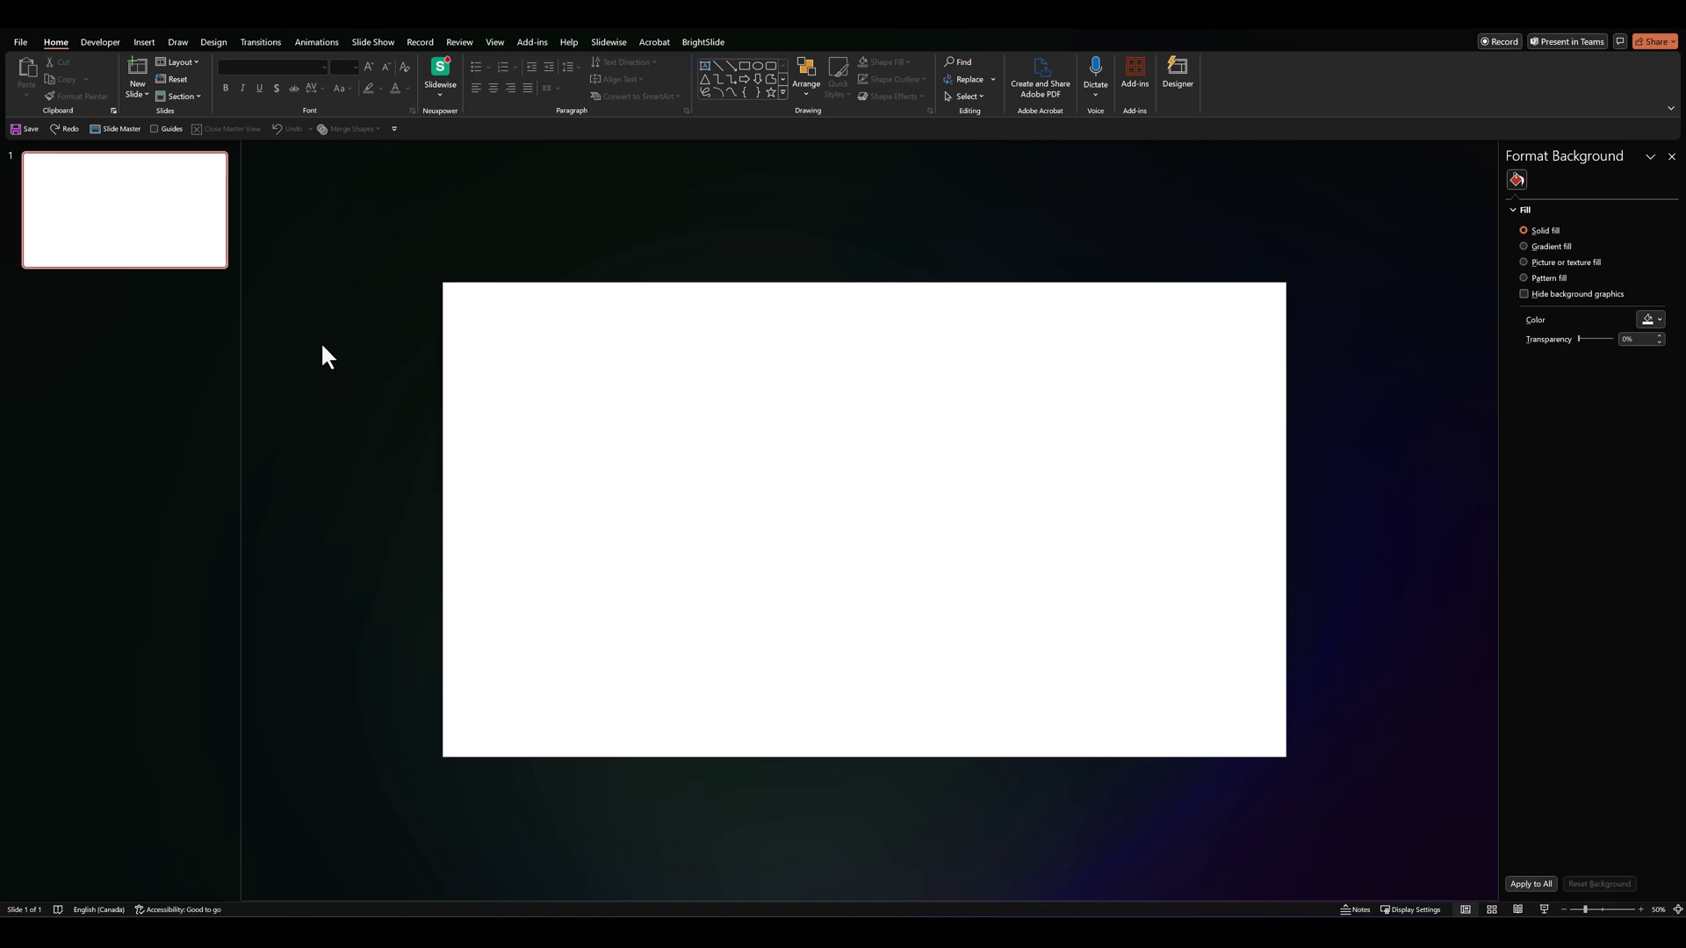
# - Show the dashed alignment guides so they split the blank slide into halves
pyautogui.click(168, 131)
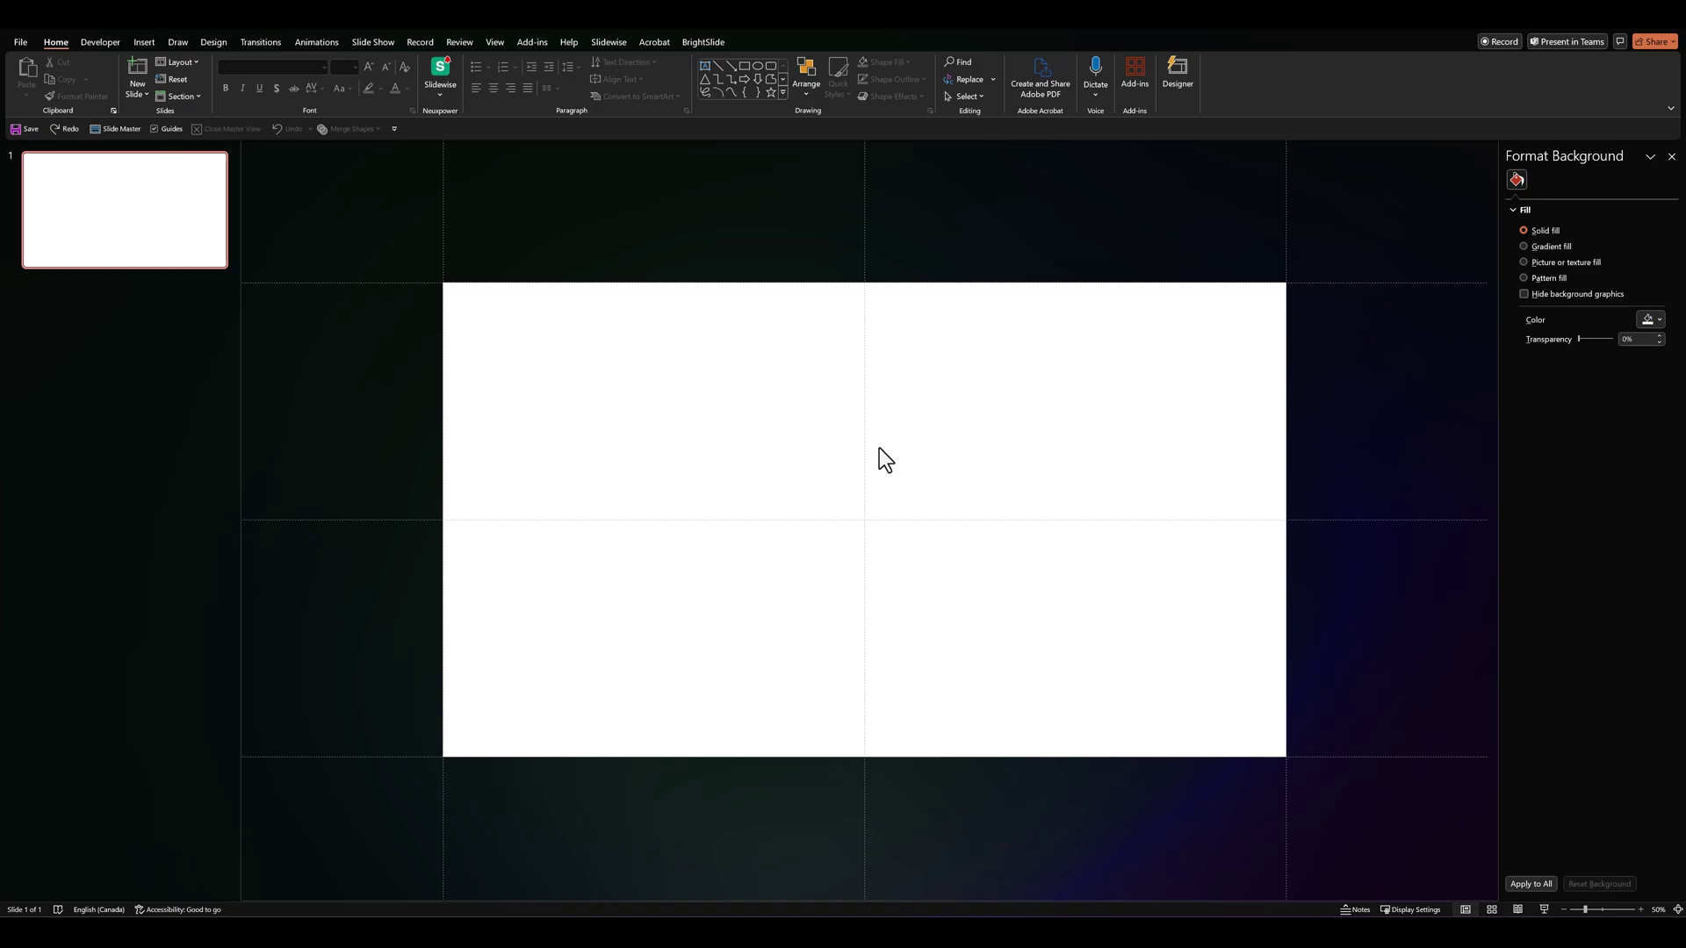
# - Add four blank slides after slide 1 to make five in total, then return to slide 1
pyautogui.click(173, 340)
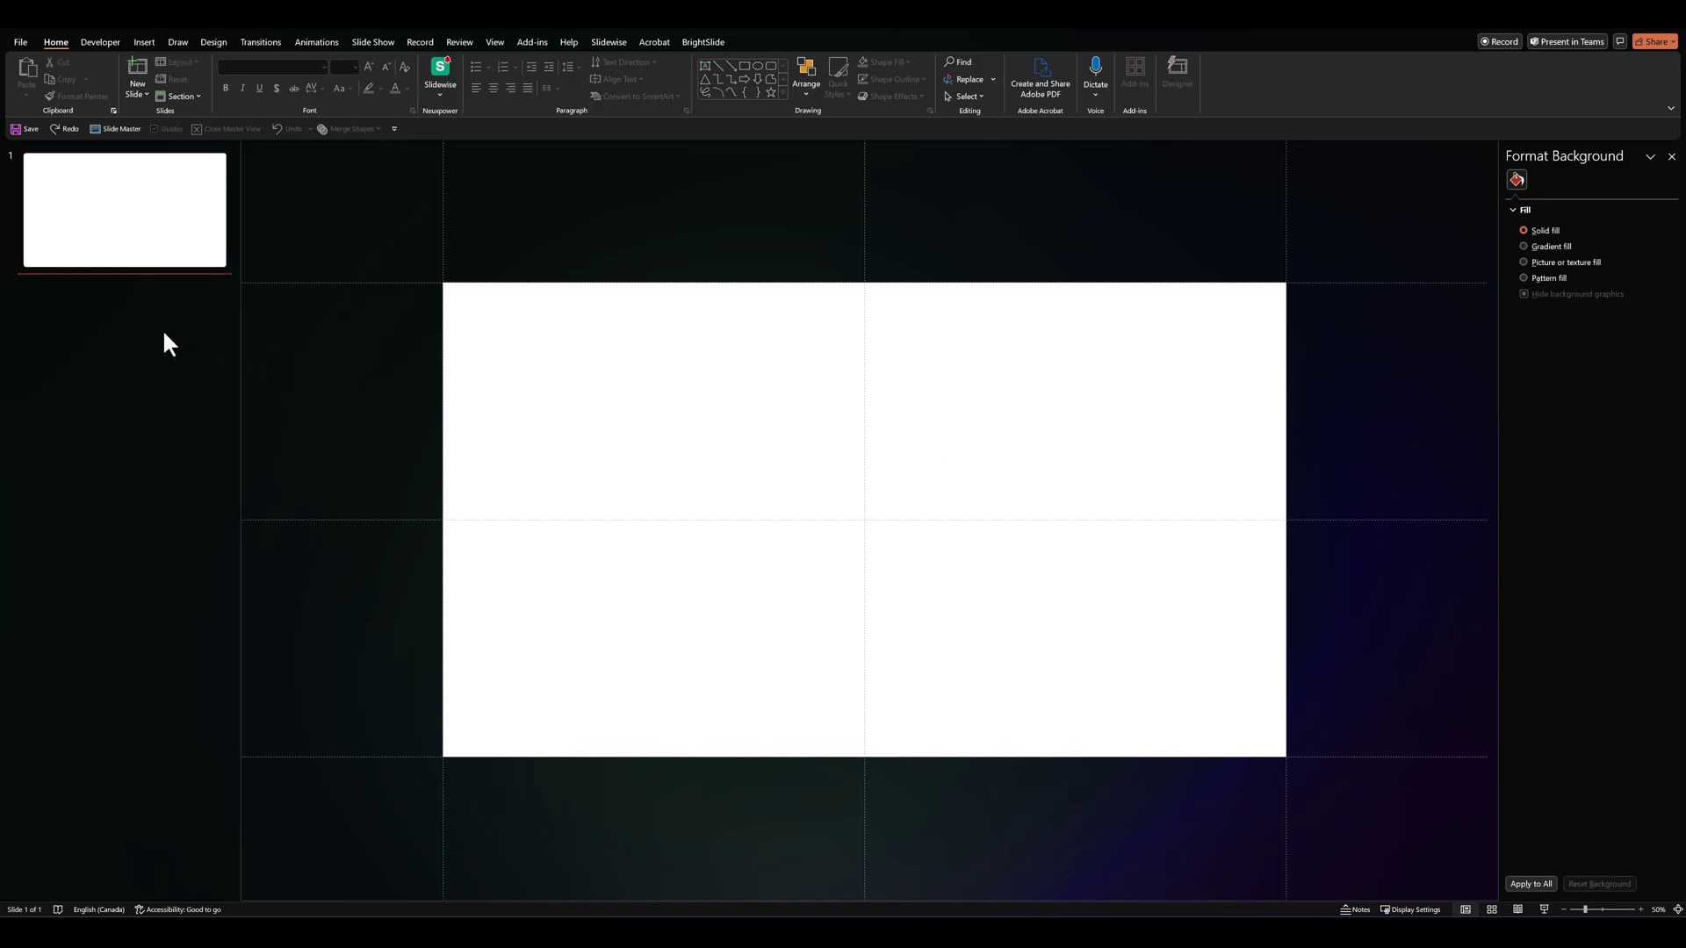
pyautogui.rightClick(165, 333)
pyautogui.click(184, 381)
pyautogui.rightClick(63, 451)
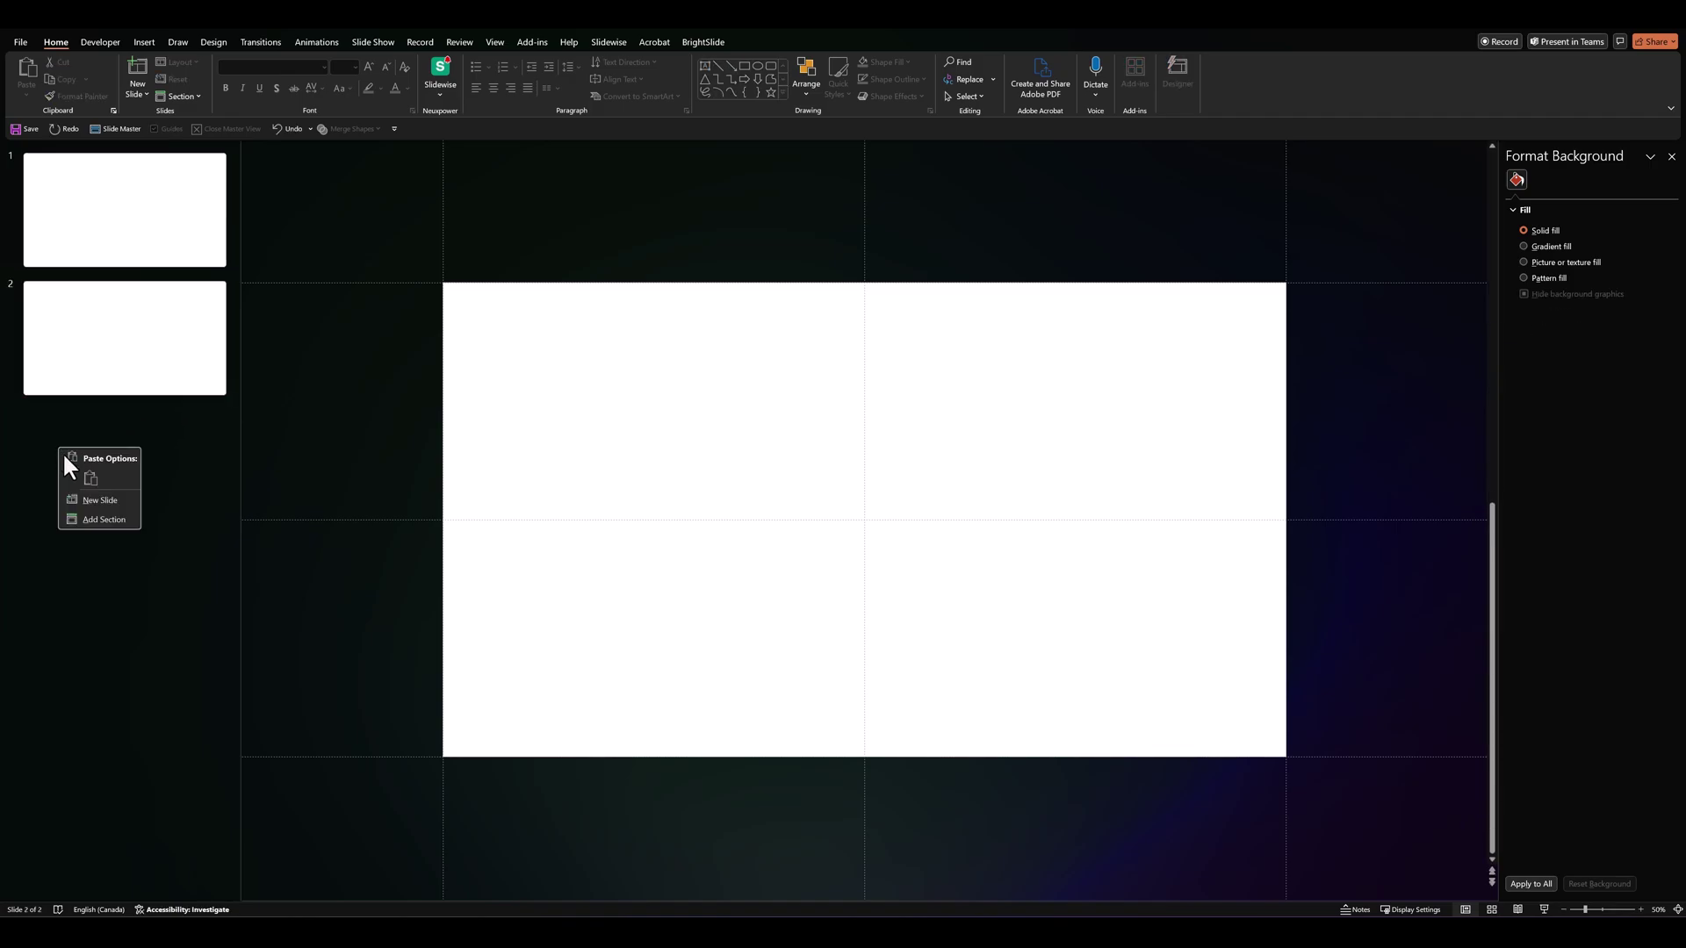
pyautogui.click(98, 498)
pyautogui.rightClick(130, 571)
pyautogui.click(157, 622)
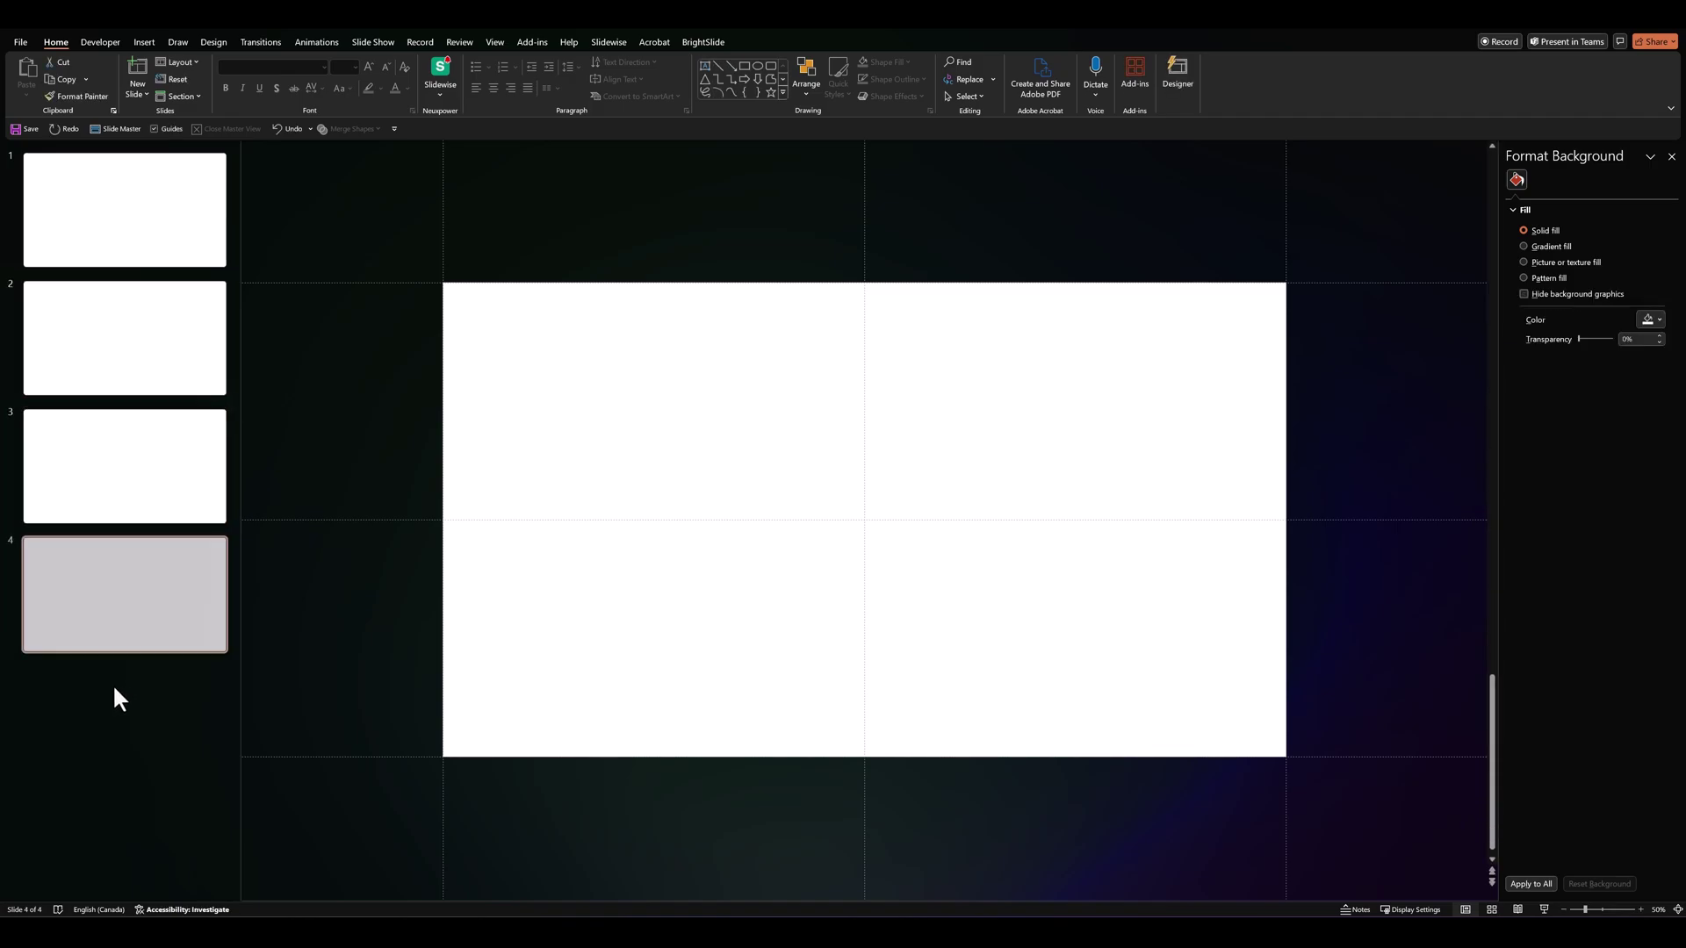
pyautogui.rightClick(106, 723)
pyautogui.click(135, 770)
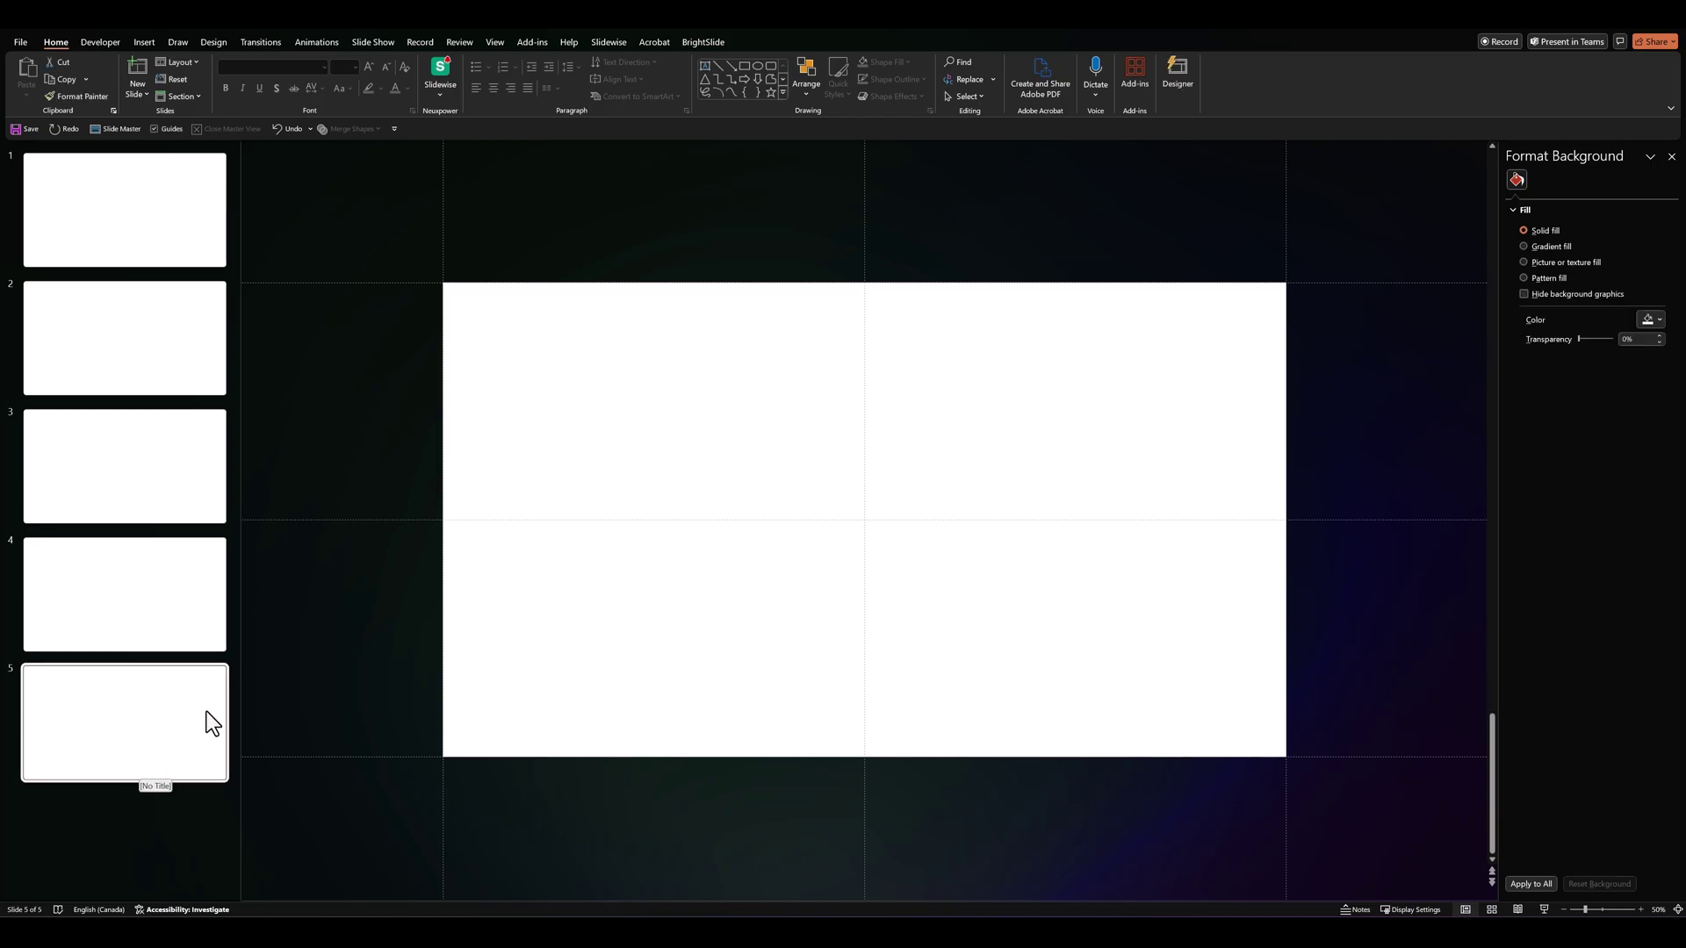
pyautogui.click(151, 241)
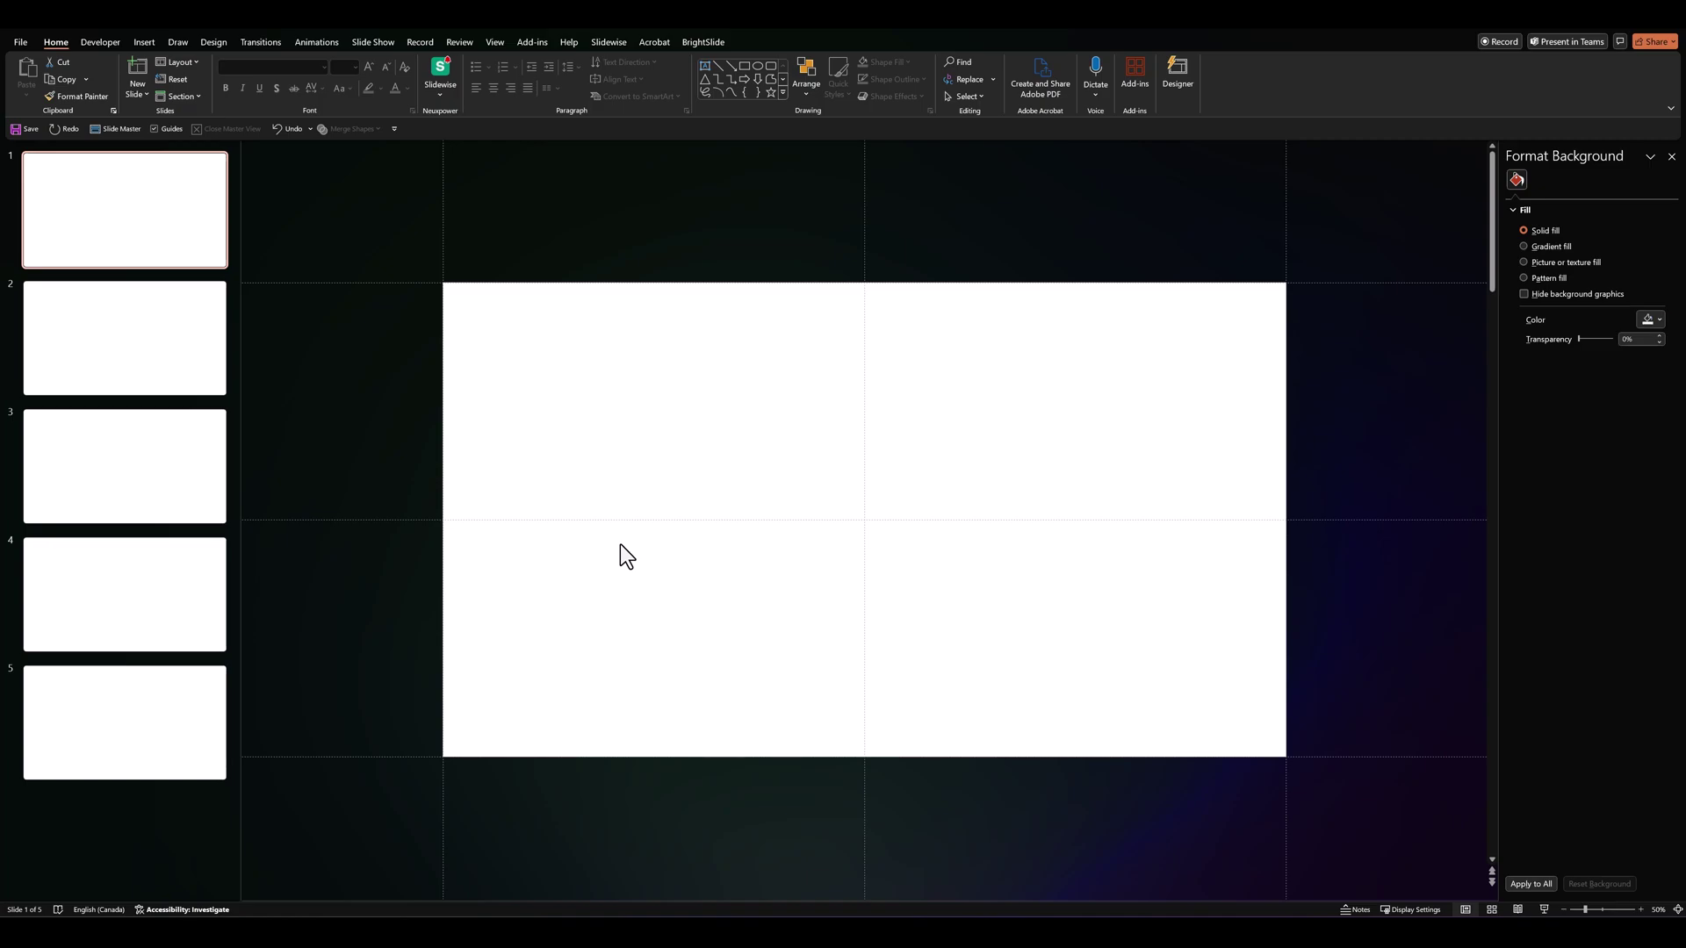
# - Give slide 1 a sunlit forest photo background and slide 2 another forest photo
pyautogui.click(1546, 263)
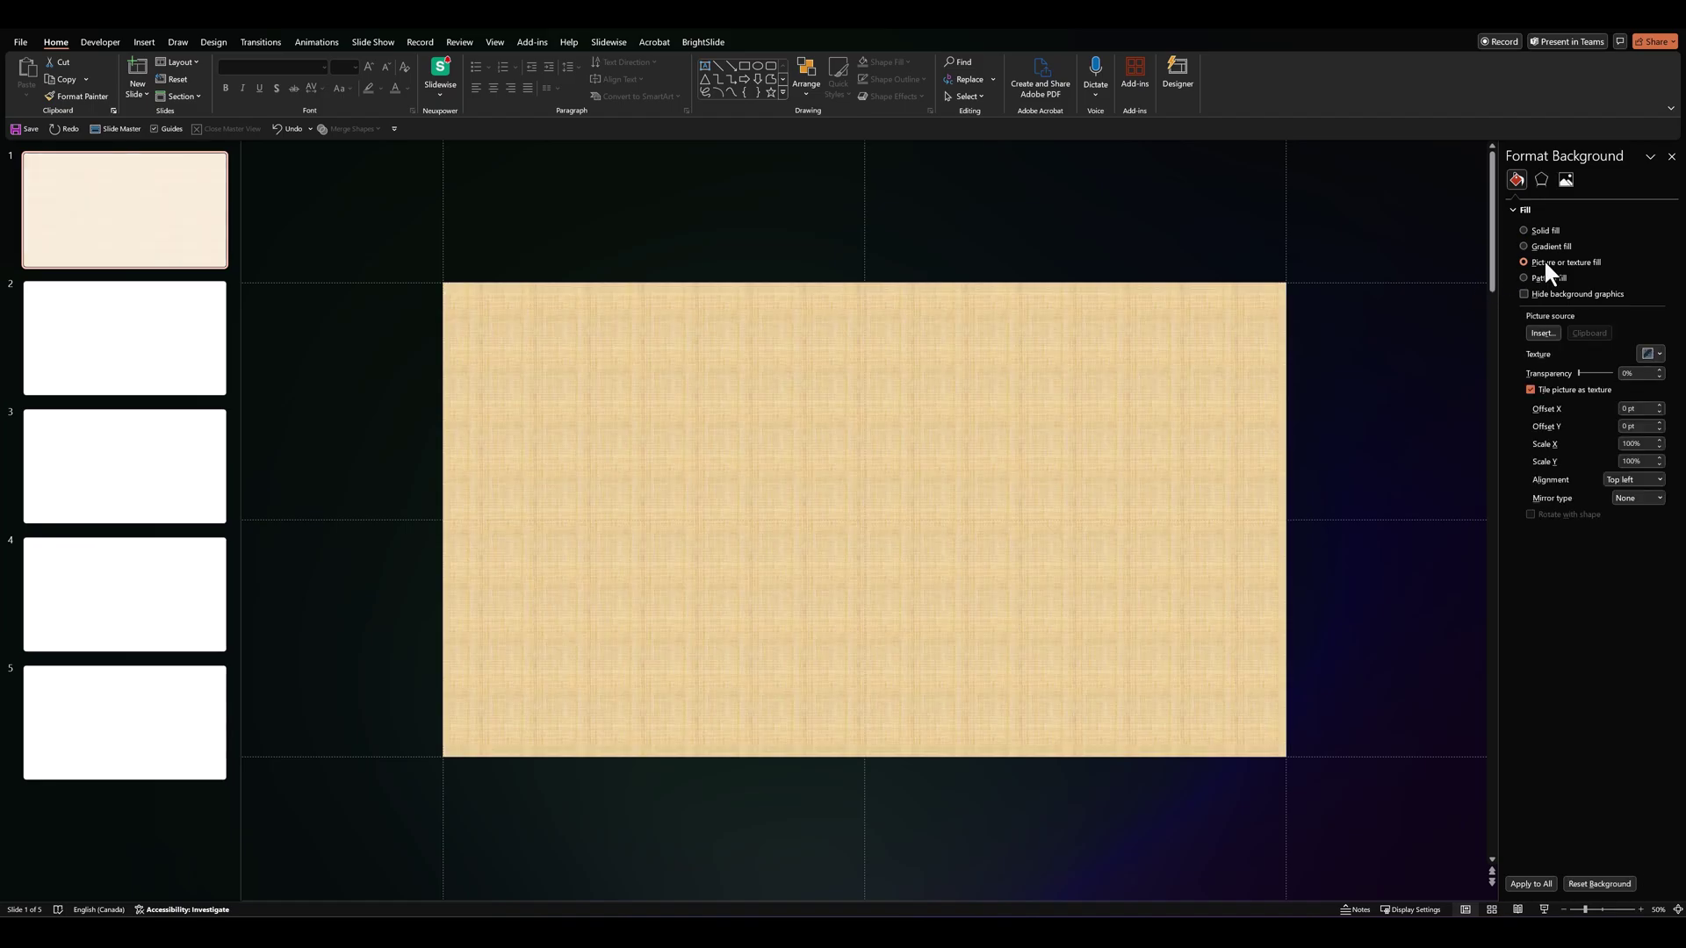
pyautogui.click(1543, 335)
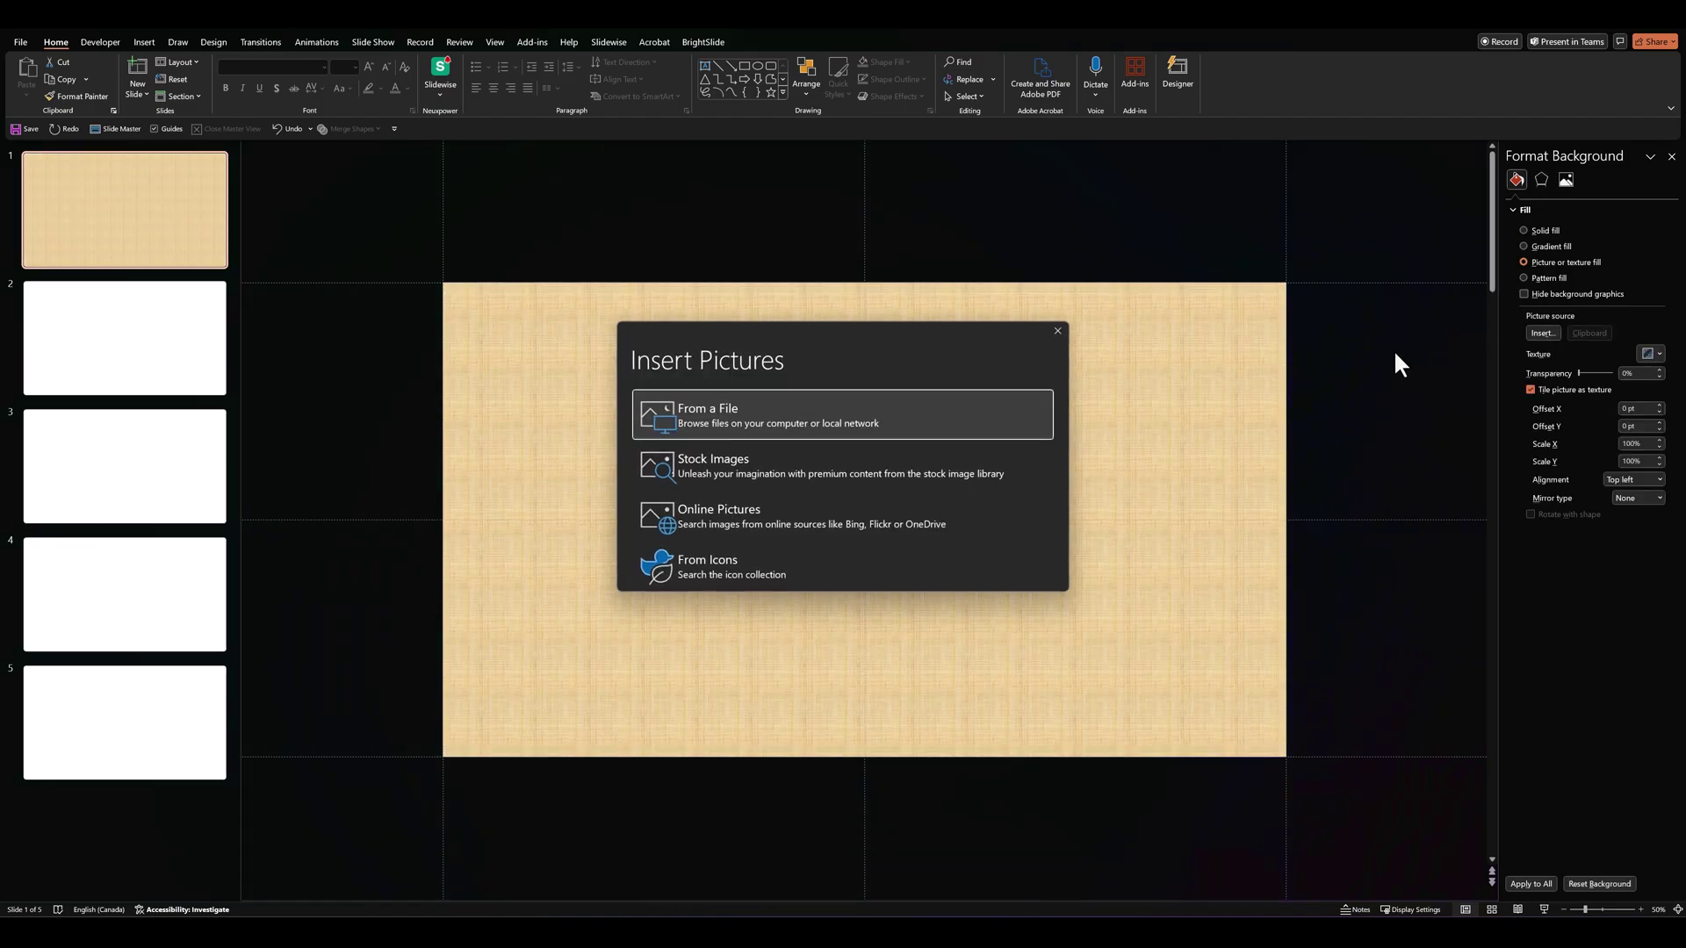
pyautogui.click(749, 413)
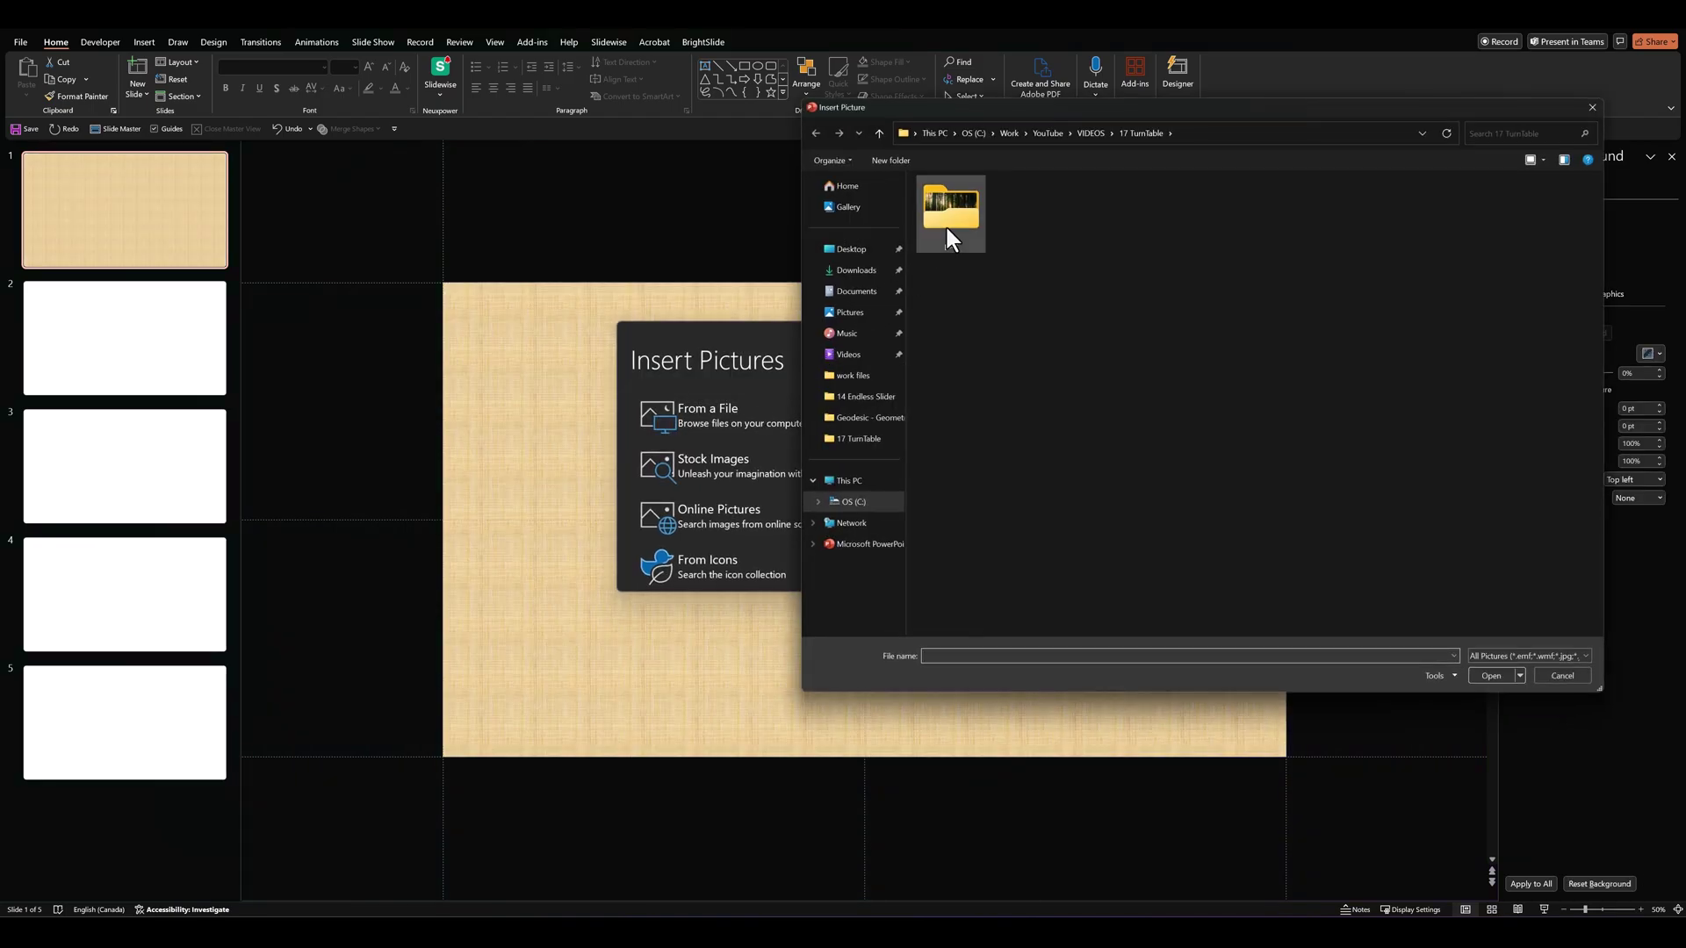
pyautogui.doubleClick(947, 225)
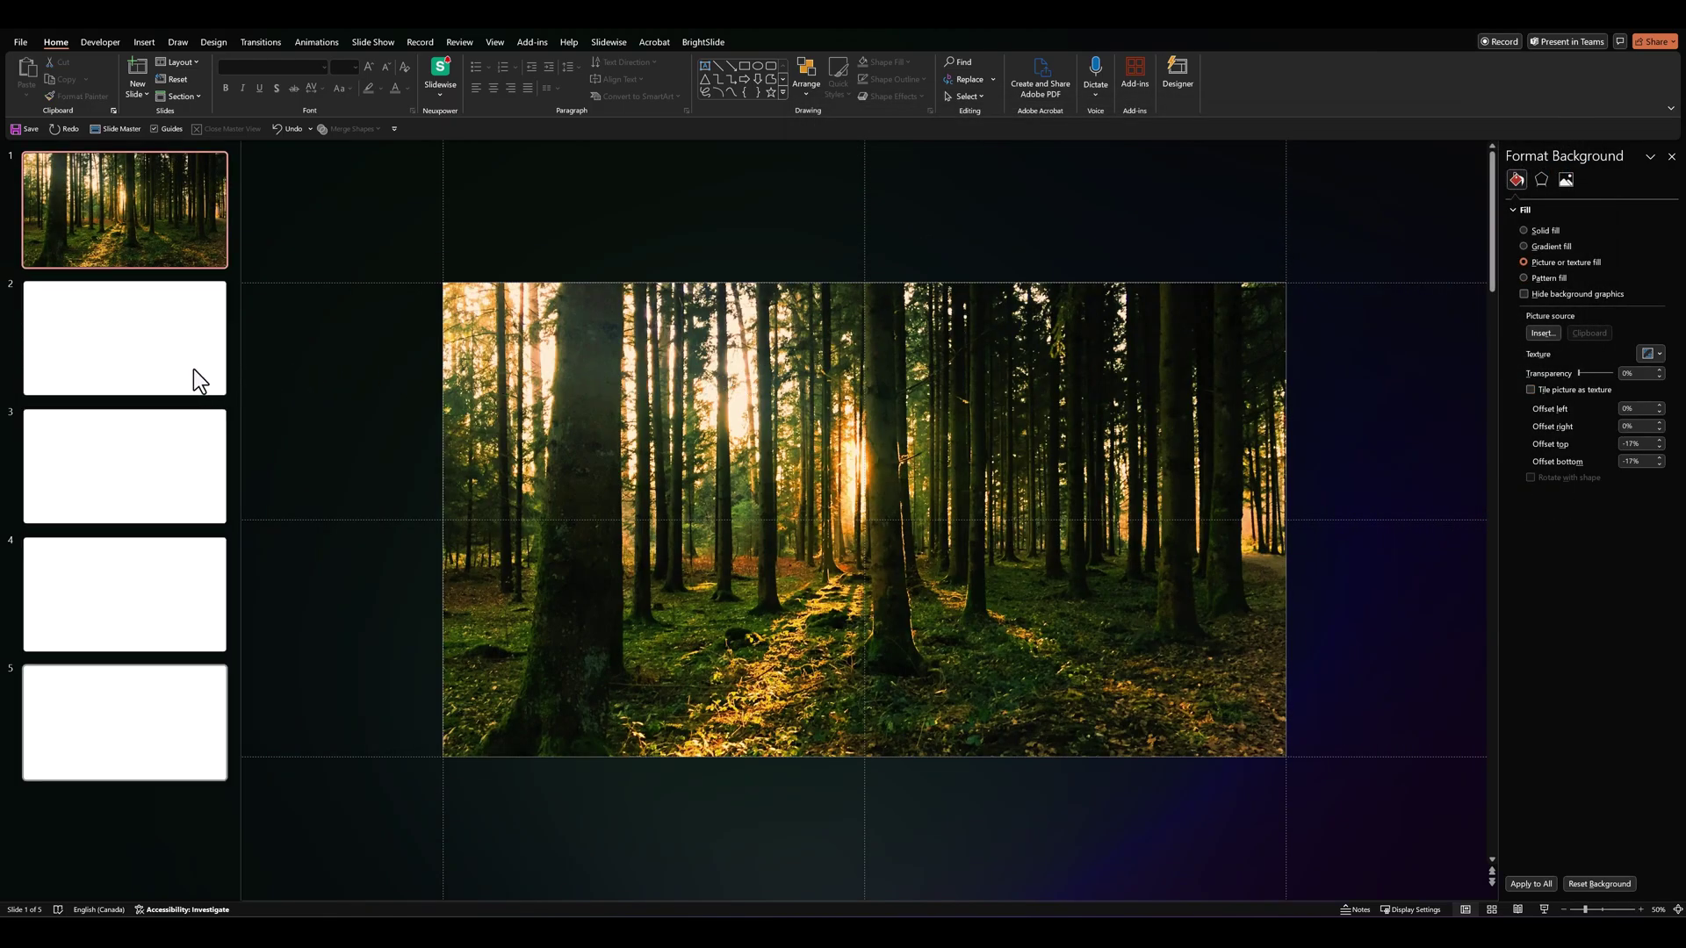
pyautogui.click(104, 369)
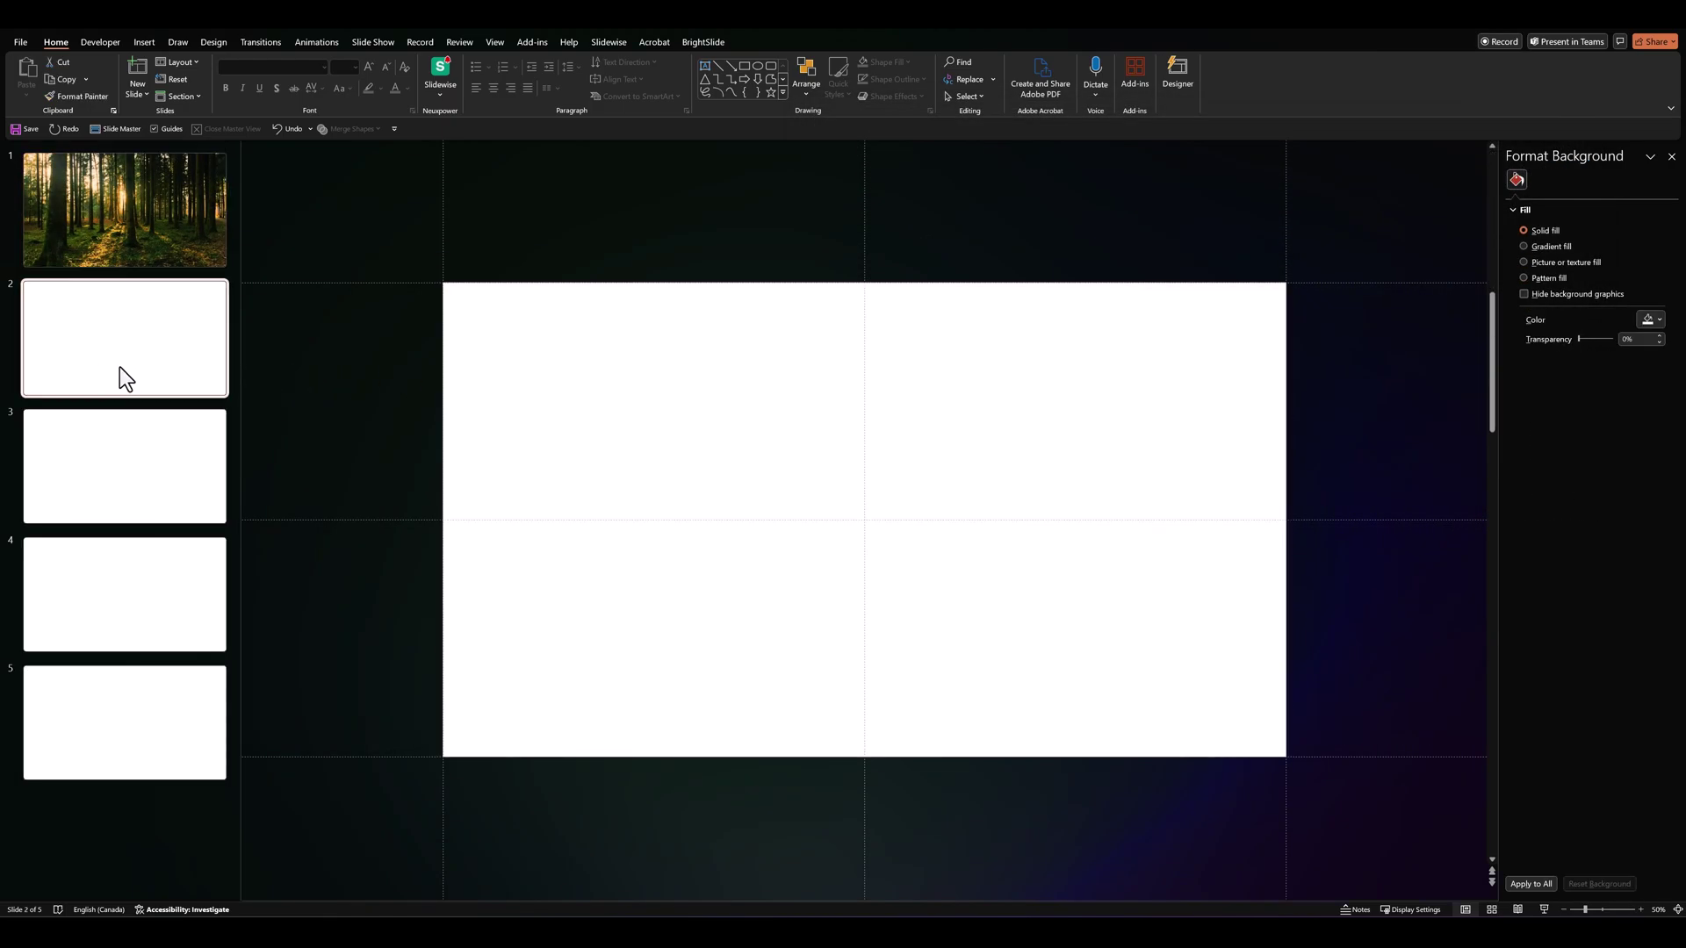
pyautogui.click(1544, 261)
pyautogui.click(1537, 329)
pyautogui.click(817, 404)
pyautogui.doubleClick(947, 225)
# - Set a forest photo from file as slide 3's picture-fill background
pyautogui.click(143, 483)
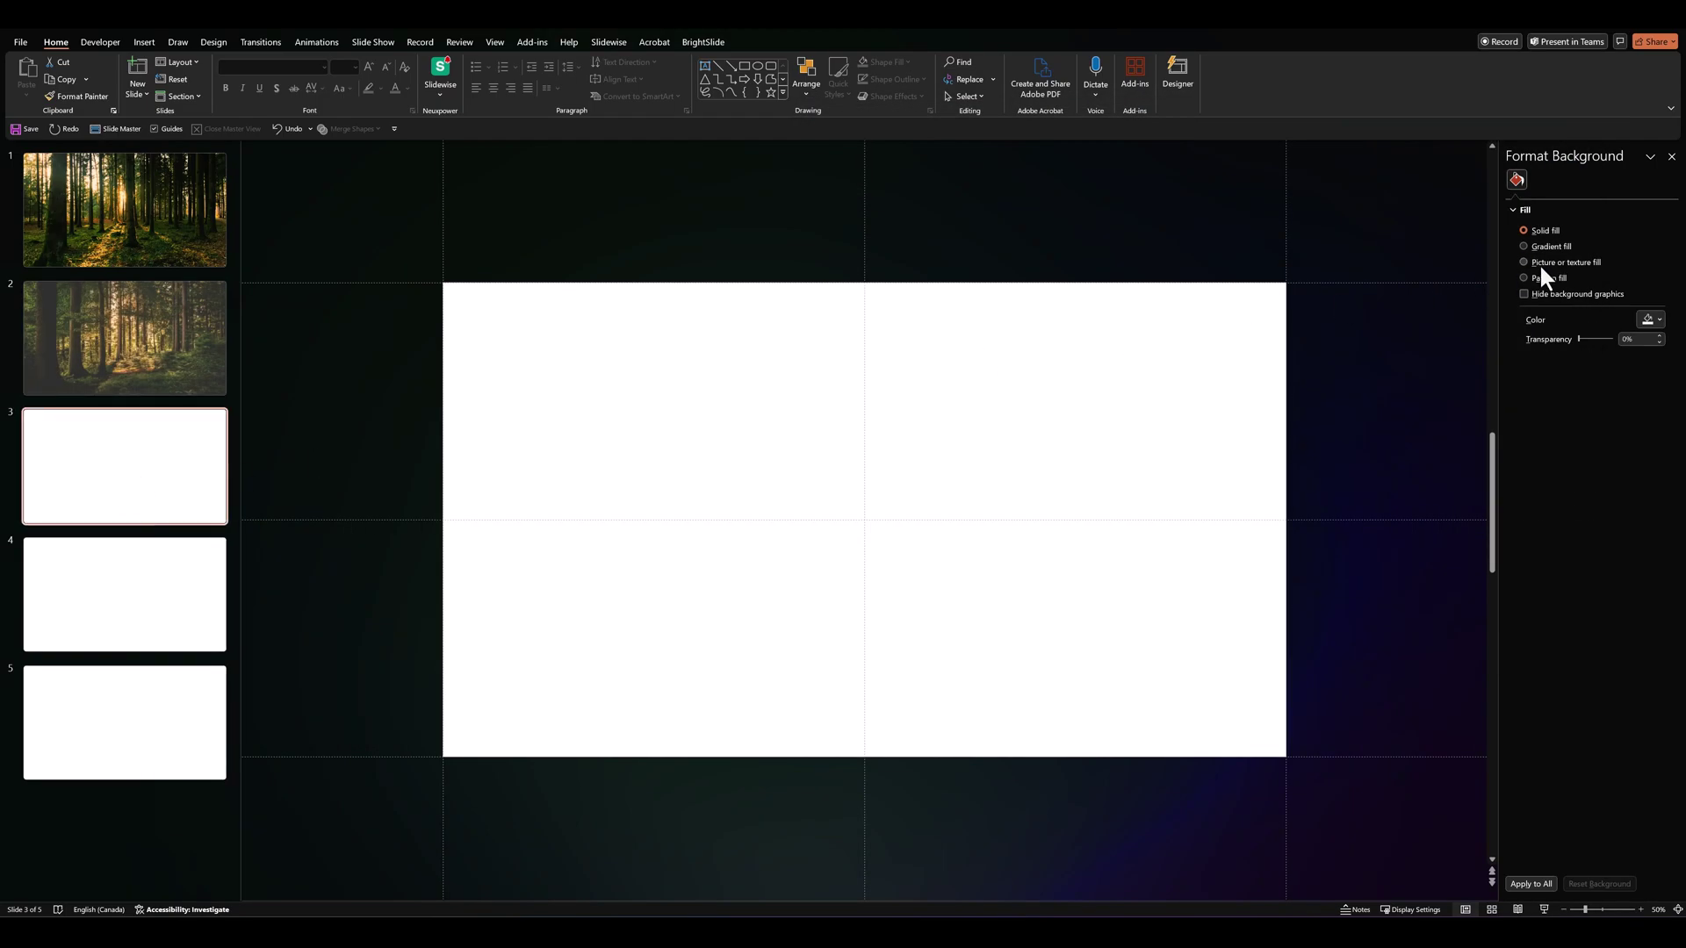
pyautogui.click(1544, 261)
pyautogui.click(1537, 330)
pyautogui.click(904, 404)
pyautogui.doubleClick(1121, 239)
# - Give slide 4 a forest photo background and slide 5 the misty forest photo
pyautogui.click(177, 591)
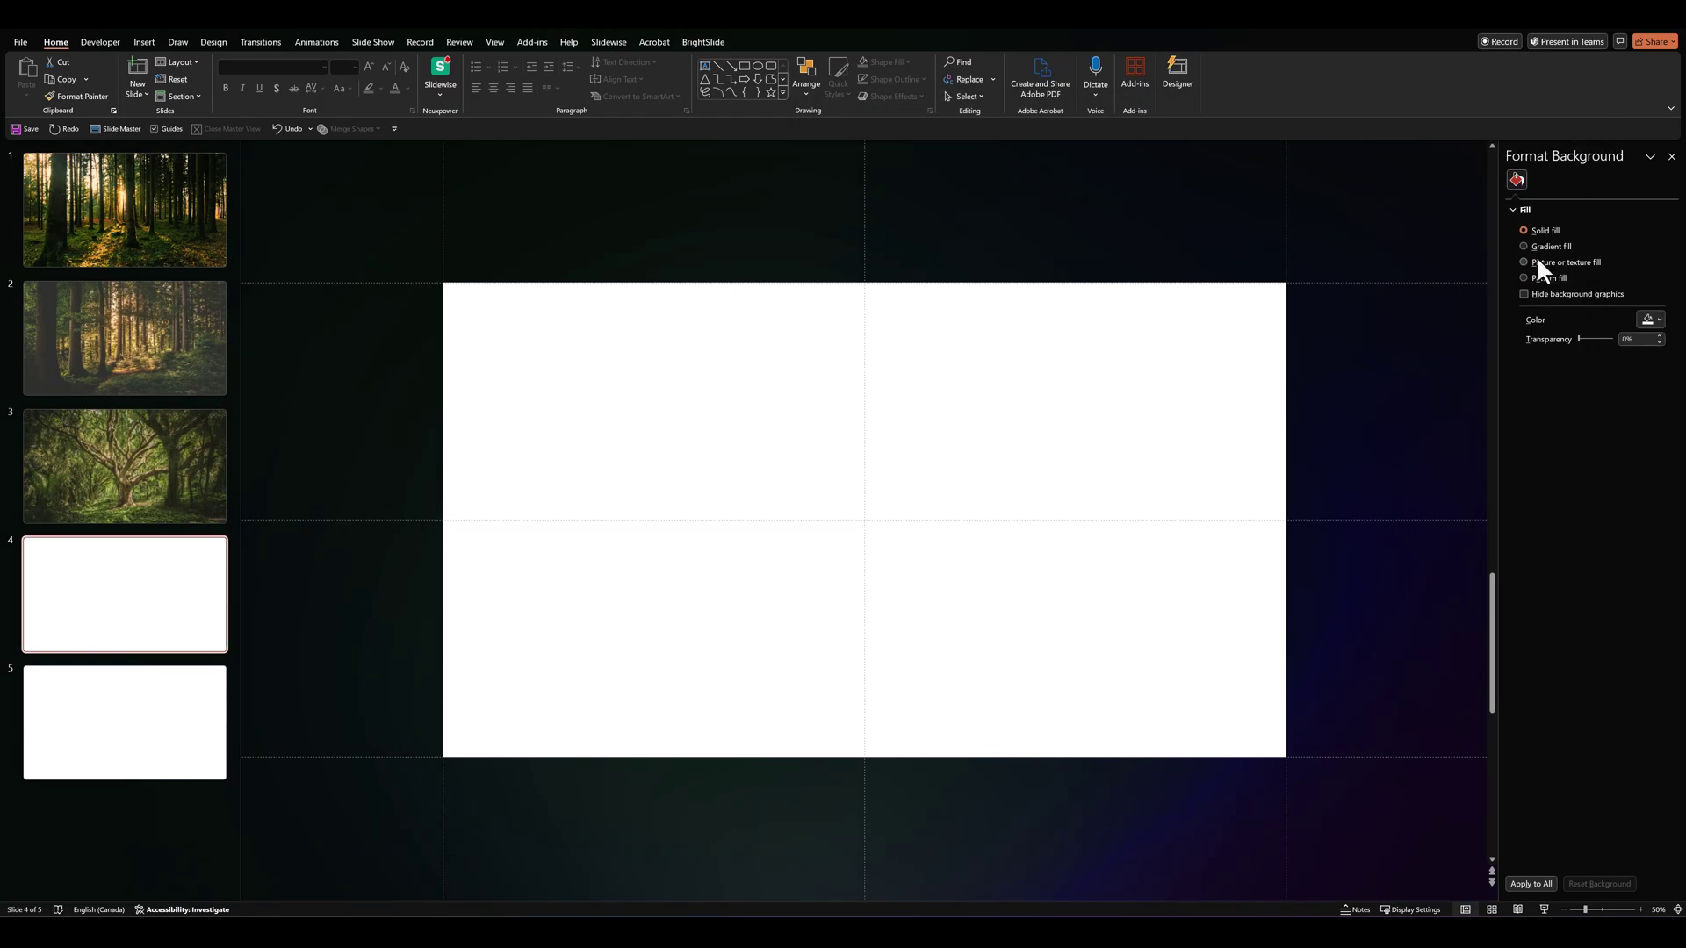
pyautogui.click(1544, 261)
pyautogui.click(1537, 330)
pyautogui.click(751, 414)
pyautogui.doubleClick(1171, 239)
pyautogui.click(153, 741)
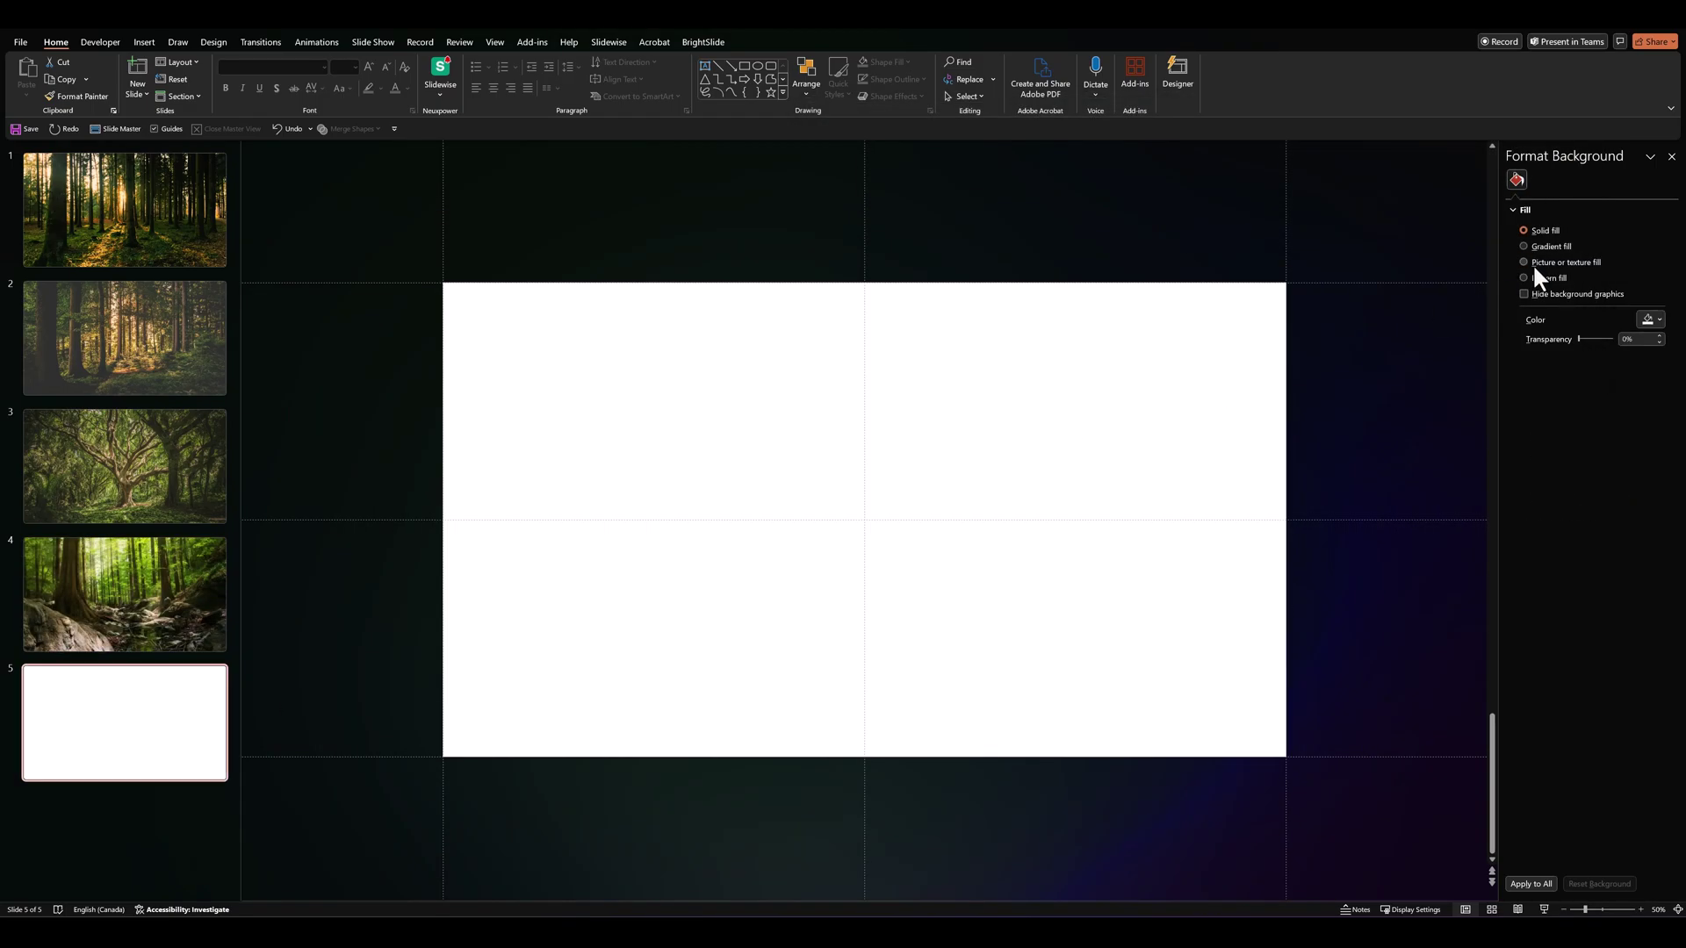
pyautogui.click(1544, 261)
pyautogui.click(1542, 333)
pyautogui.click(910, 413)
pyautogui.doubleClick(1256, 236)
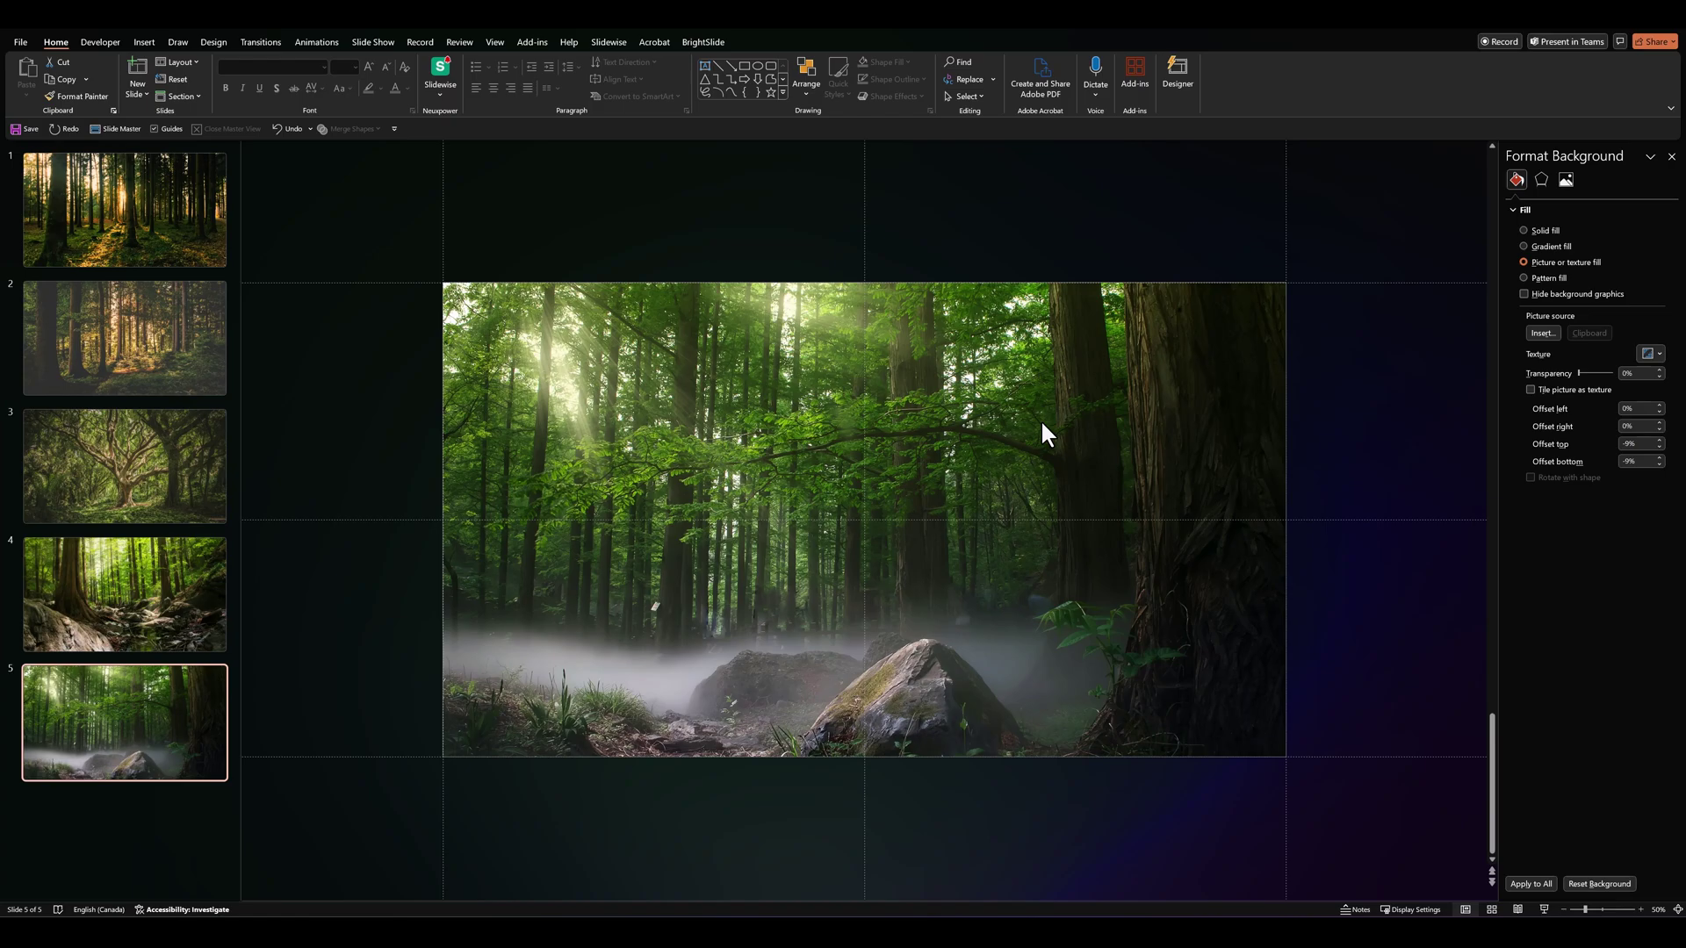
# - Draw an oval circle at the centre of slide 1
pyautogui.click(148, 254)
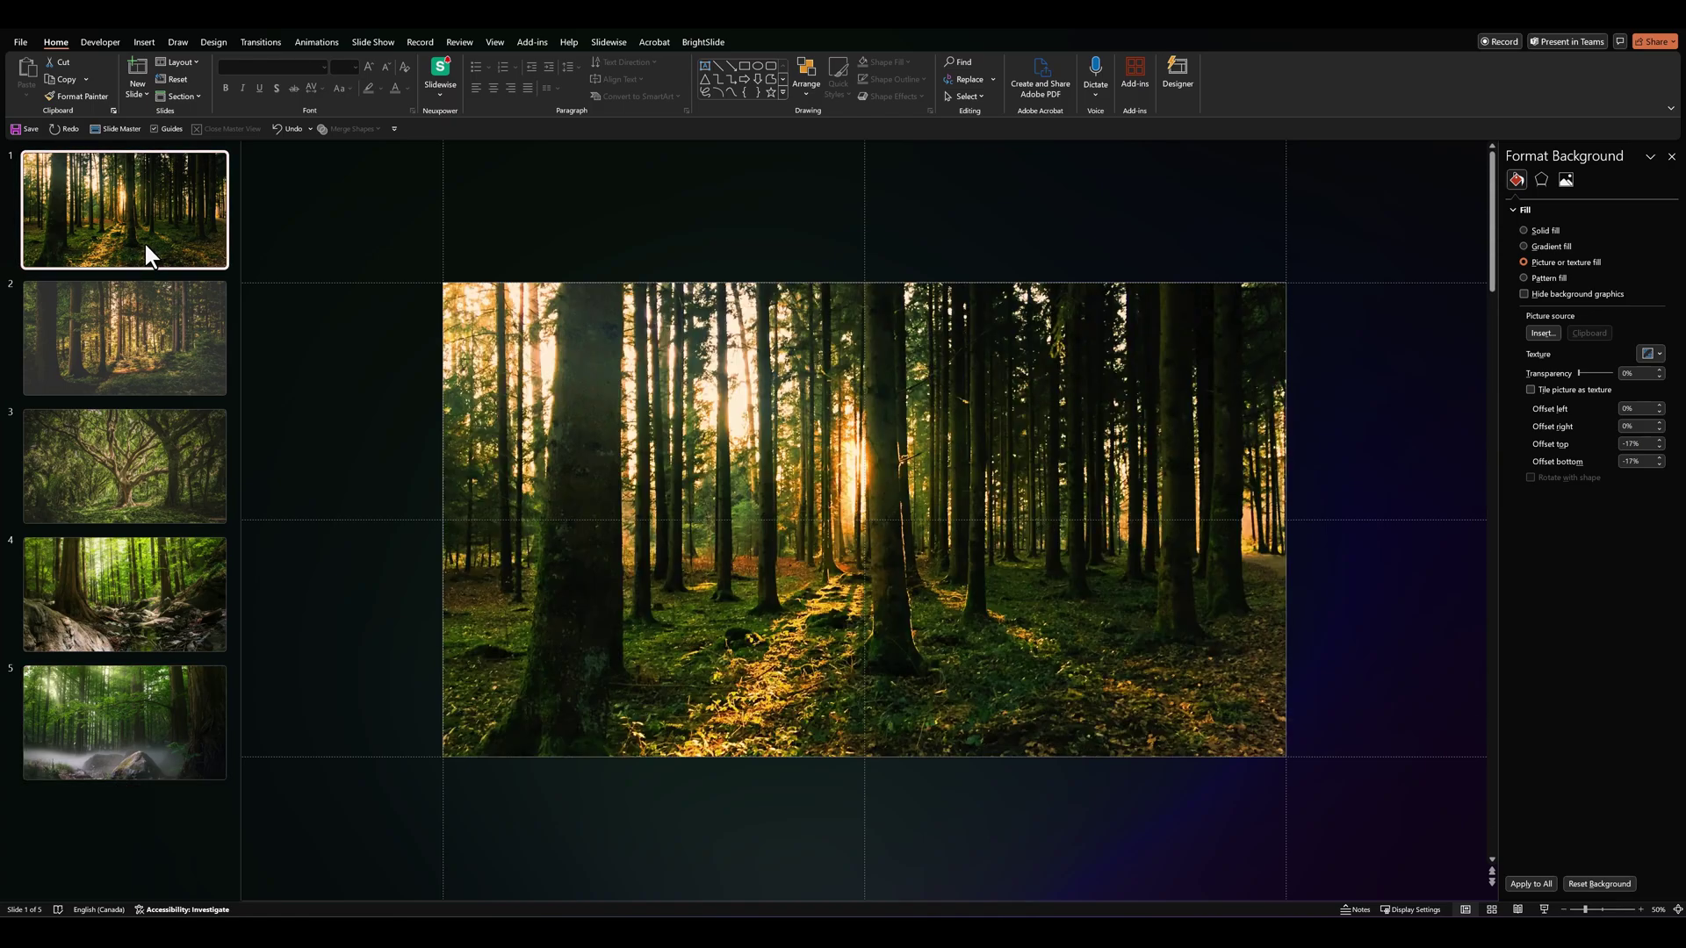
pyautogui.click(281, 214)
pyautogui.keyDown('ctrl'); pyautogui.scroll(-2, 281, 214); pyautogui.keyUp('ctrl')
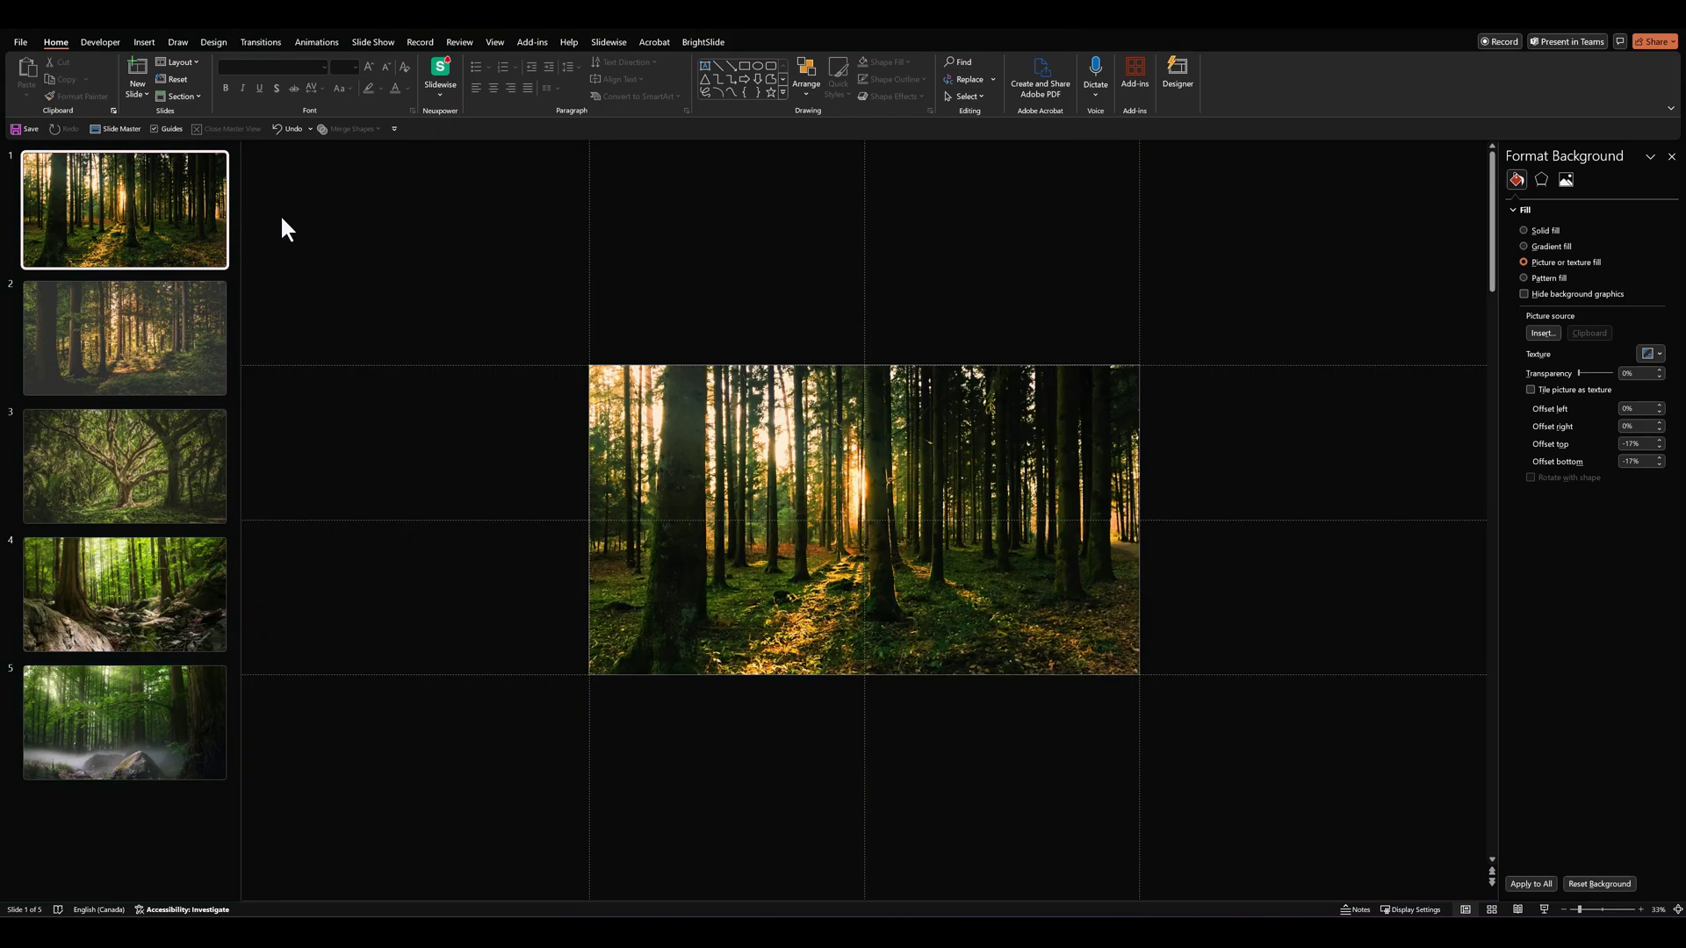
pyautogui.click(757, 65)
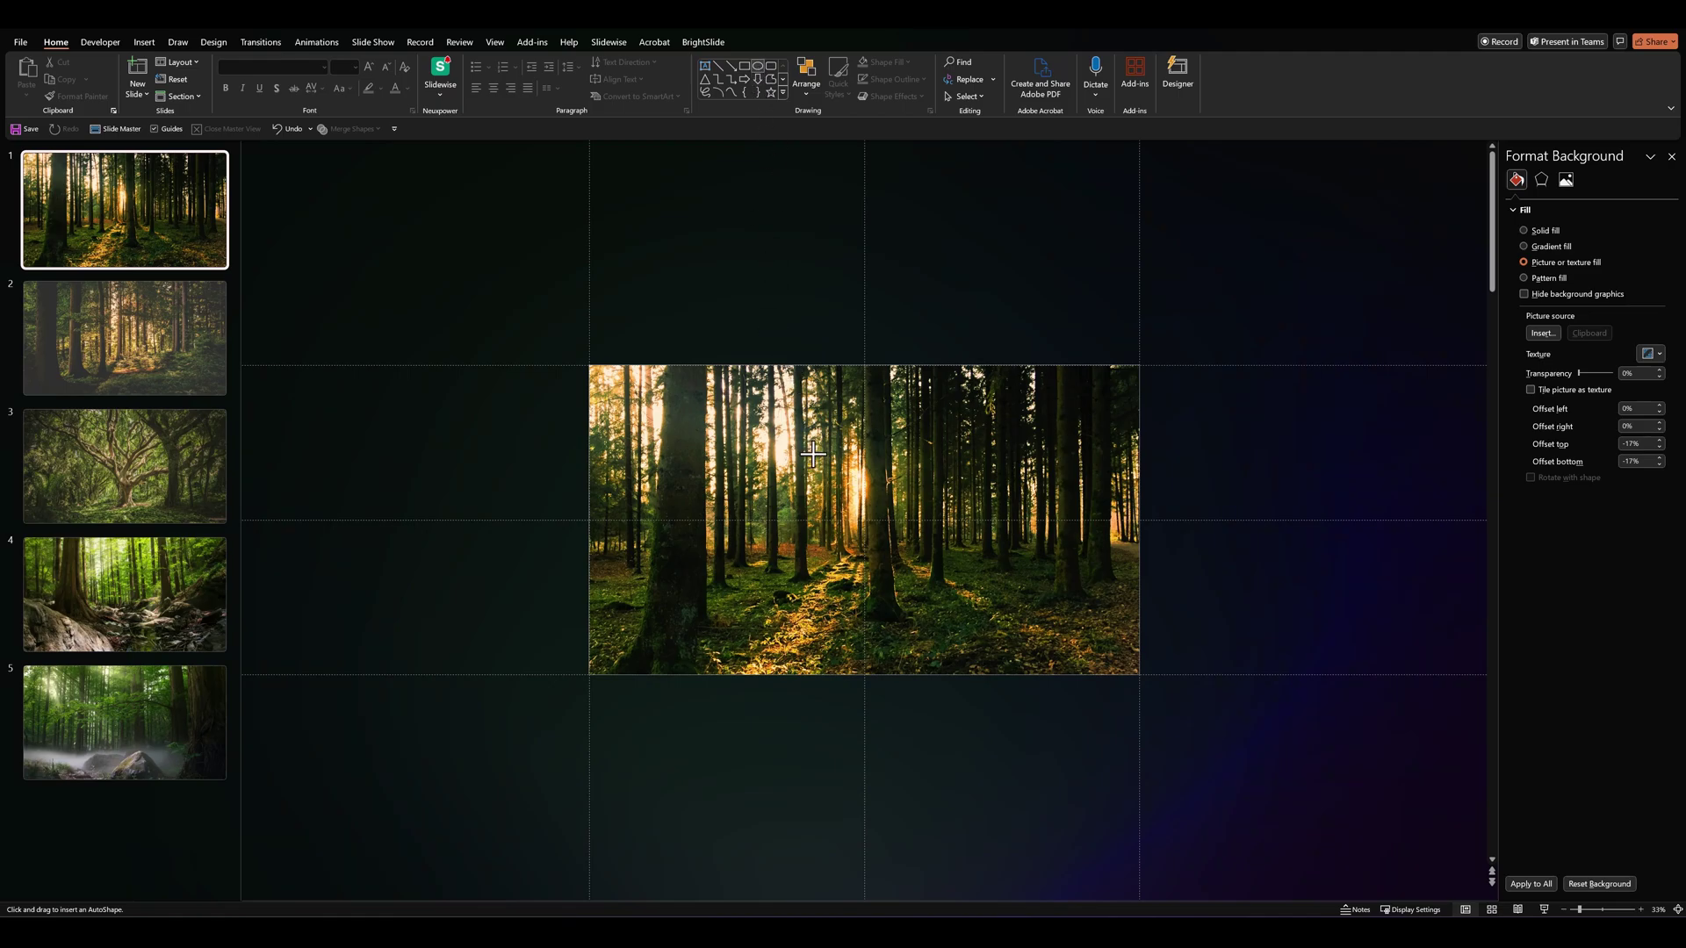
pyautogui.moveTo(814, 453); pyautogui.dragTo(943, 601)
pyautogui.moveTo(896, 535); pyautogui.dragTo(879, 533)
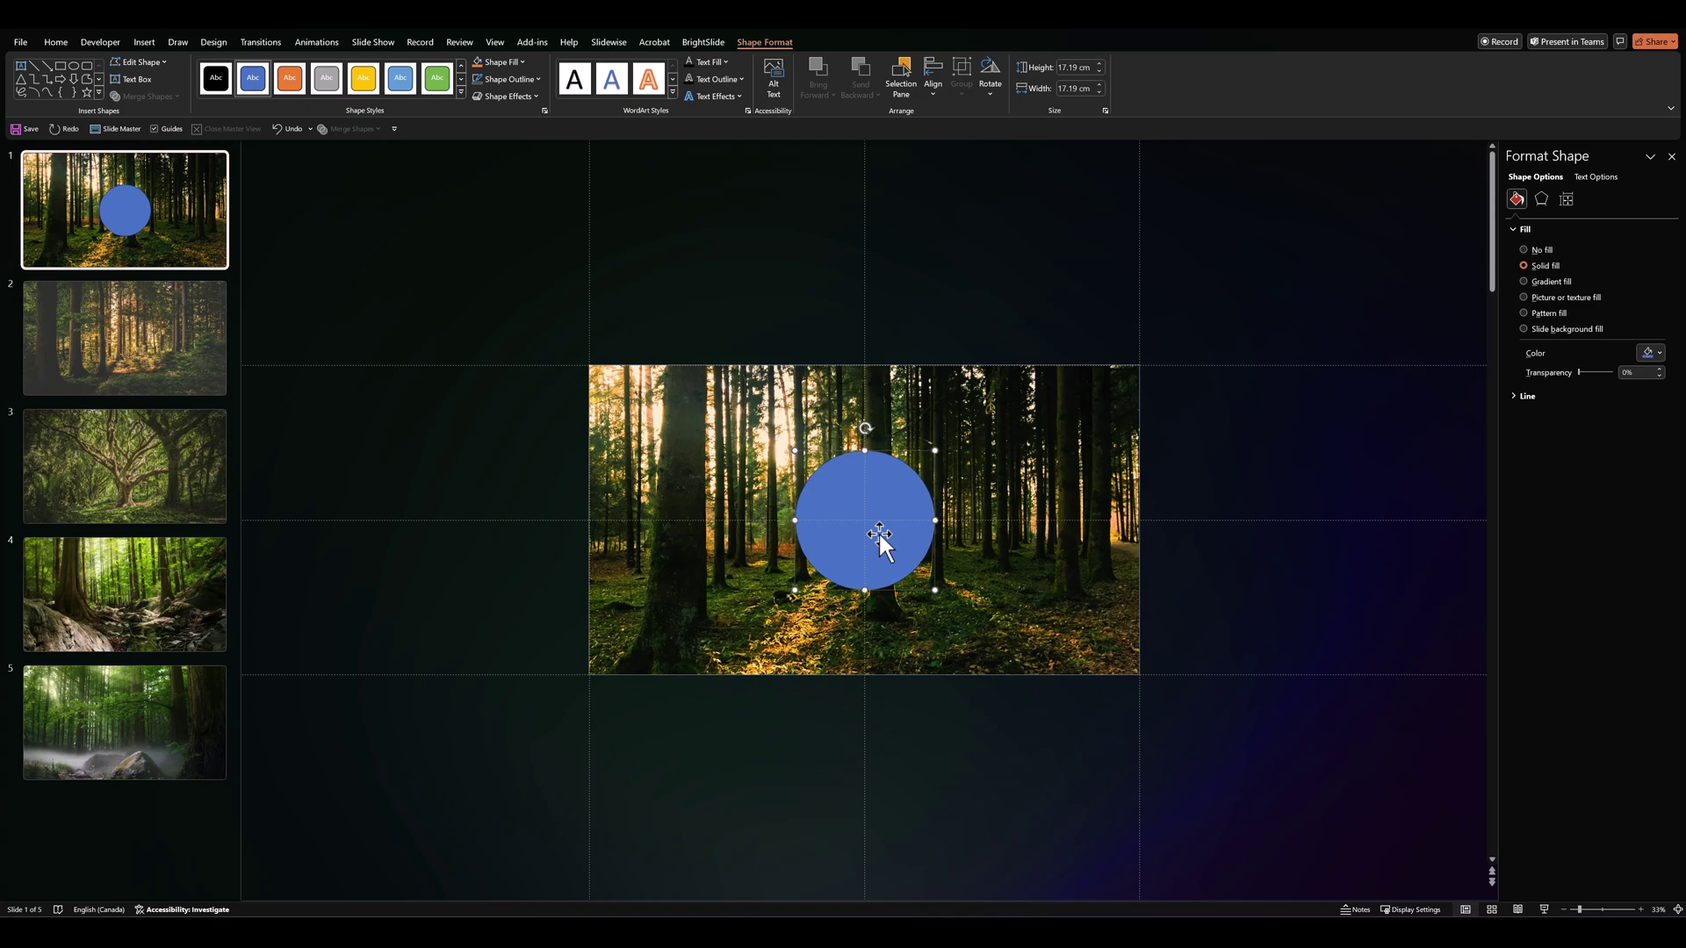
# - Give the circle a white outline with 4½ pt weight
pyautogui.click(521, 81)
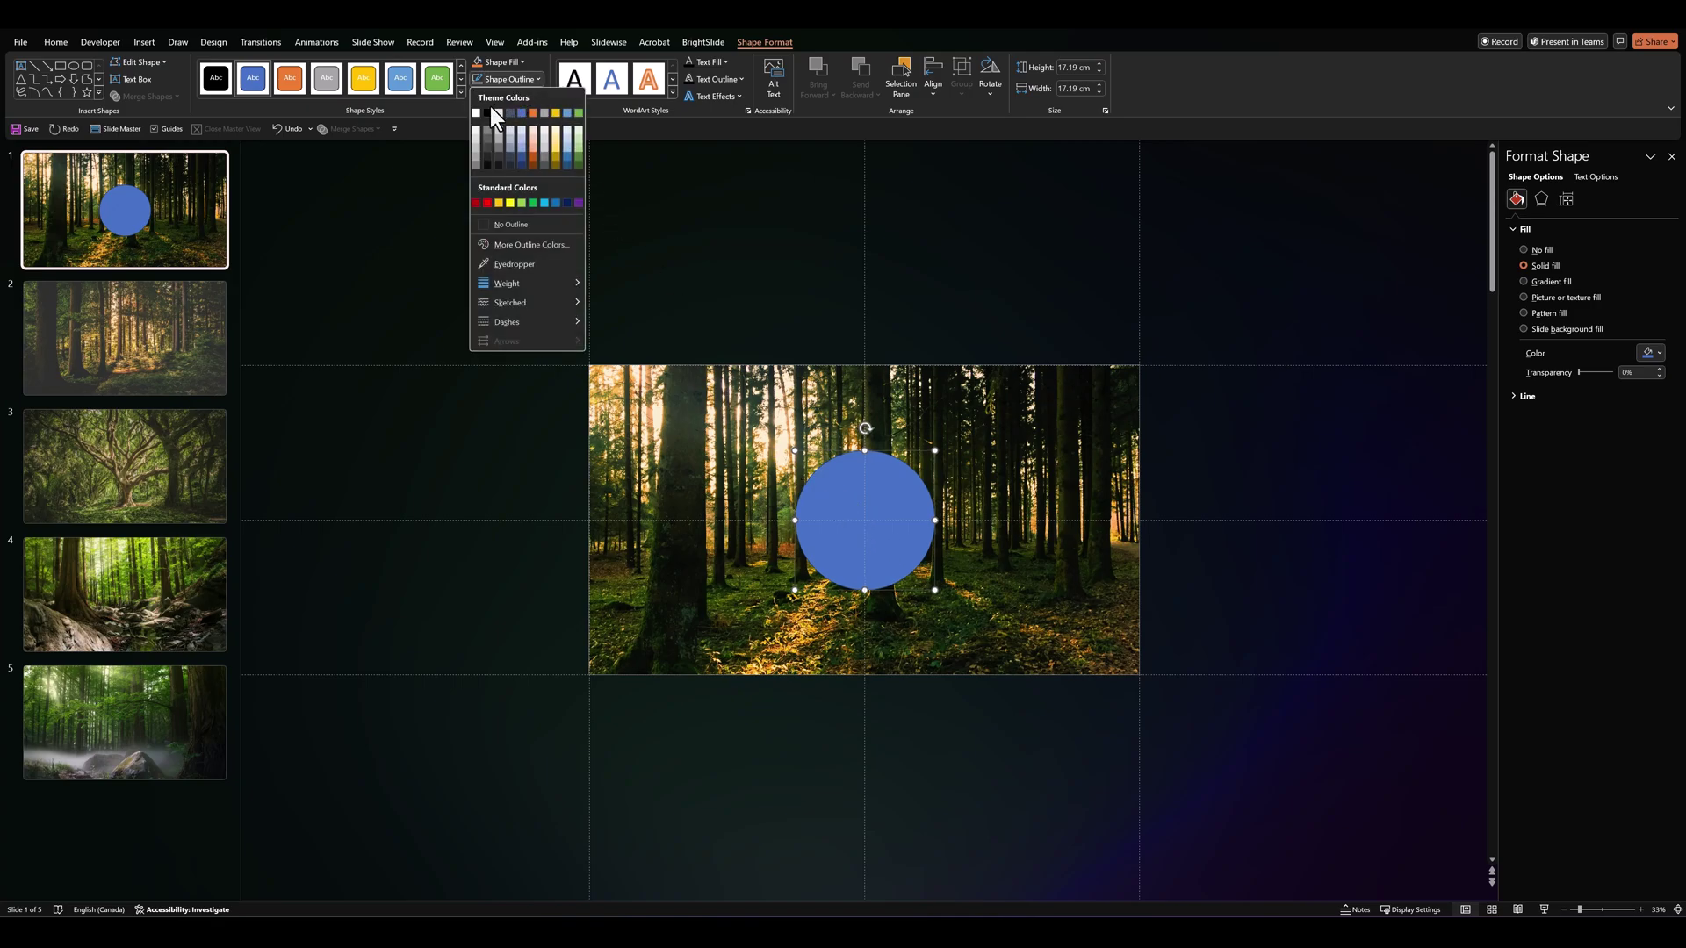
pyautogui.click(477, 113)
pyautogui.click(500, 81)
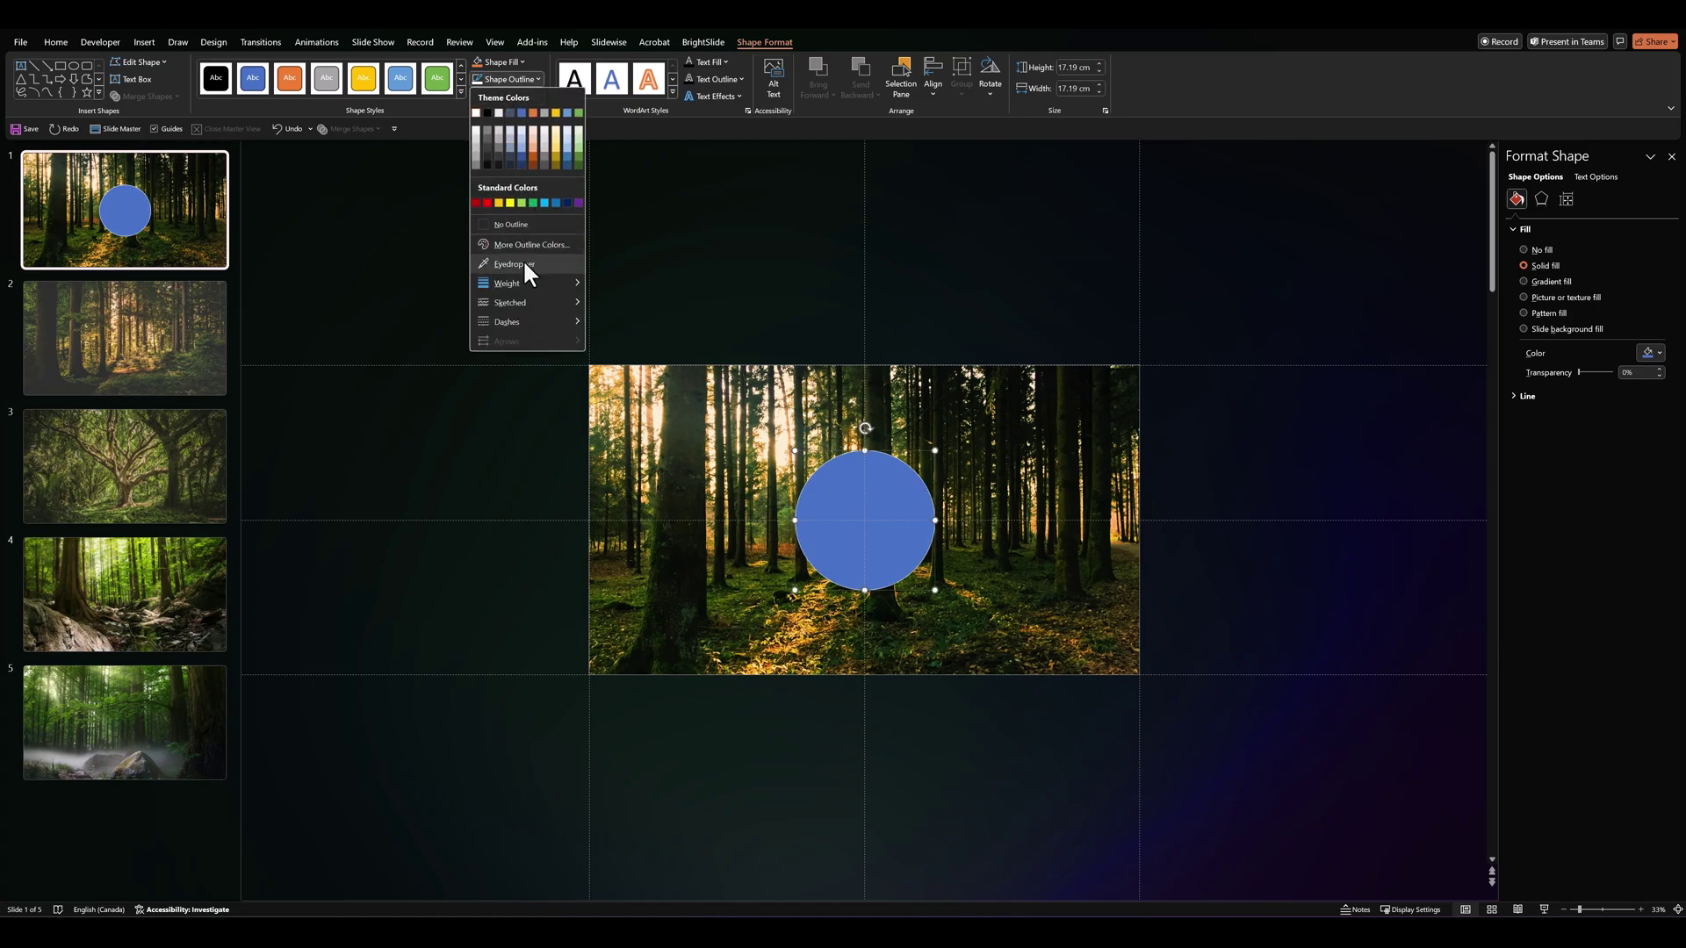
pyautogui.moveTo(524, 278)
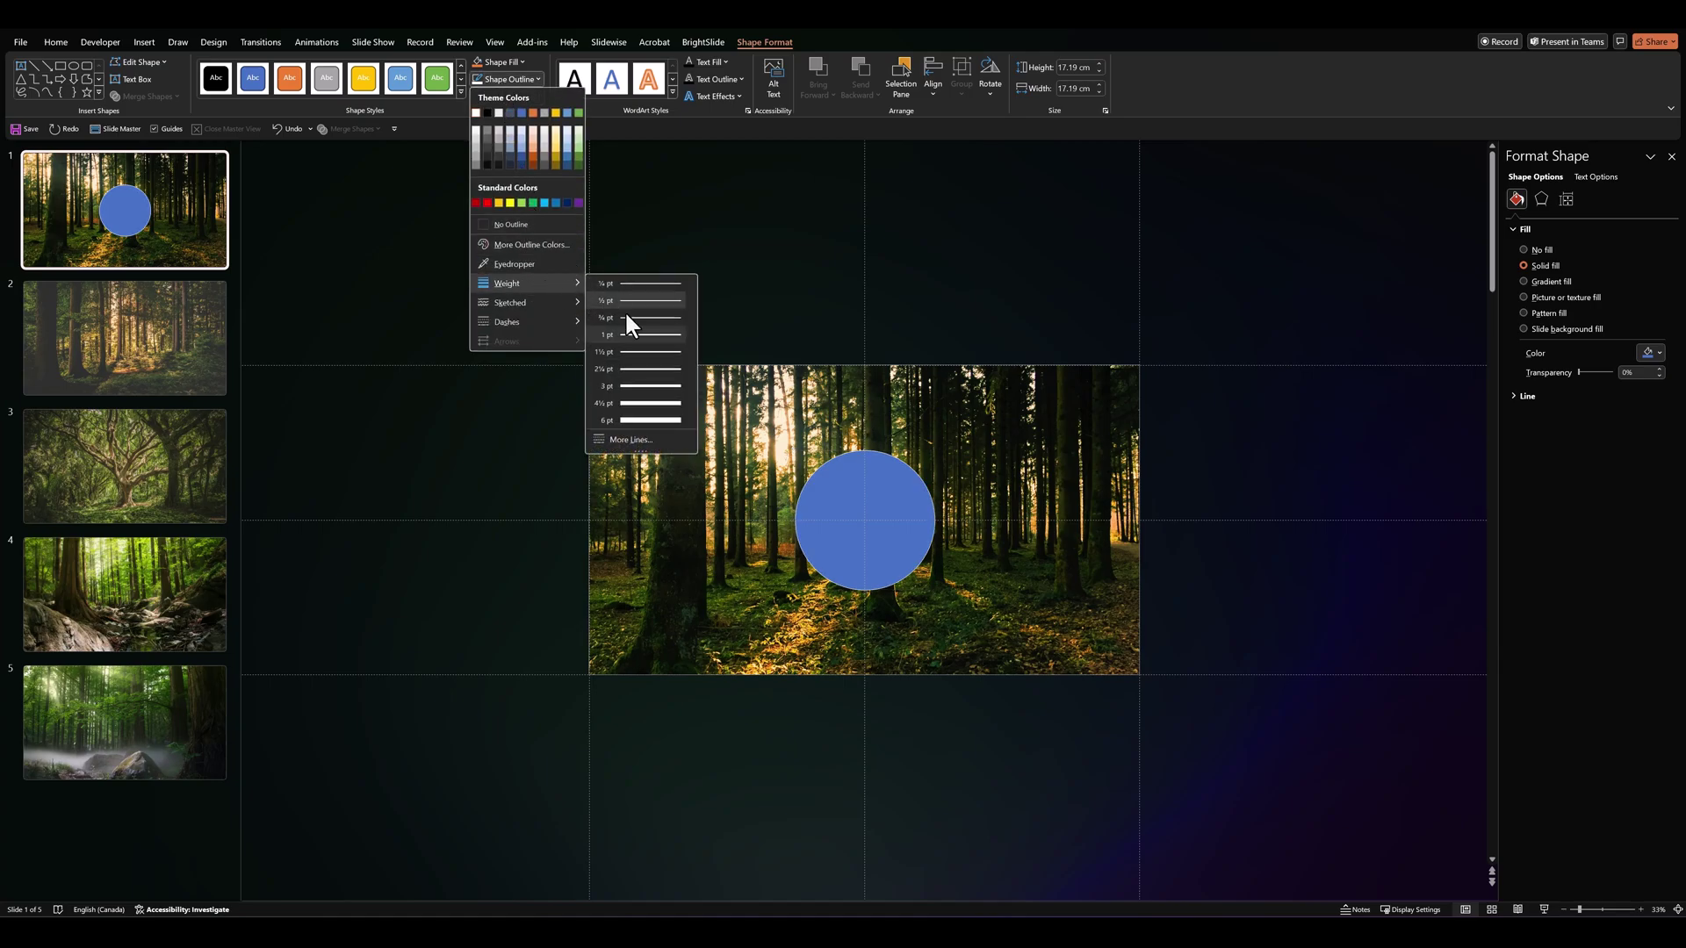
pyautogui.click(637, 402)
pyautogui.click(483, 467)
pyautogui.click(808, 497)
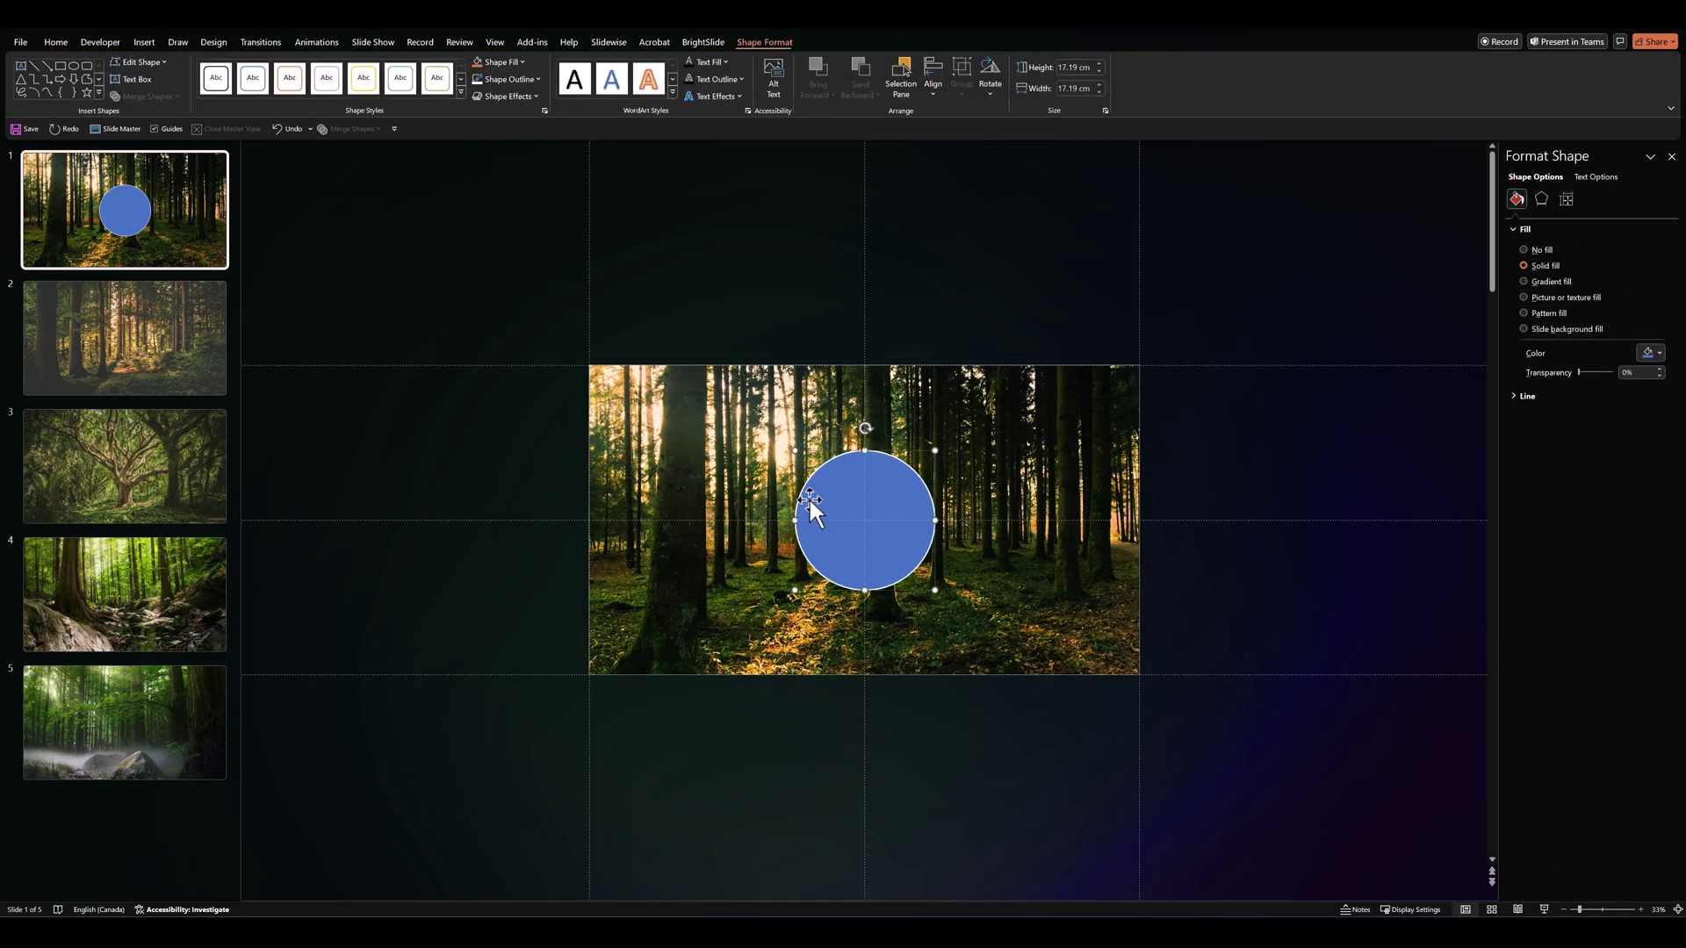
# - Enlarge the circle to span the slide height and paste a smaller concentric copy inside
pyautogui.moveTo(795, 454); pyautogui.dragTo(538, 418)
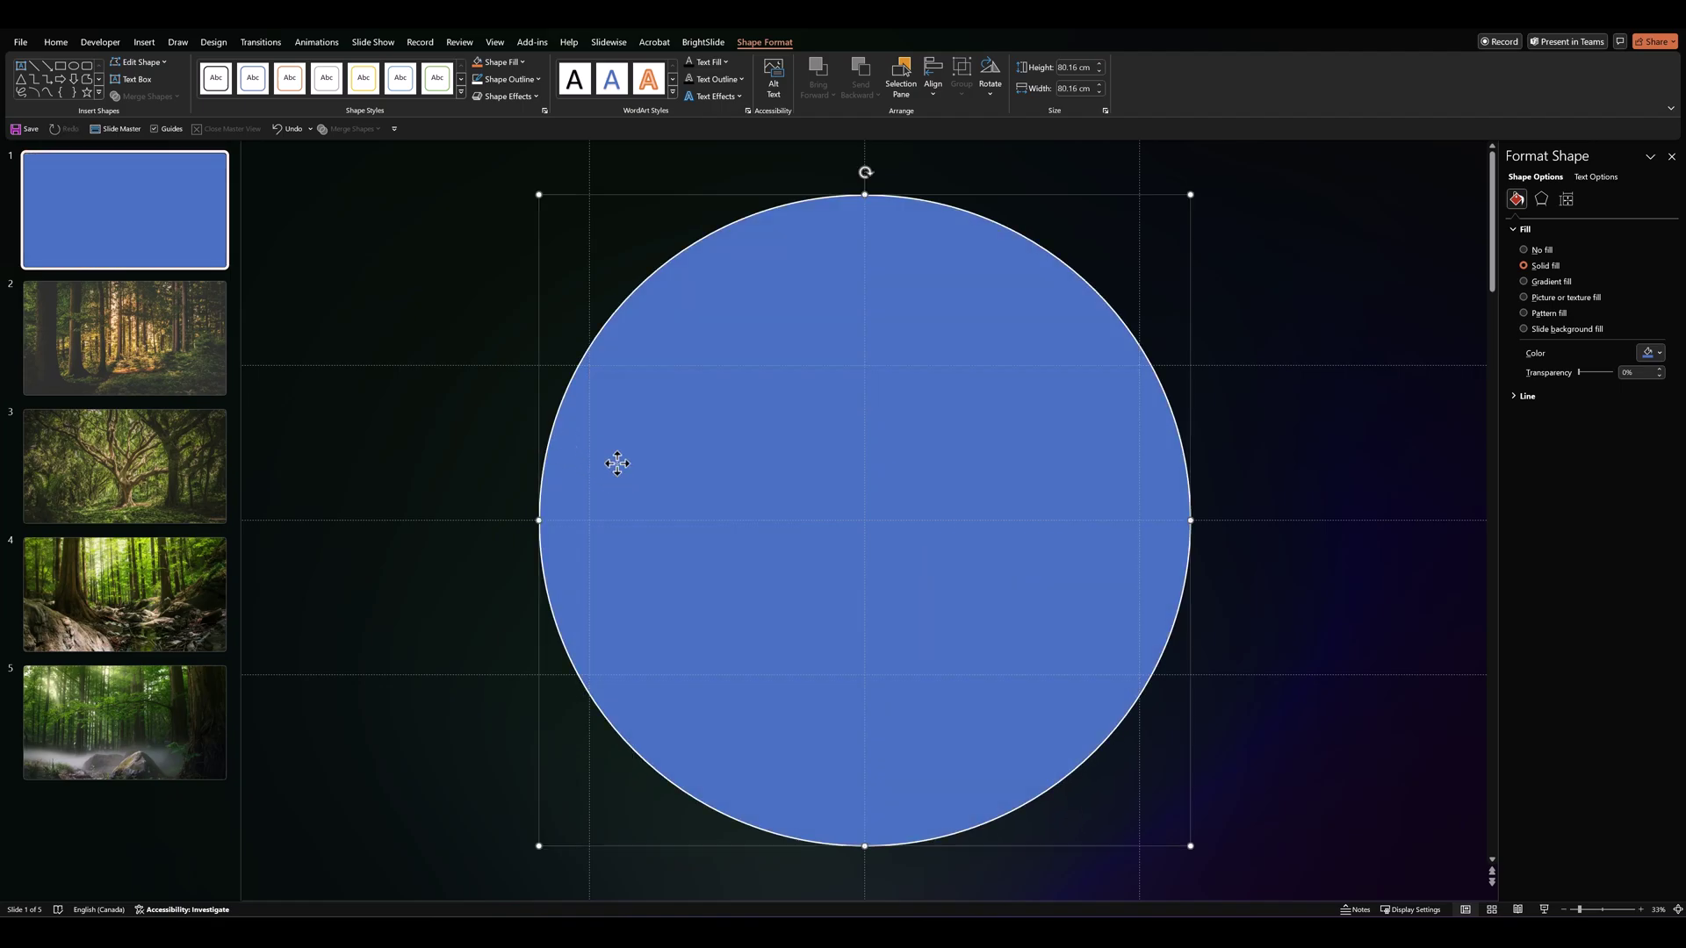
pyautogui.hotkey('ctrl', 'v')
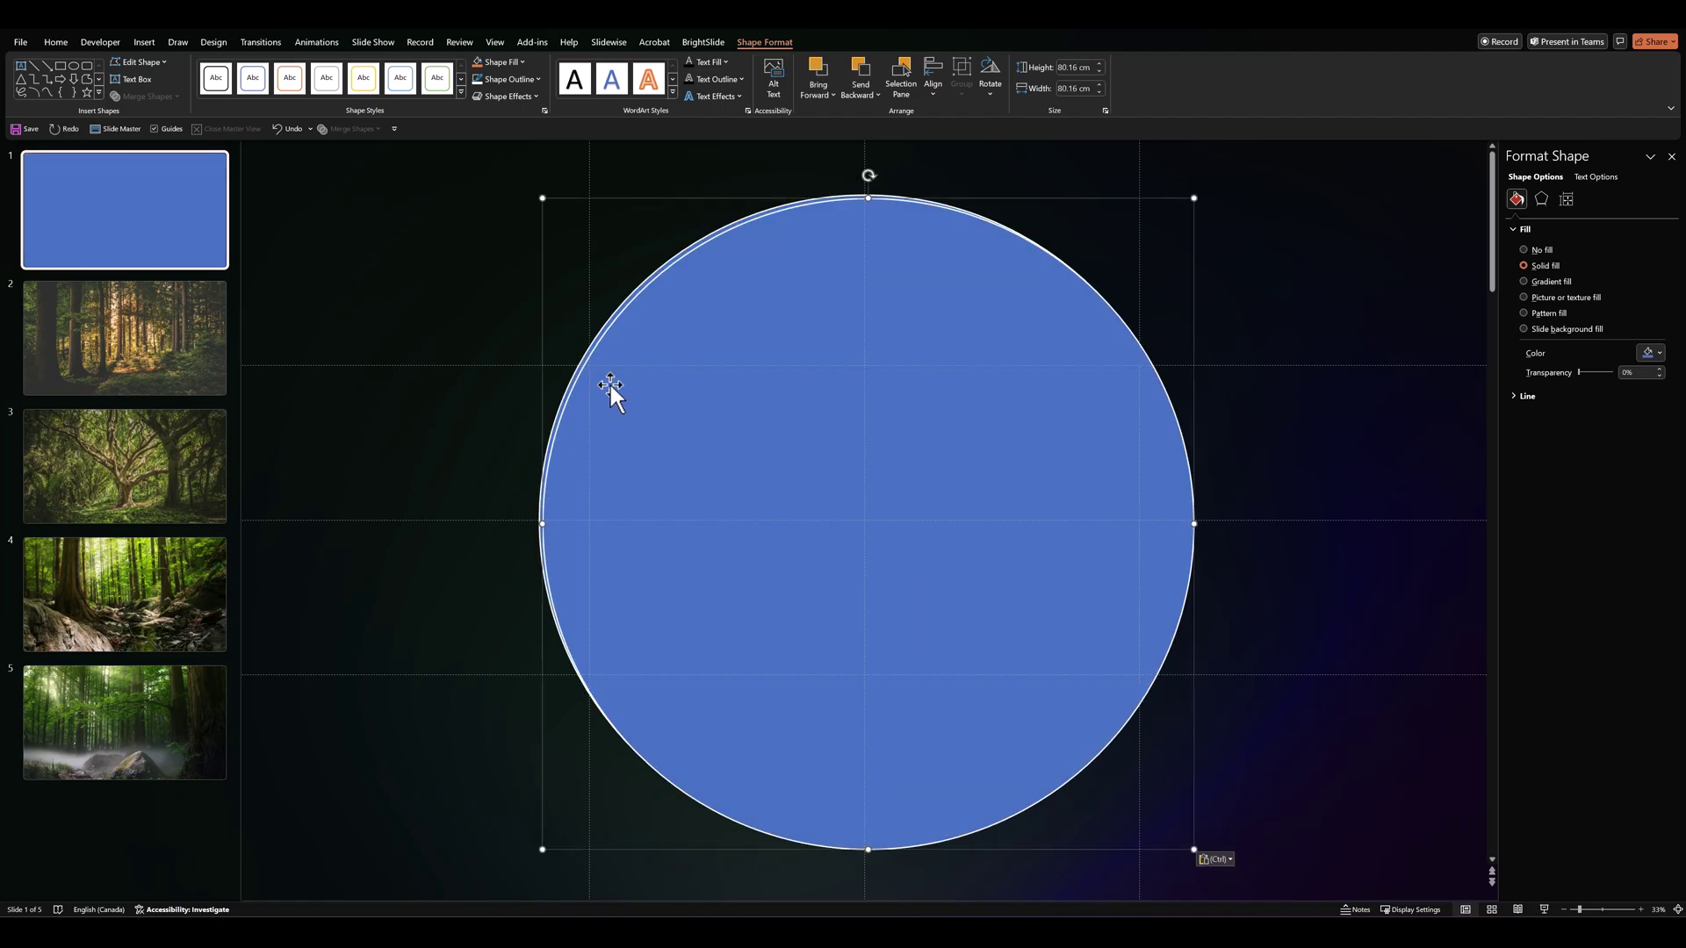
pyautogui.moveTo(538, 195); pyautogui.dragTo(629, 284)
pyautogui.click(825, 547)
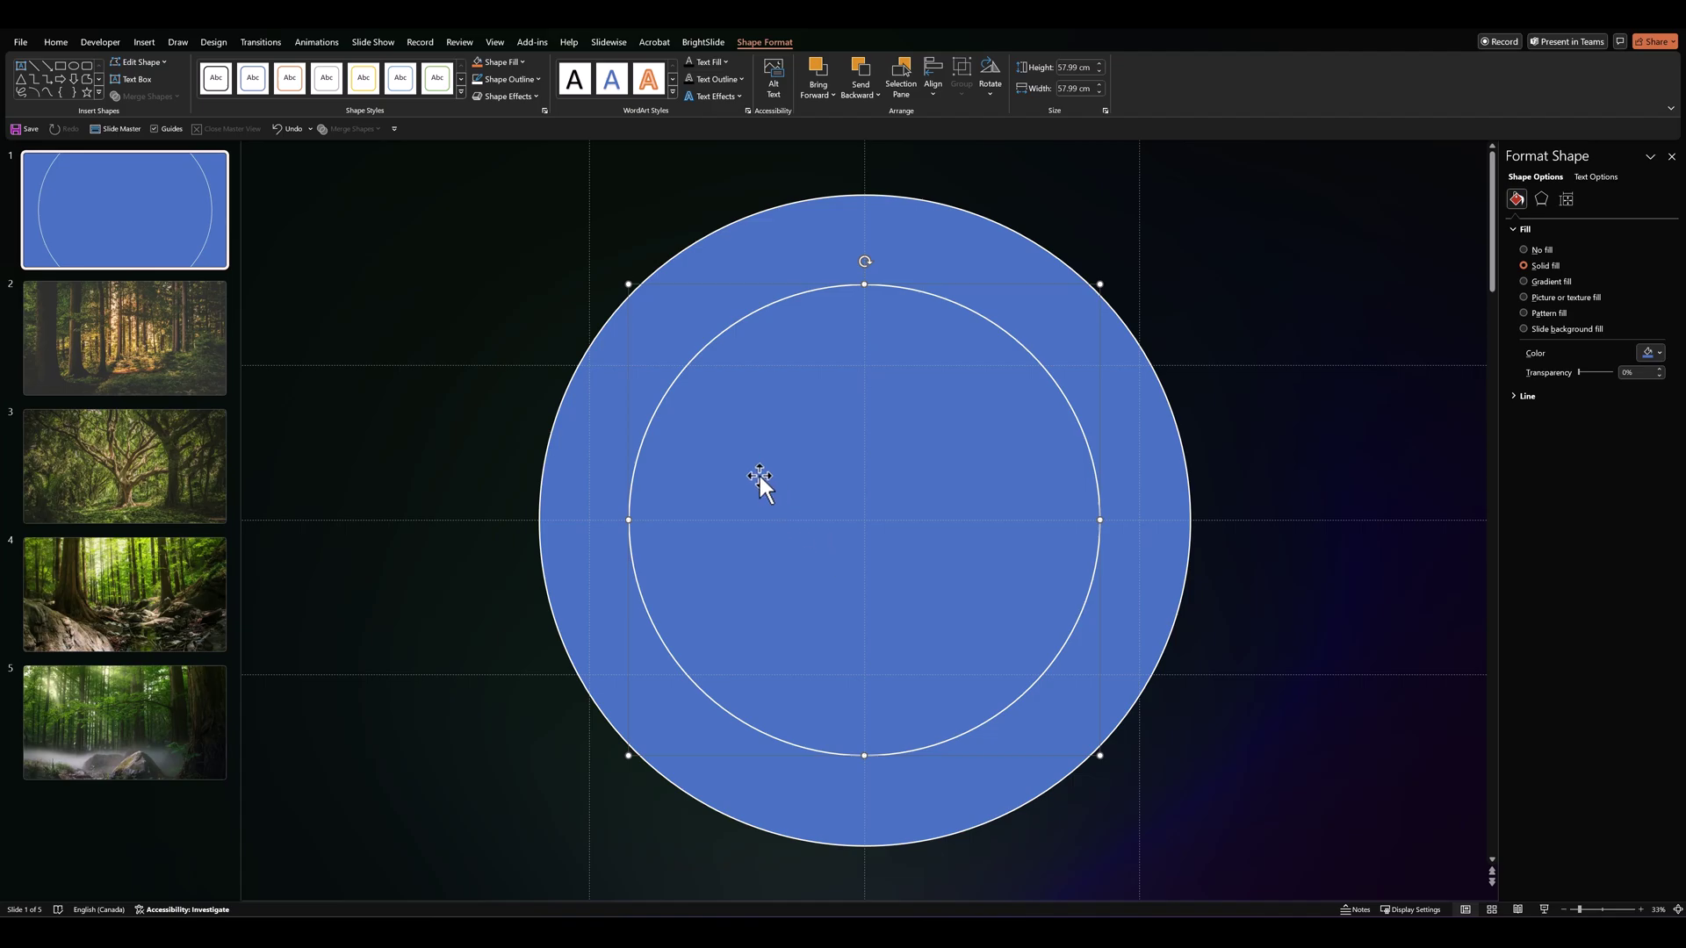
# - Add two more pasted rings, the innermost 18.86 cm across, then select all four circles
pyautogui.hotkey('ctrl', 'v')
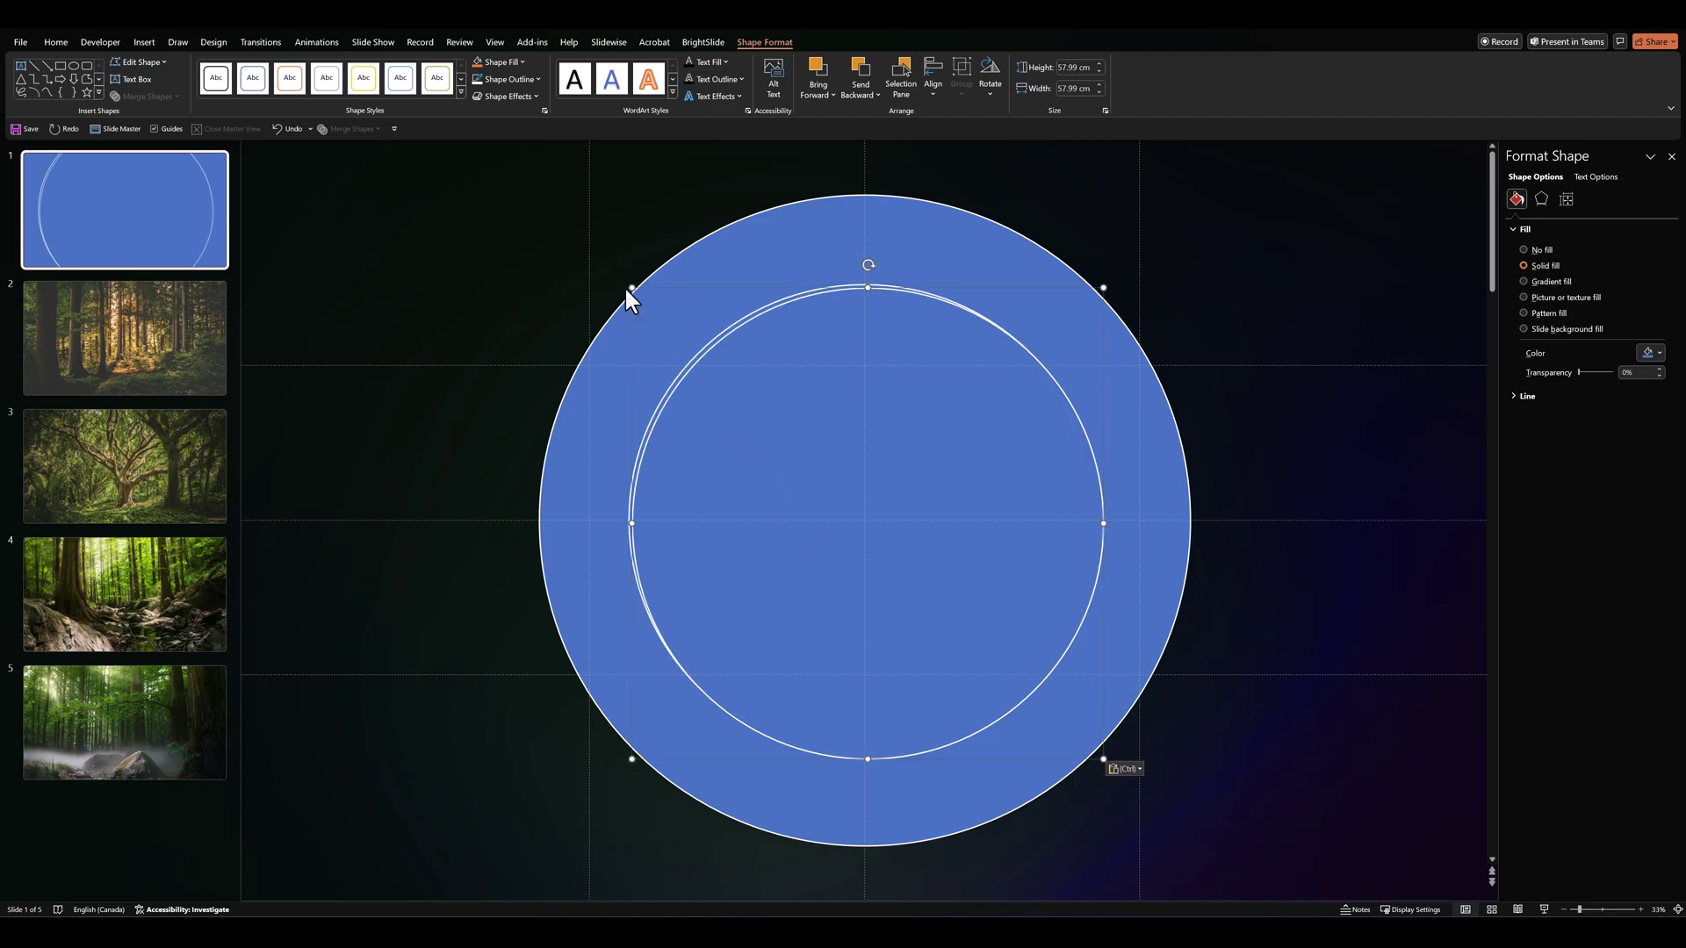
pyautogui.moveTo(631, 288); pyautogui.dragTo(710, 365)
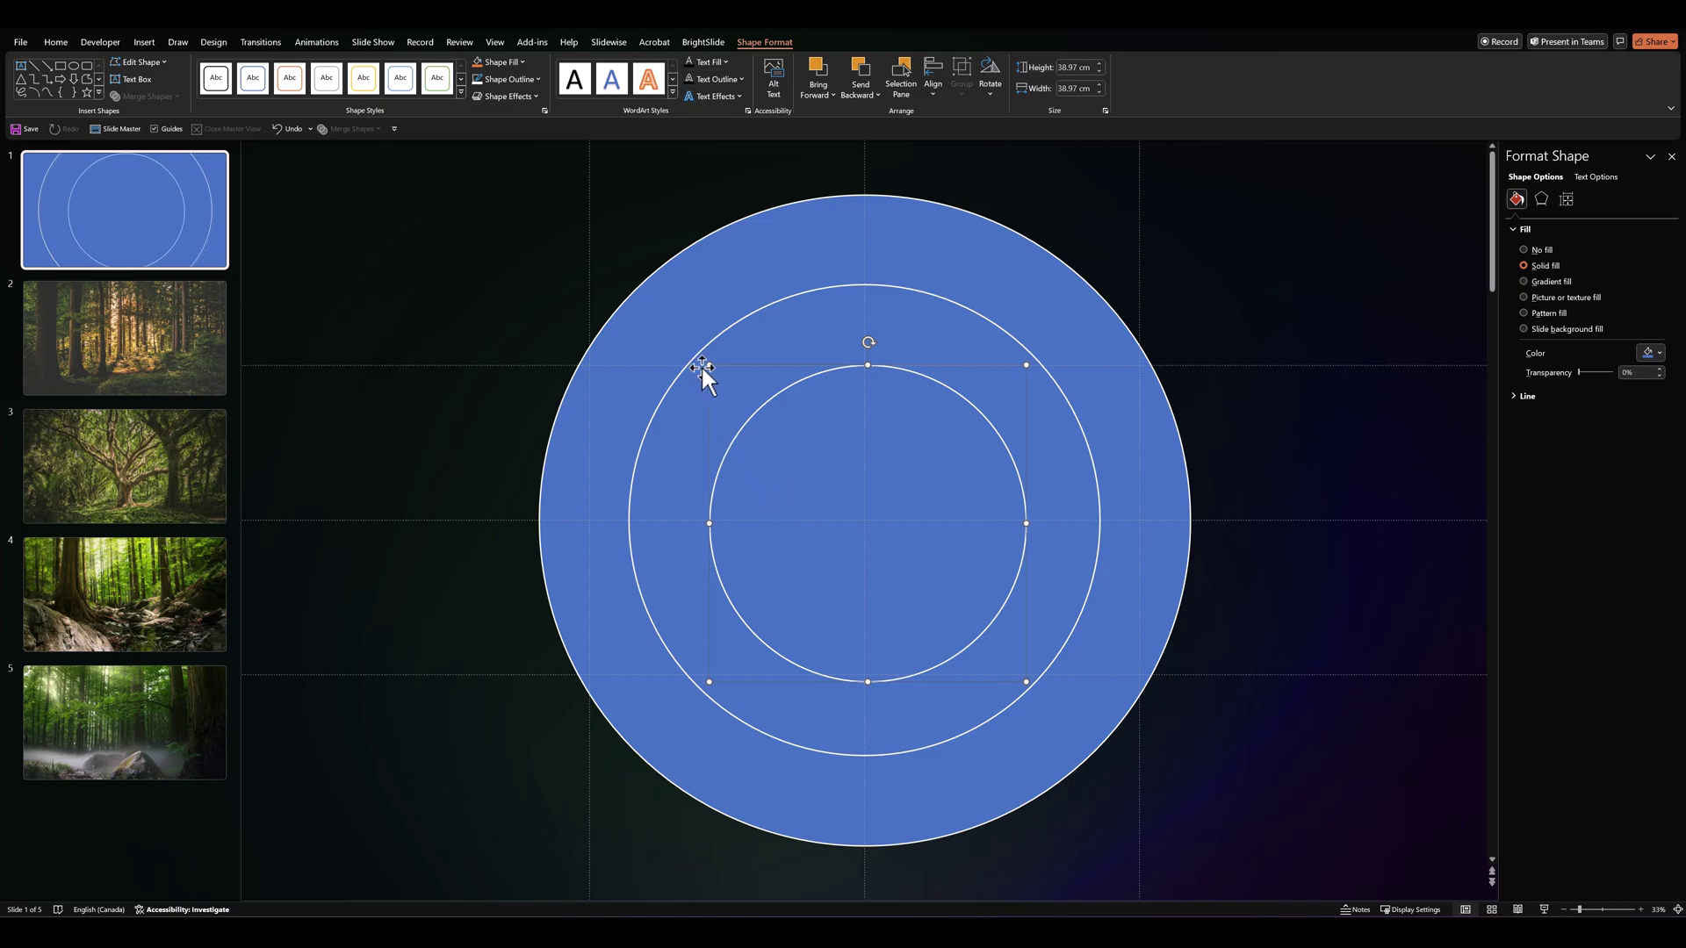
pyautogui.moveTo(707, 365); pyautogui.dragTo(717, 374)
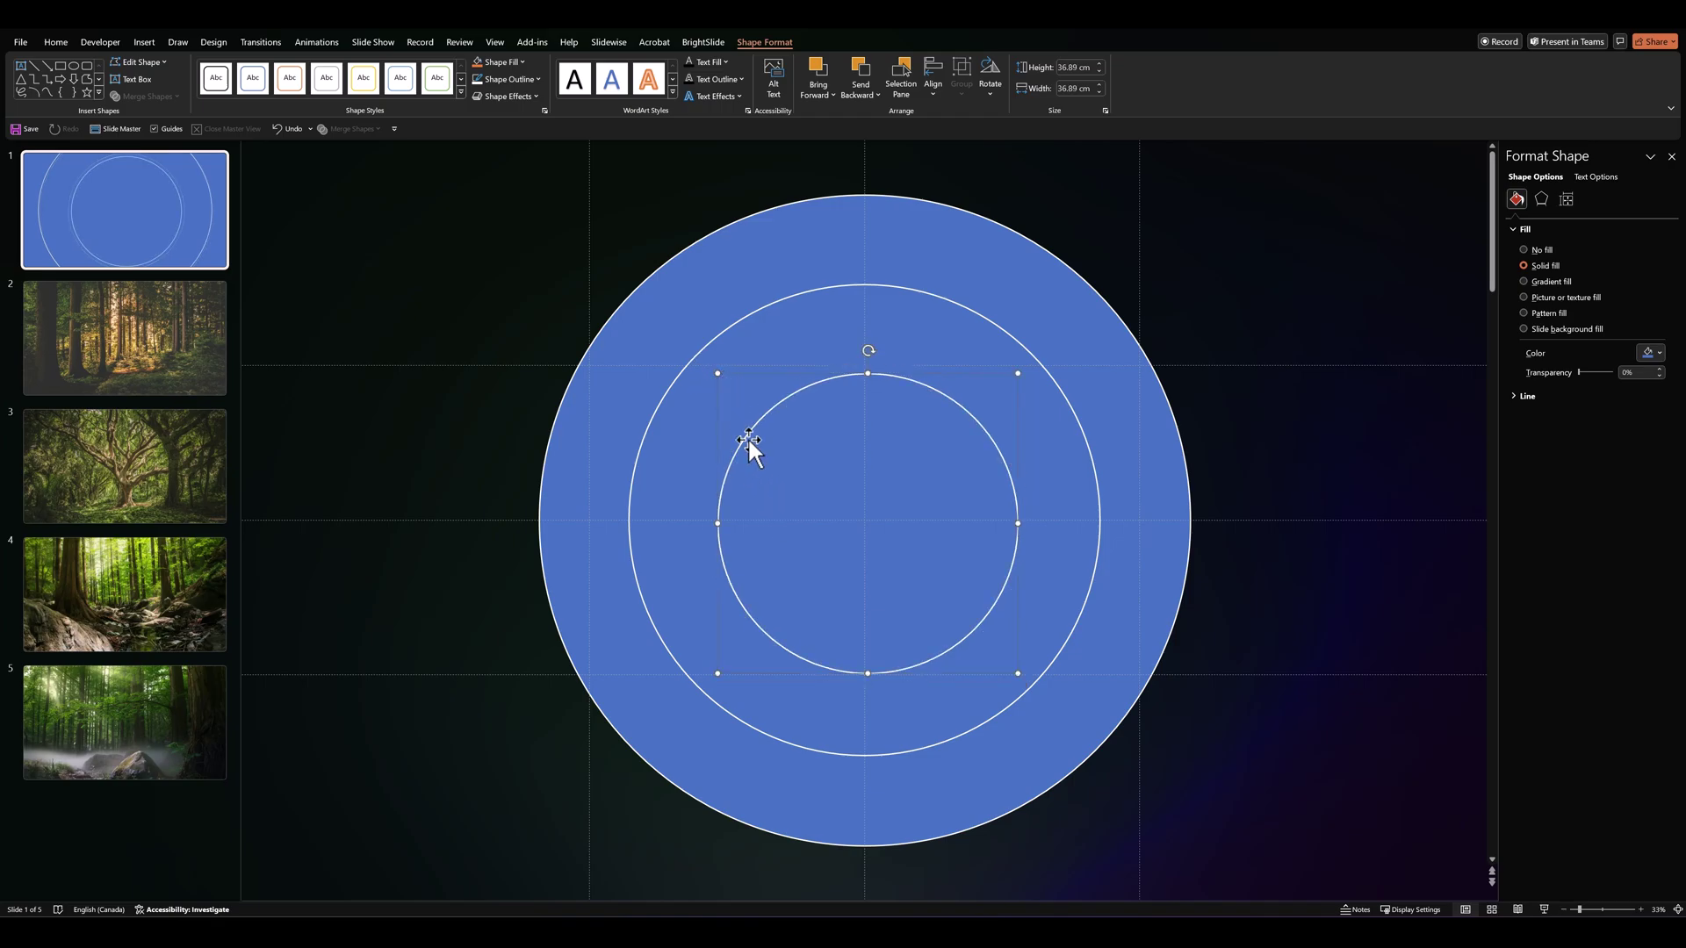
pyautogui.hotkey('ctrl', 'z')
pyautogui.hotkey('ctrl', 'z')
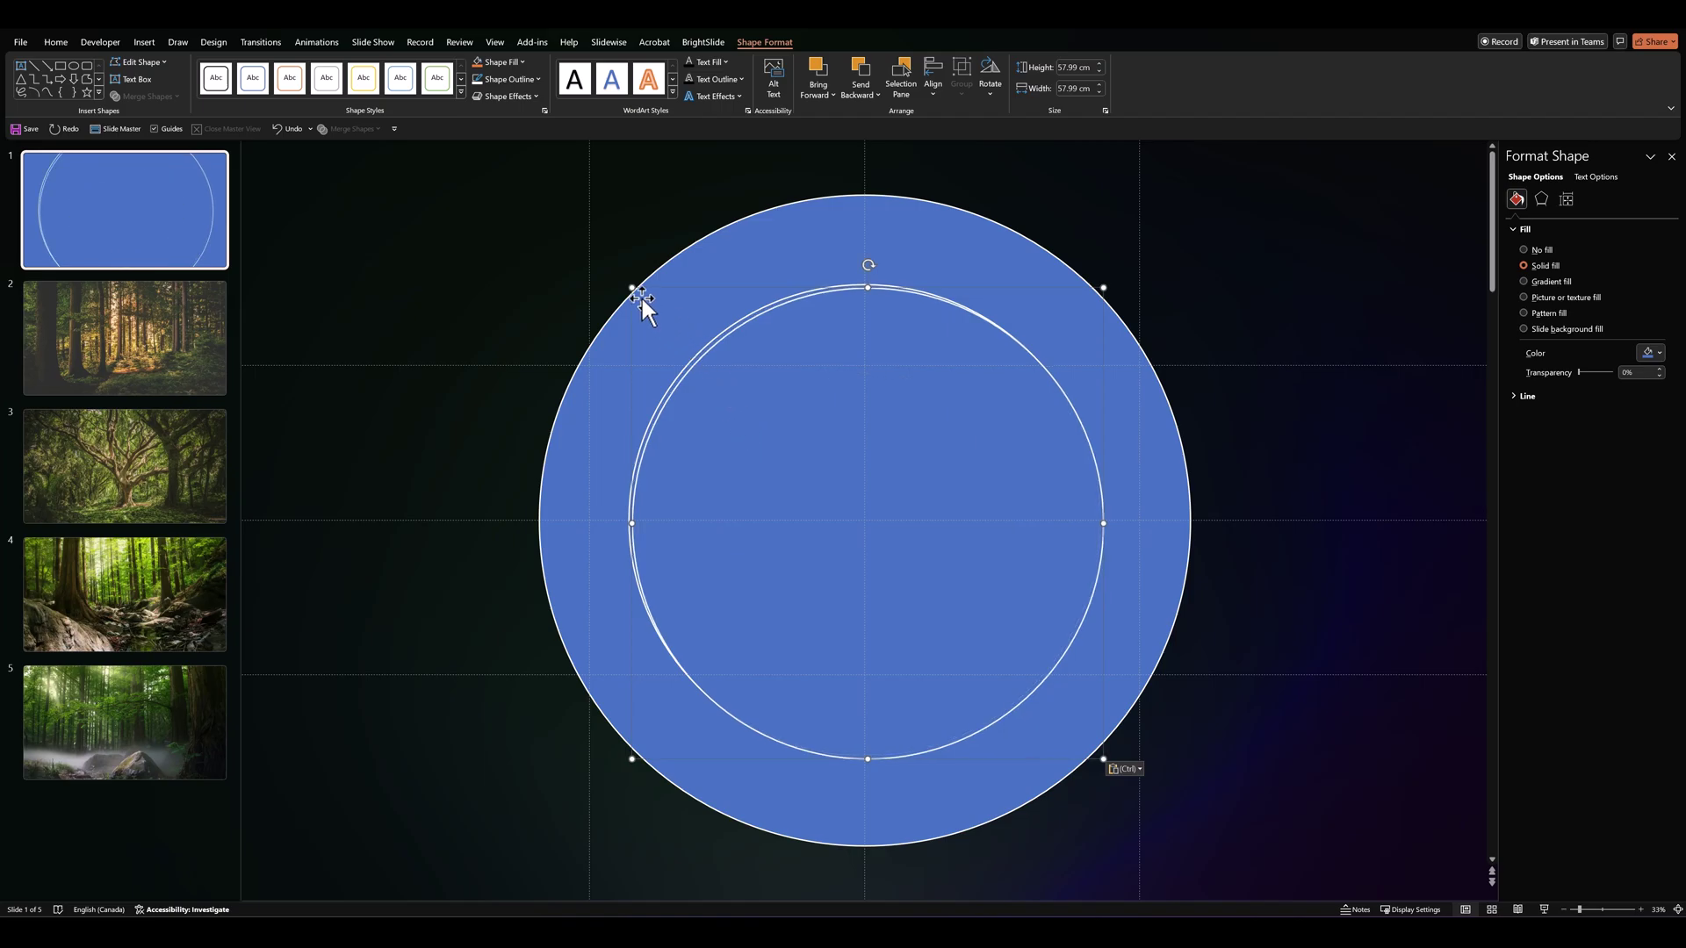
pyautogui.moveTo(636, 291); pyautogui.dragTo(790, 479)
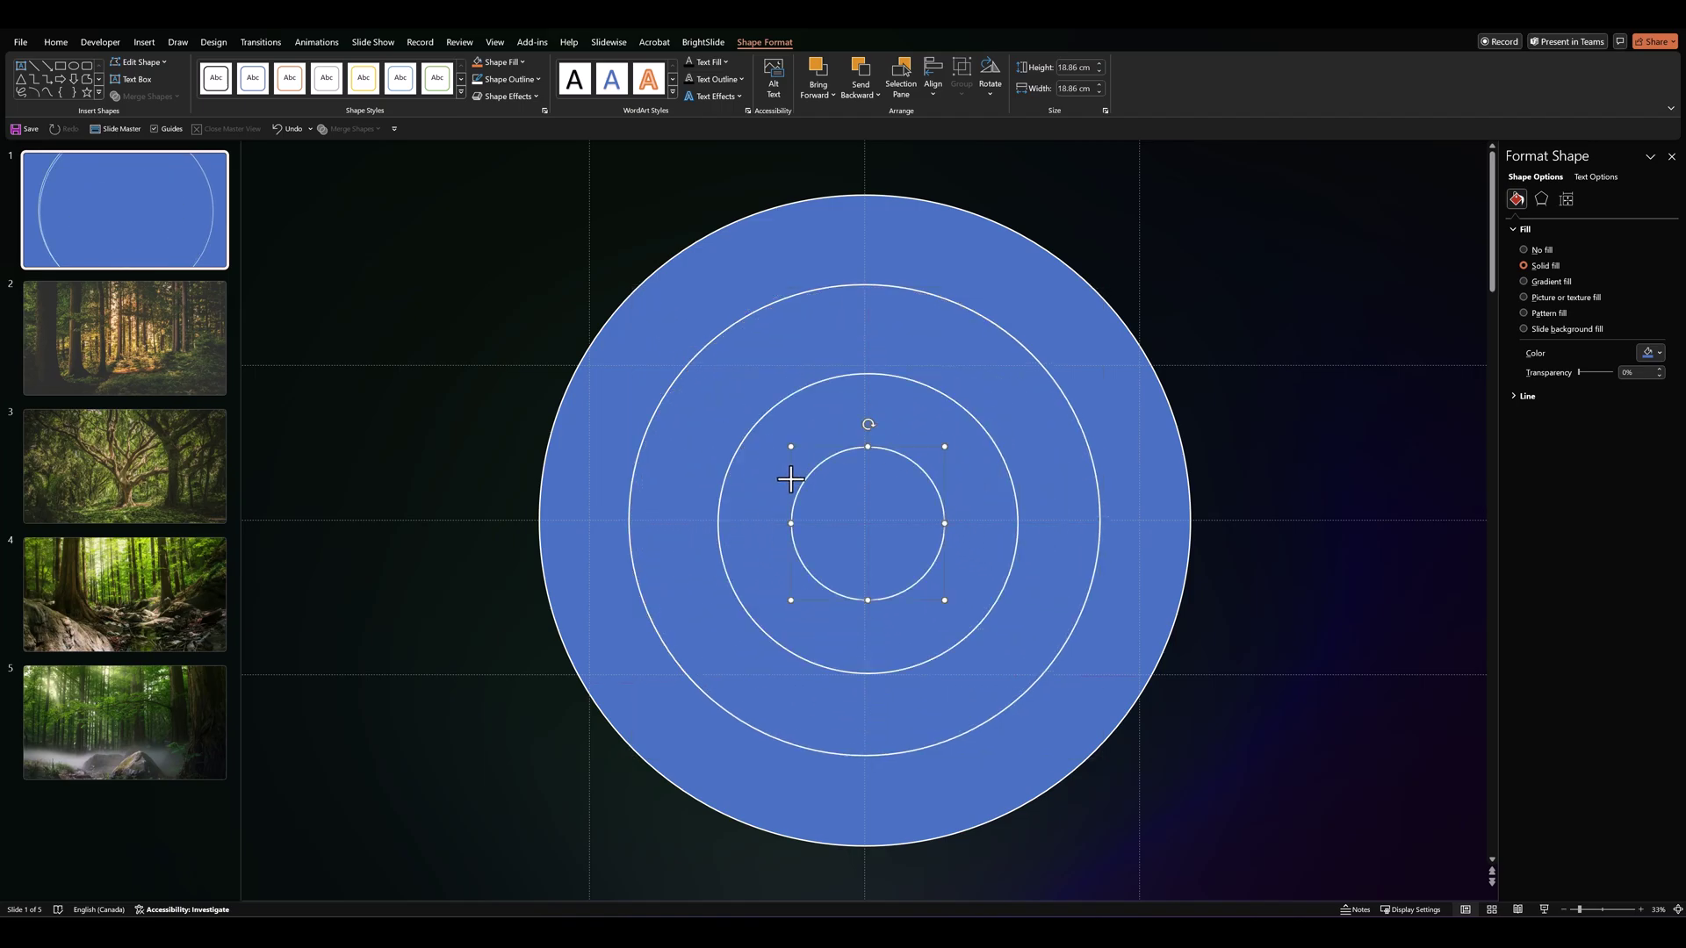
pyautogui.click(773, 476)
pyautogui.moveTo(714, 373); pyautogui.dragTo(709, 379)
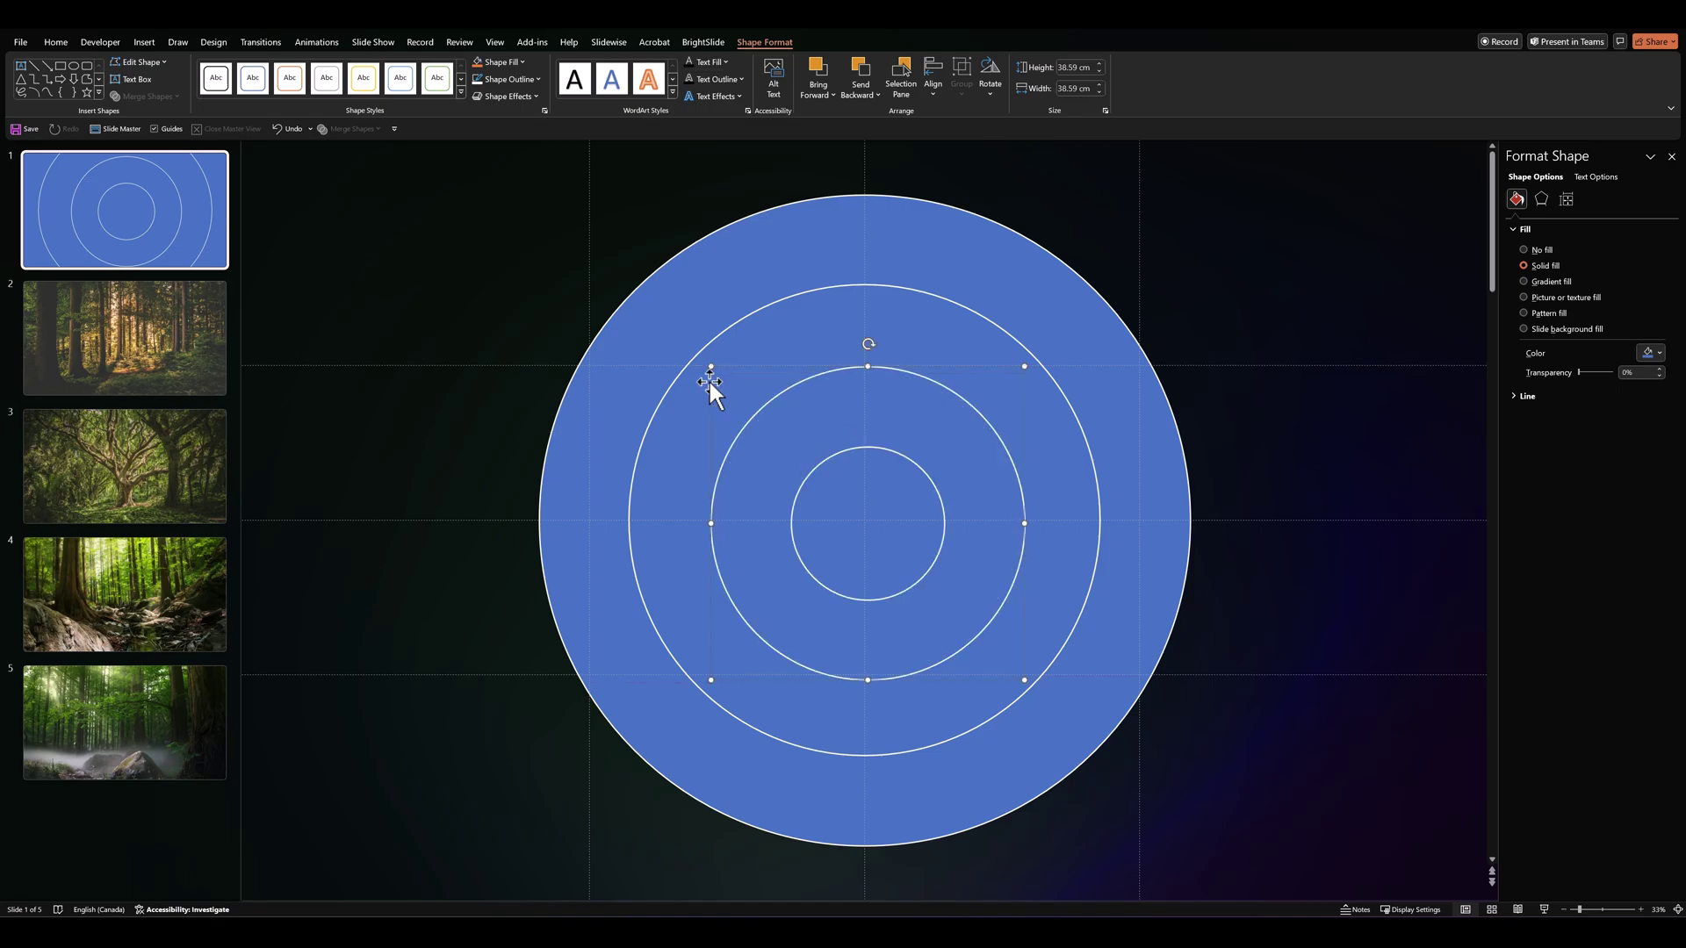
pyautogui.click(452, 522)
pyautogui.hotkey('ctrl', 'a')
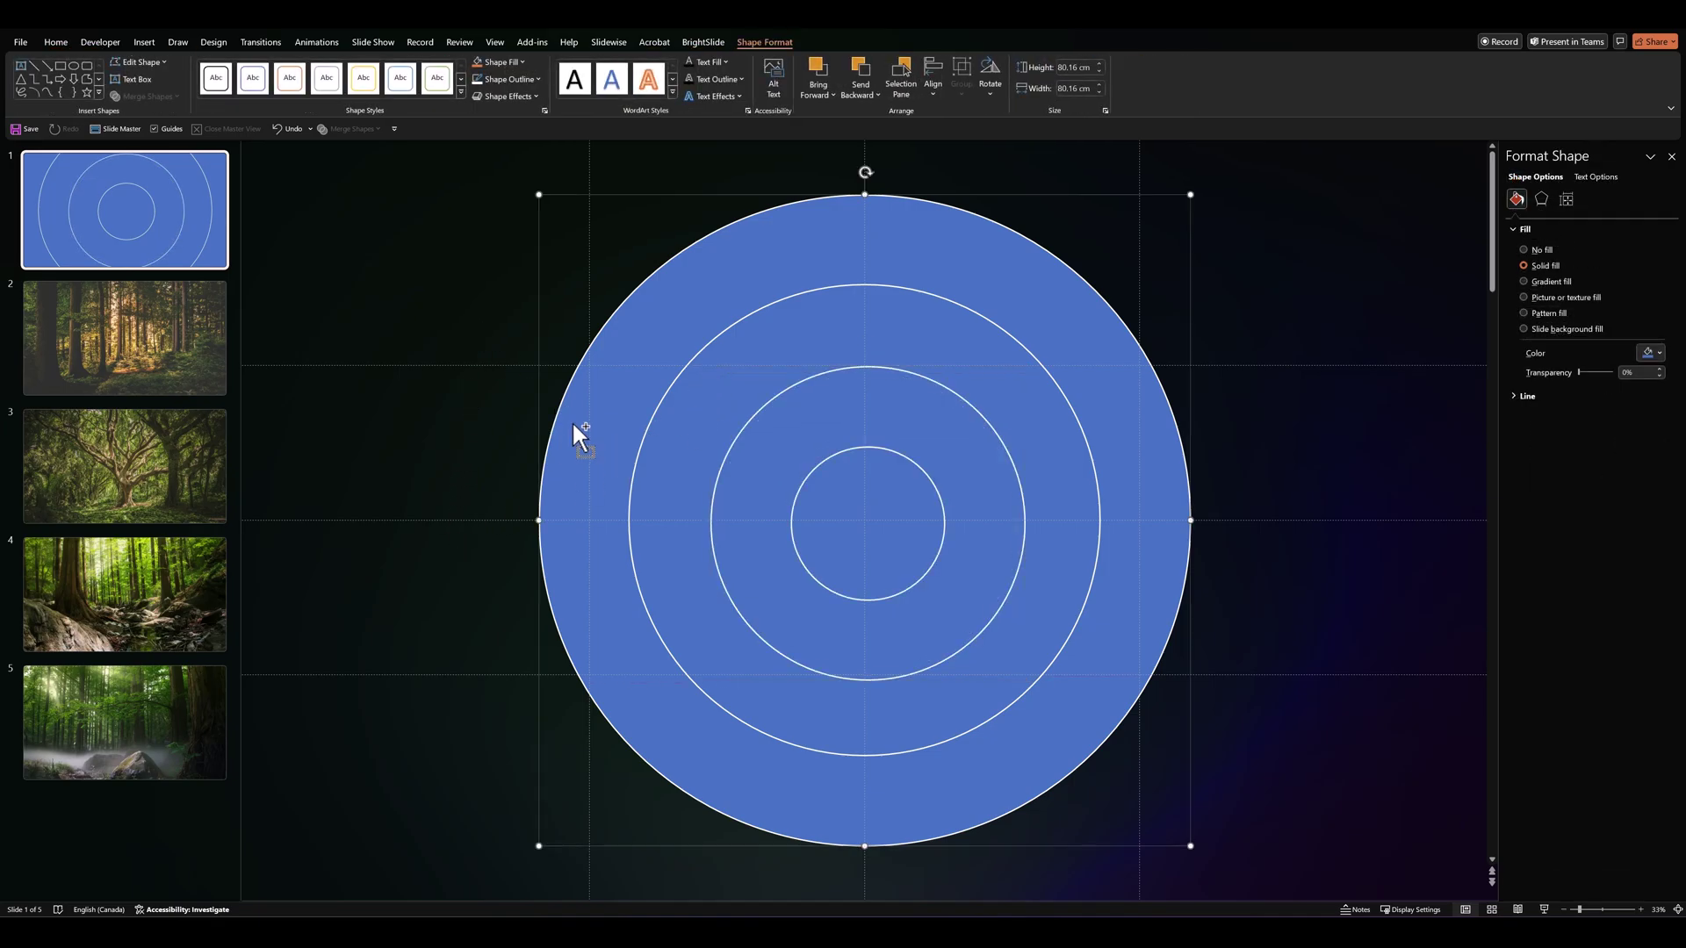
# - Centre the inner rings on the outer circle with BrightSlide's align-centre, then reselect all four
pyautogui.click(695, 44)
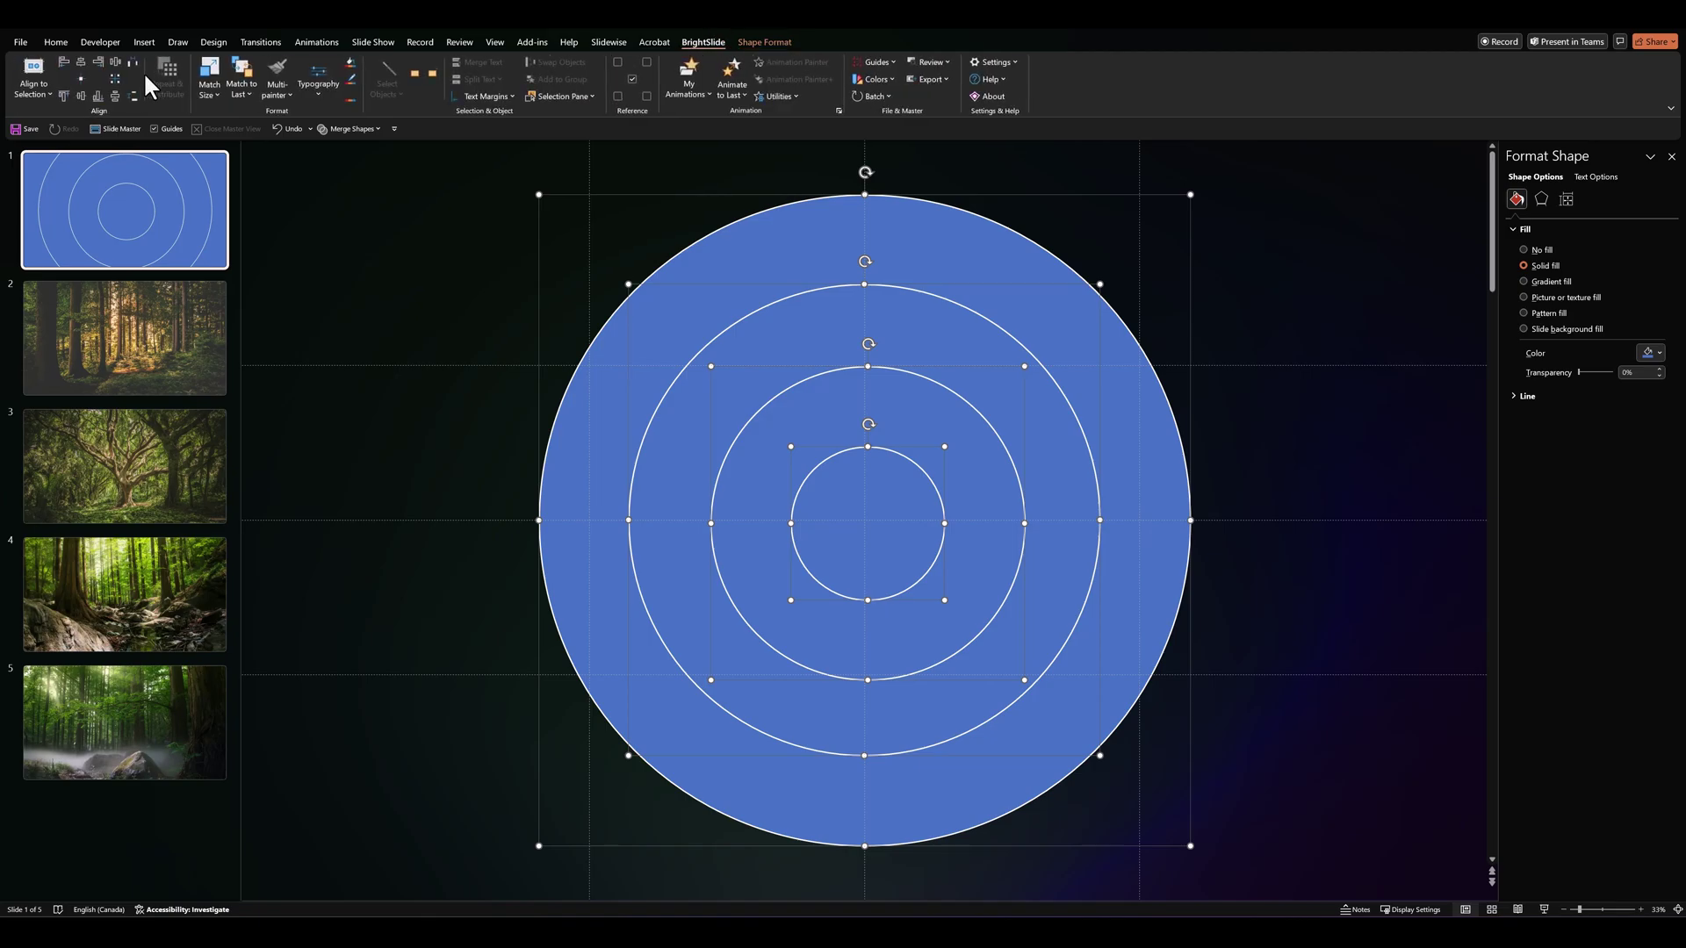
pyautogui.click(81, 78)
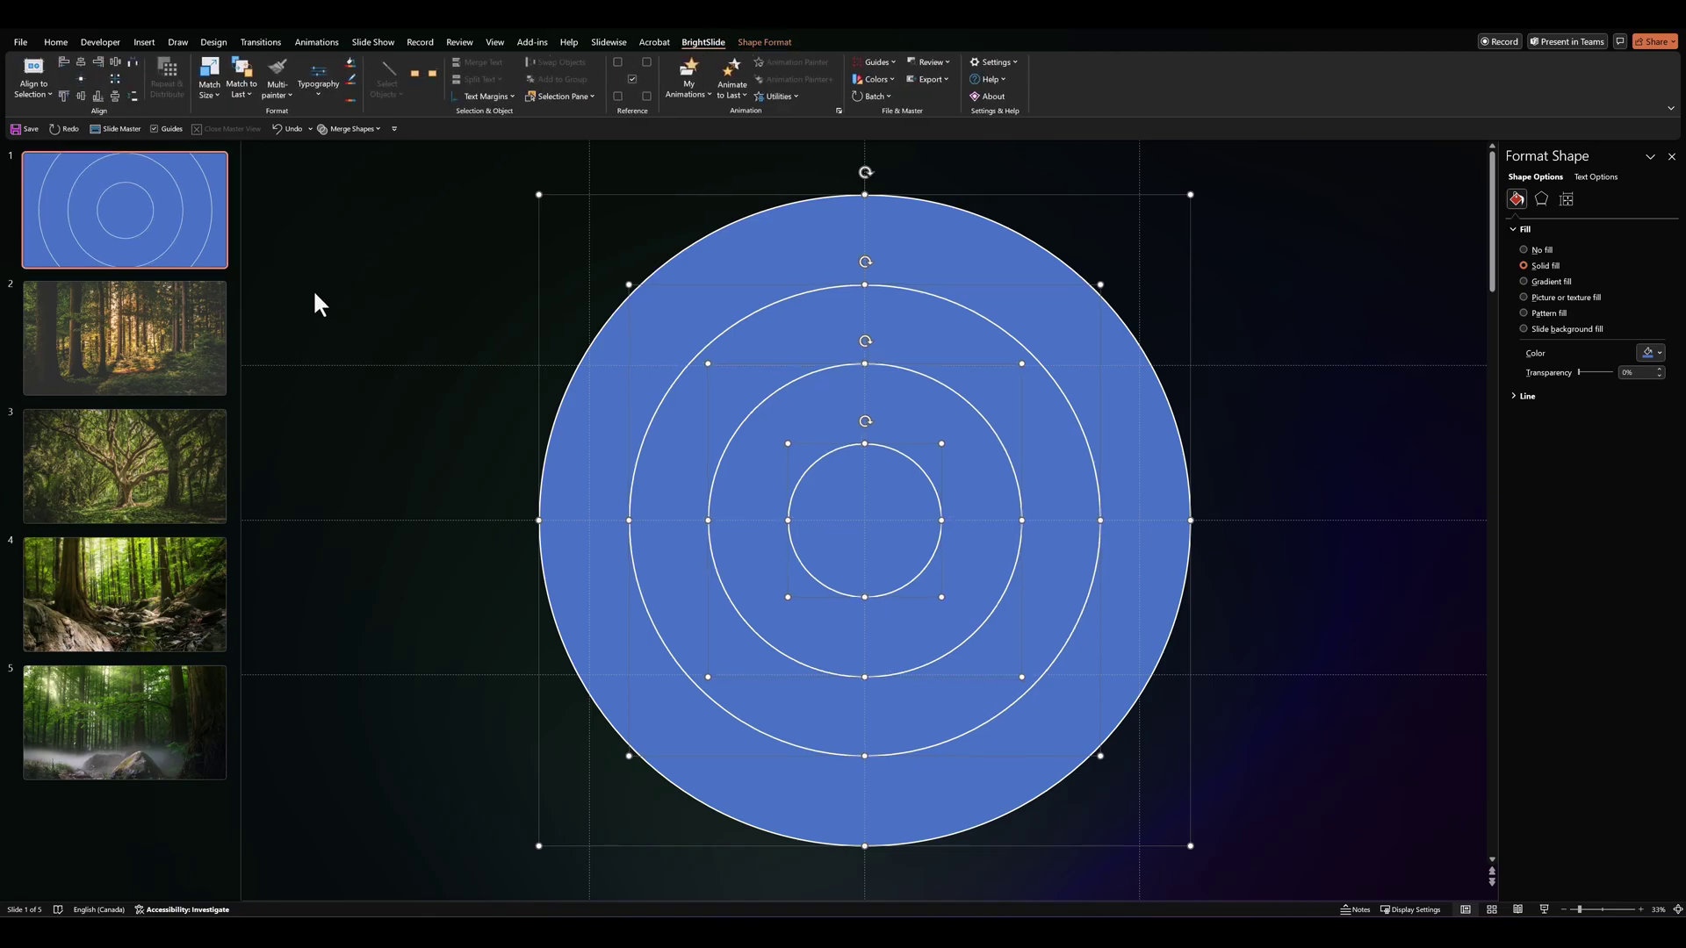
pyautogui.click(384, 393)
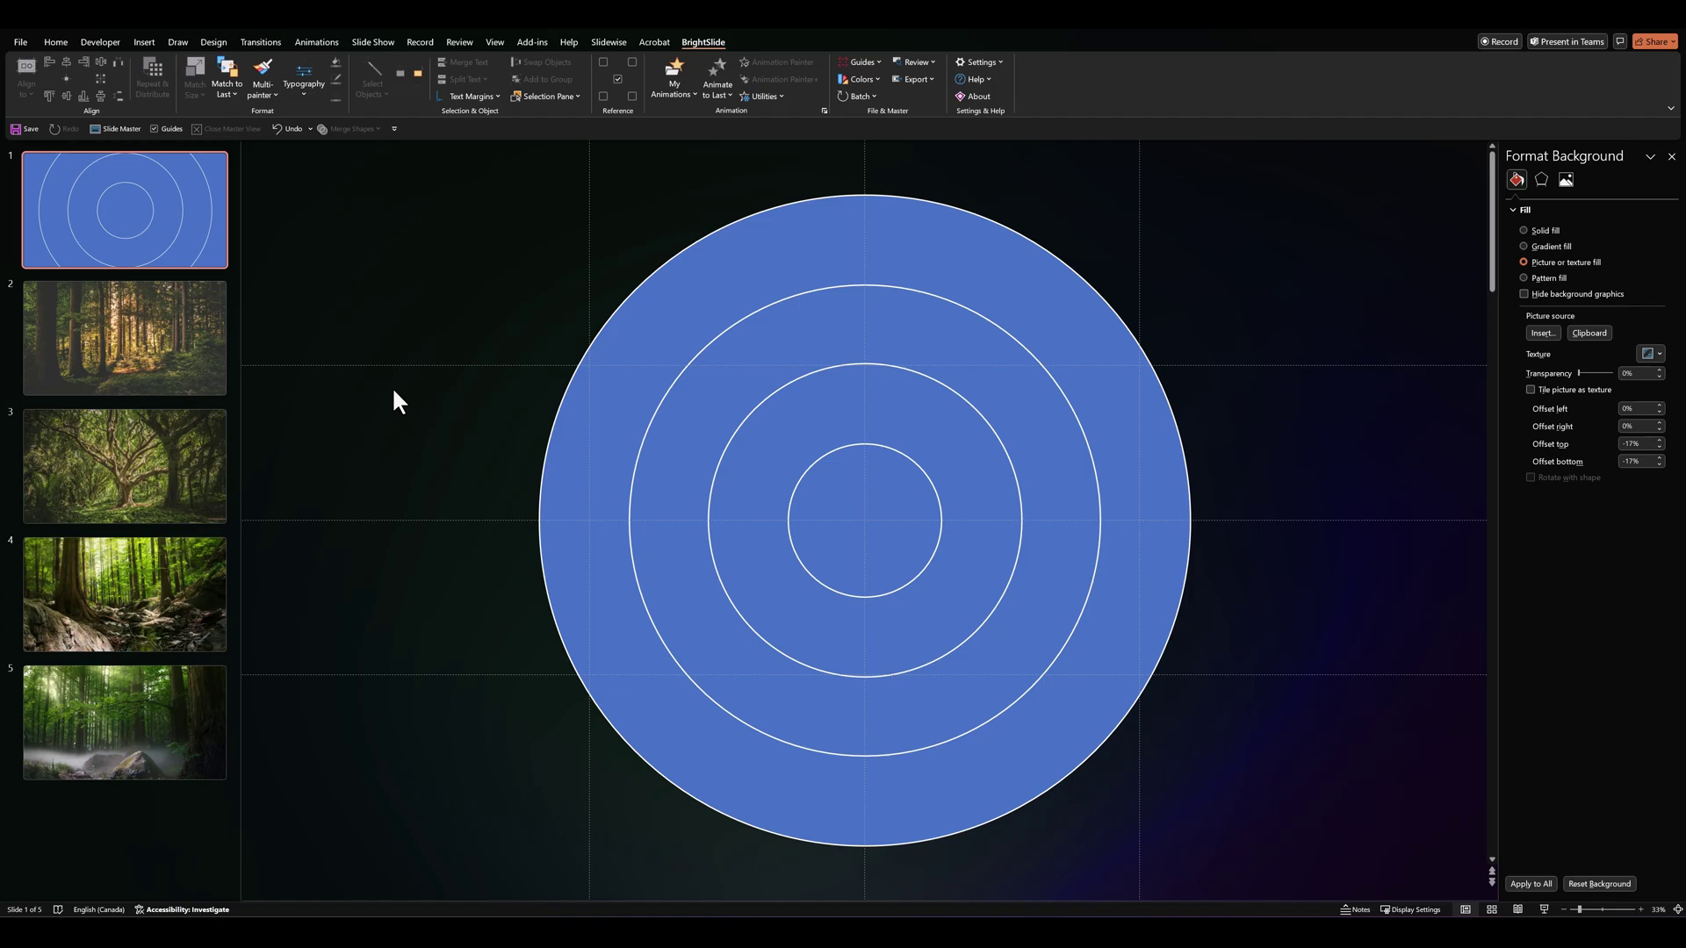
pyautogui.click(539, 470)
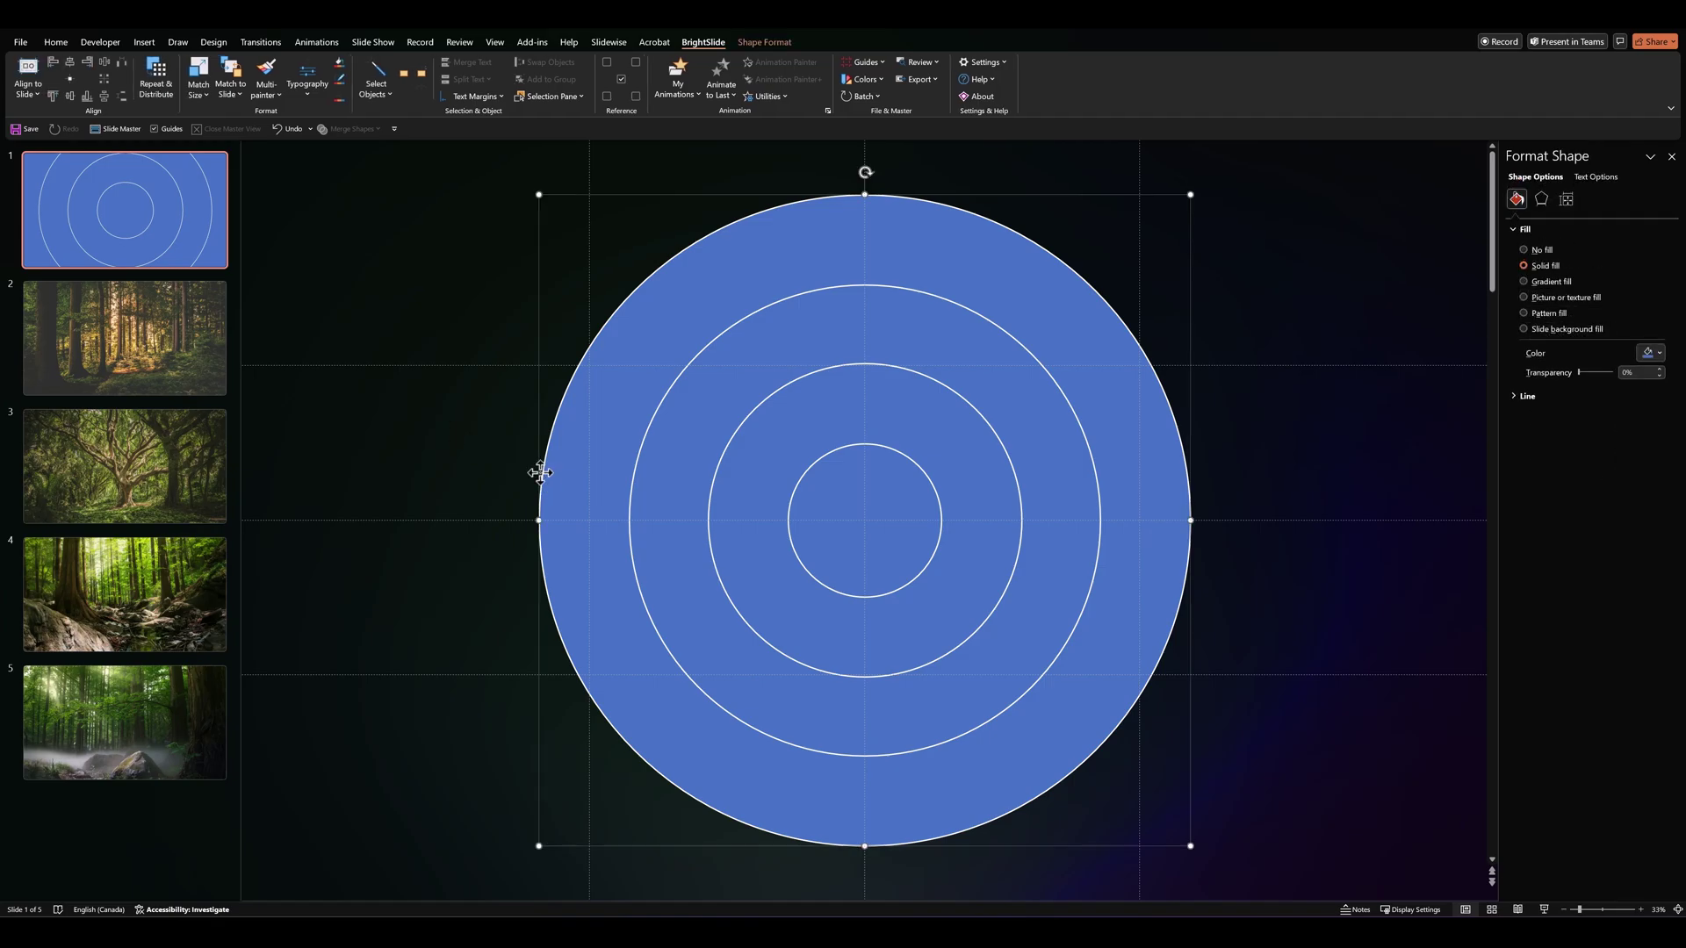
pyautogui.hotkey('ctrl', 'a')
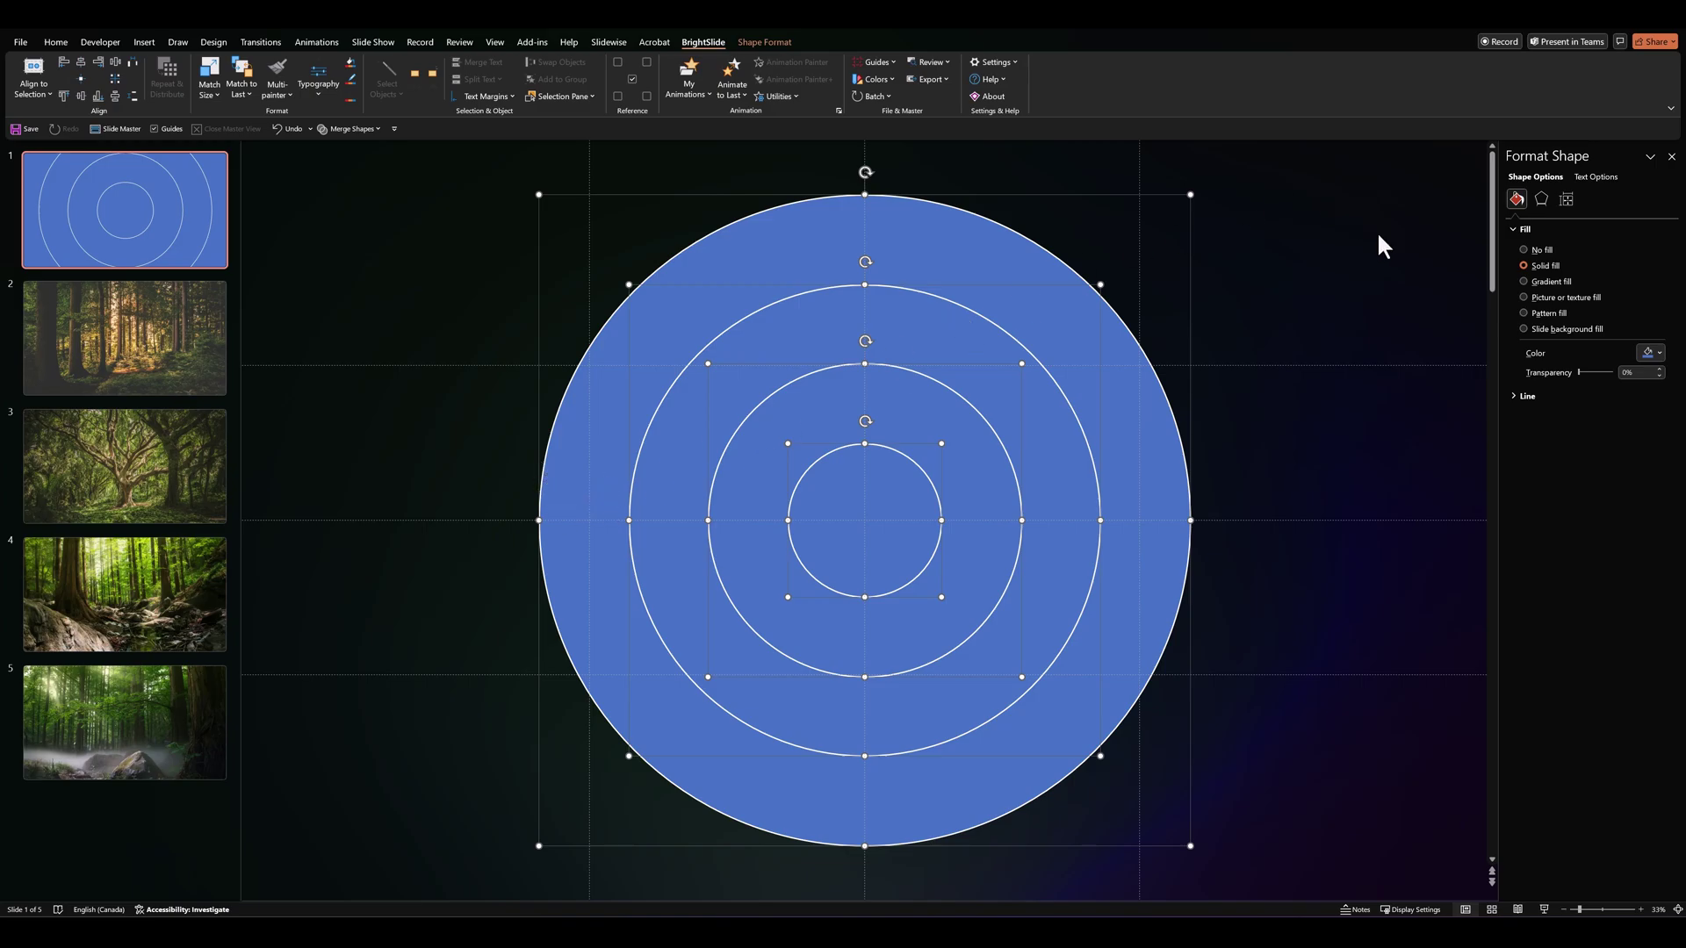
# - Fill the rings with the slide background and paste the ring set onto slides 2 through 5
pyautogui.click(1525, 329)
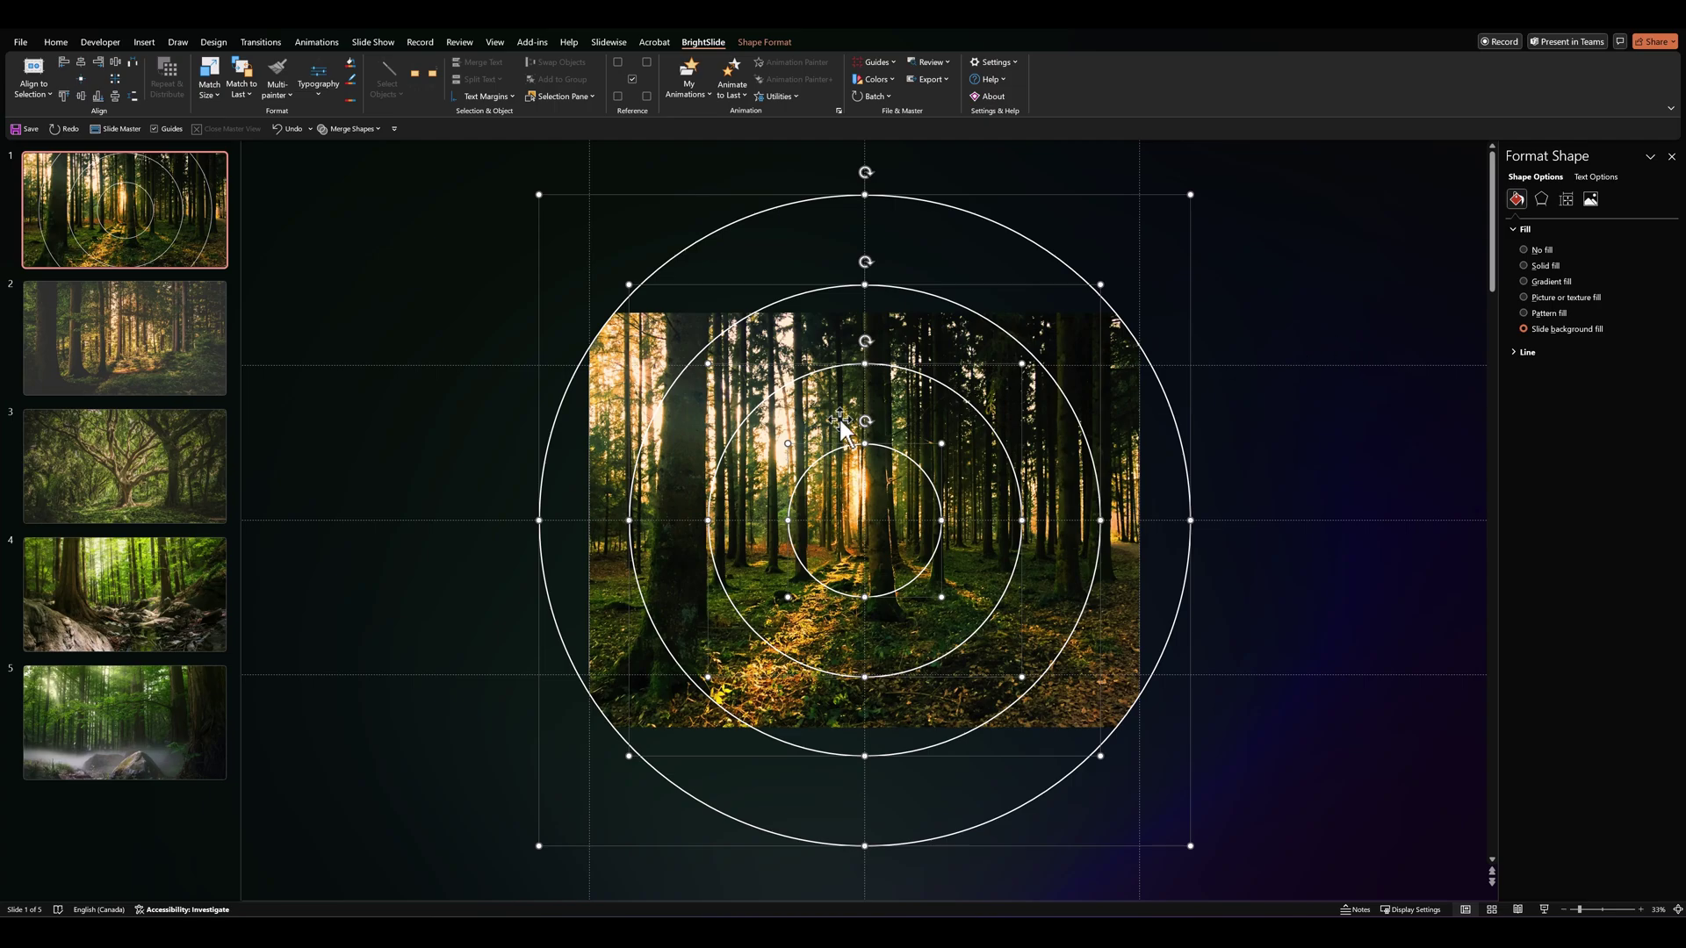
pyautogui.scroll(-1, 743, 497)
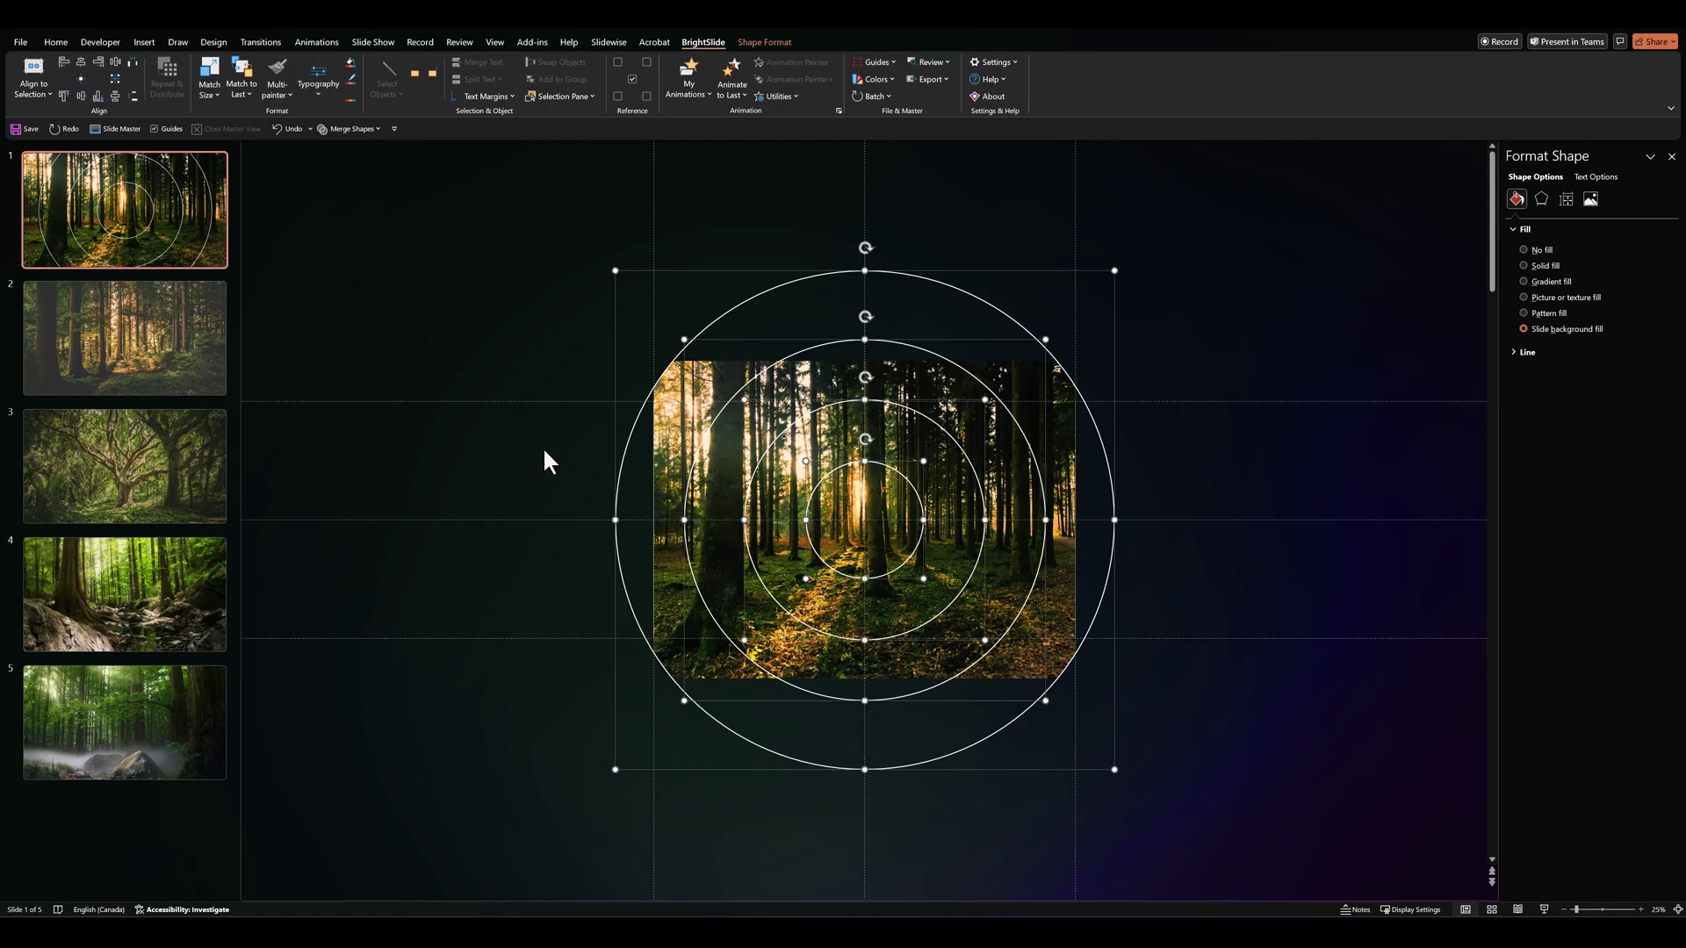
pyautogui.click(166, 355)
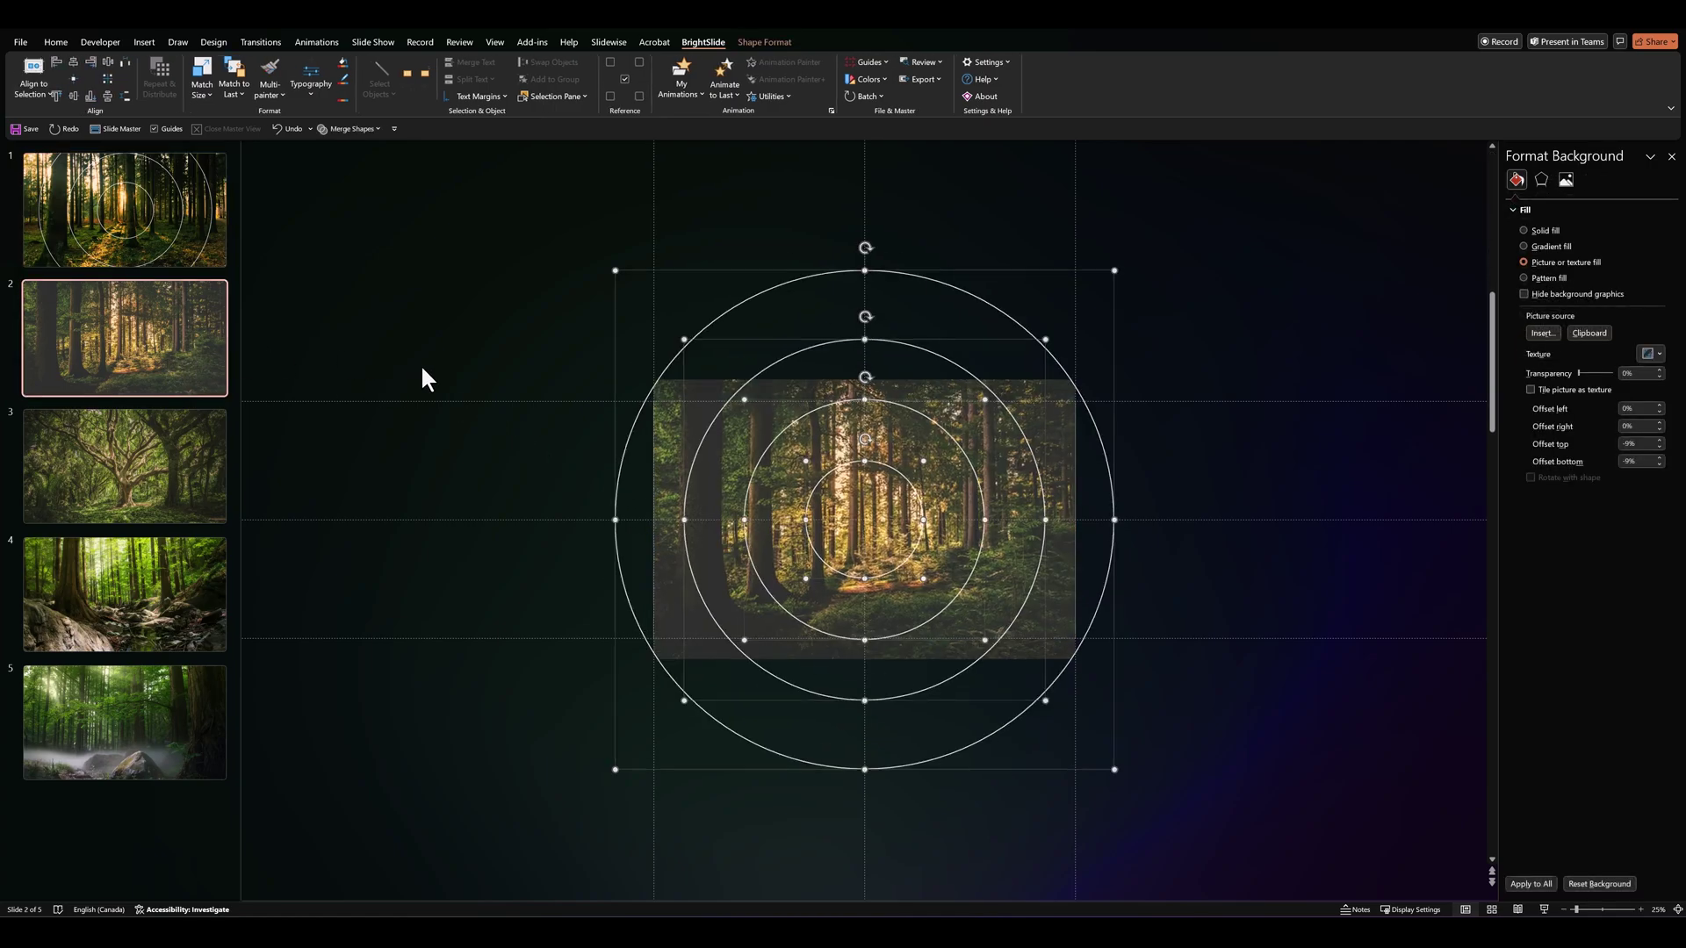
pyautogui.click(180, 479)
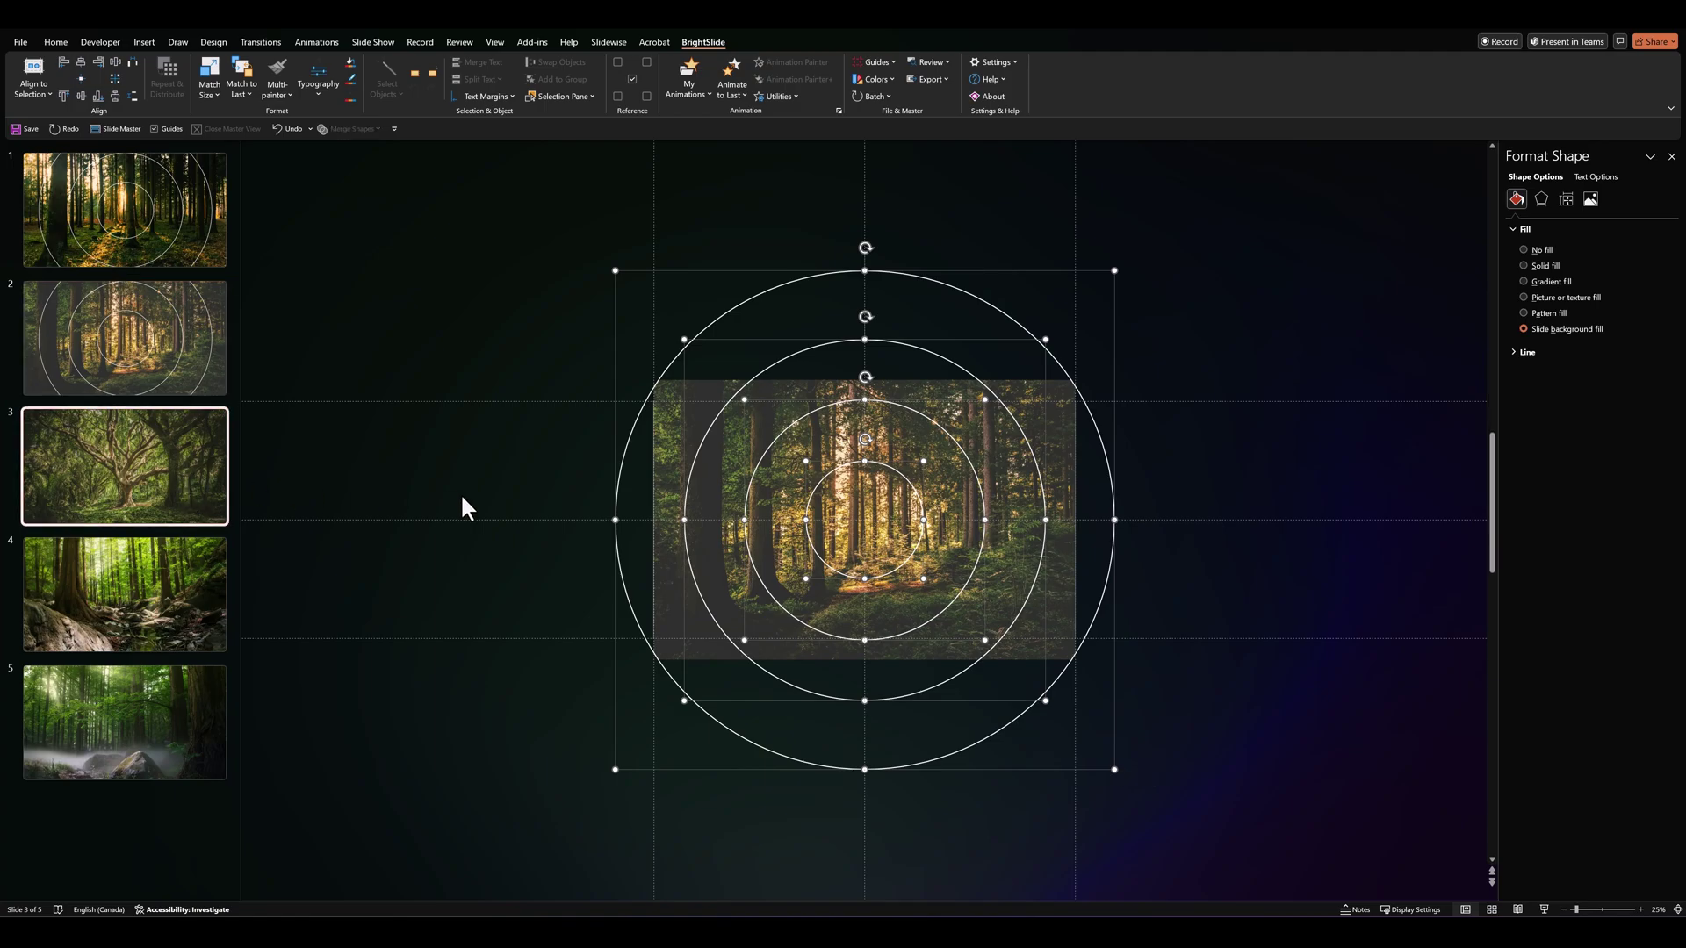
pyautogui.hotkey('ctrl', 'v')
pyautogui.click(135, 588)
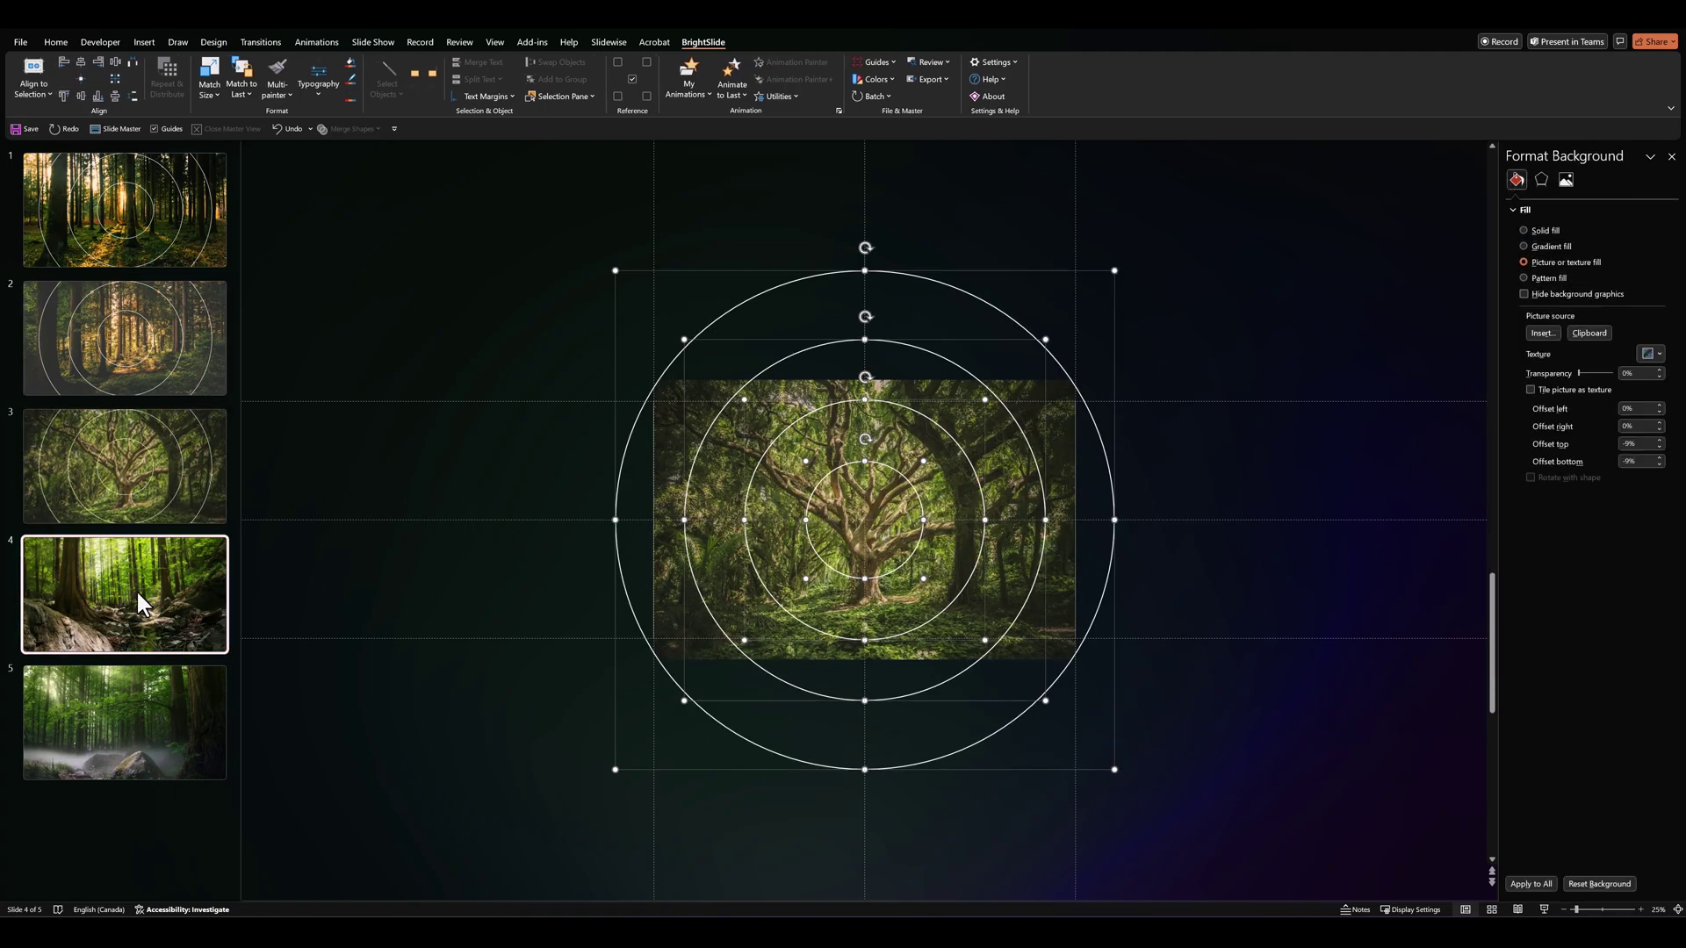
pyautogui.hotkey('ctrl', 'v')
pyautogui.click(166, 704)
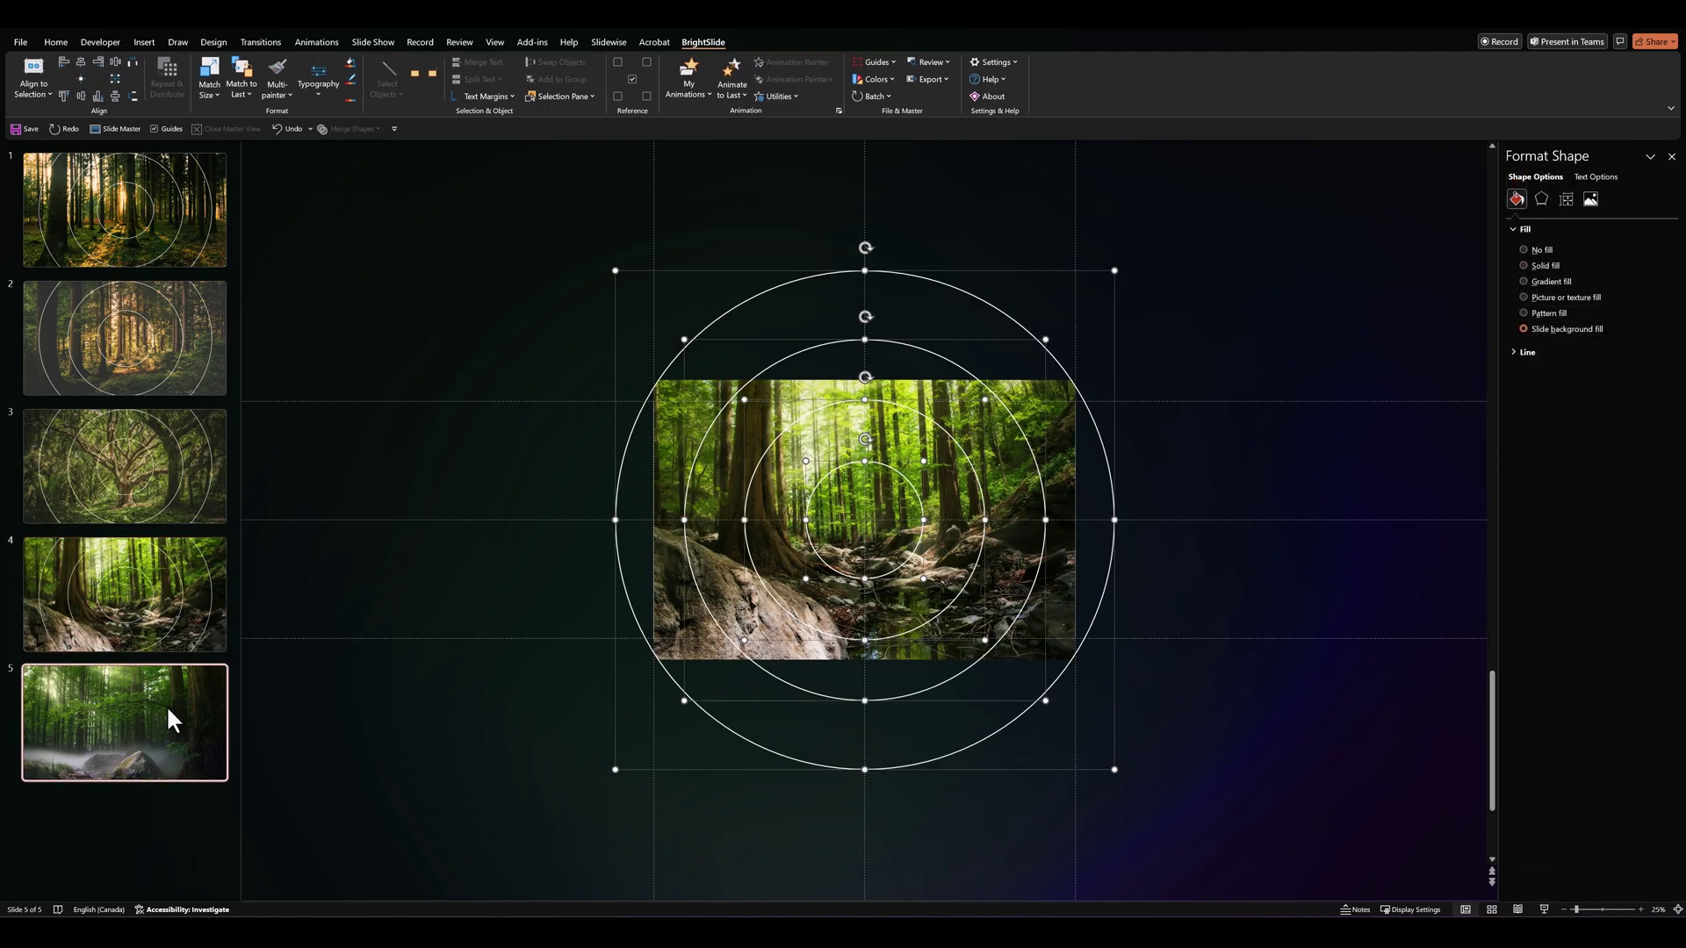
pyautogui.hotkey('ctrl', 'v')
pyautogui.click(439, 609)
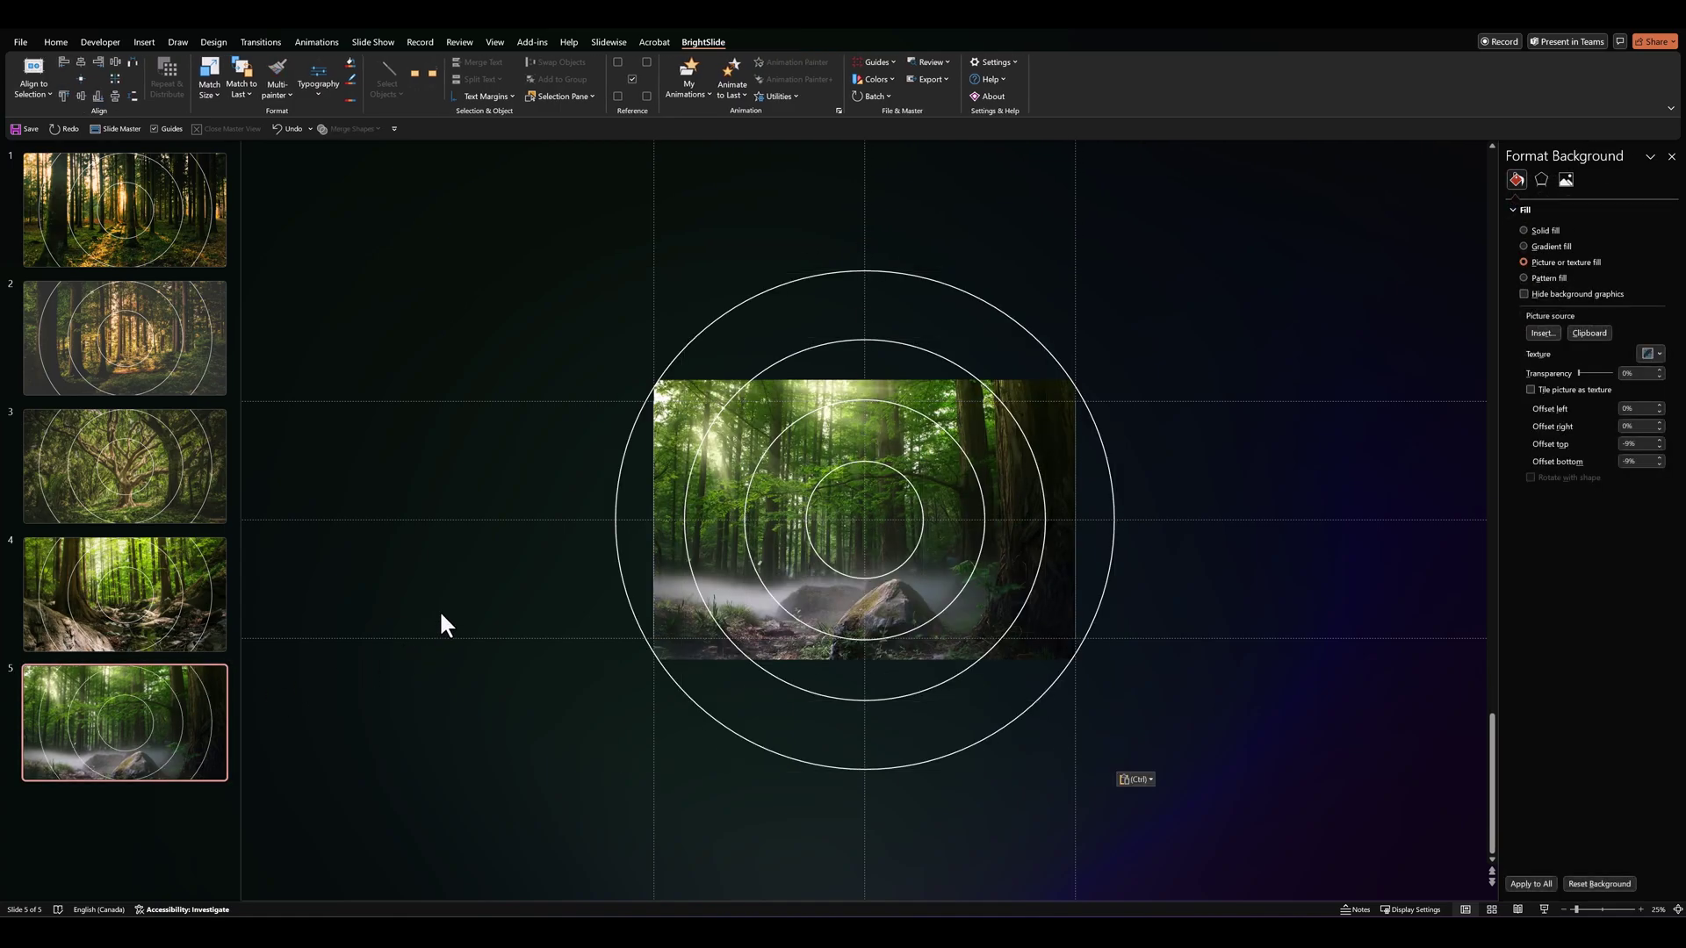
# - Rotate the innermost and outer circles on slide 1
pyautogui.click(119, 171)
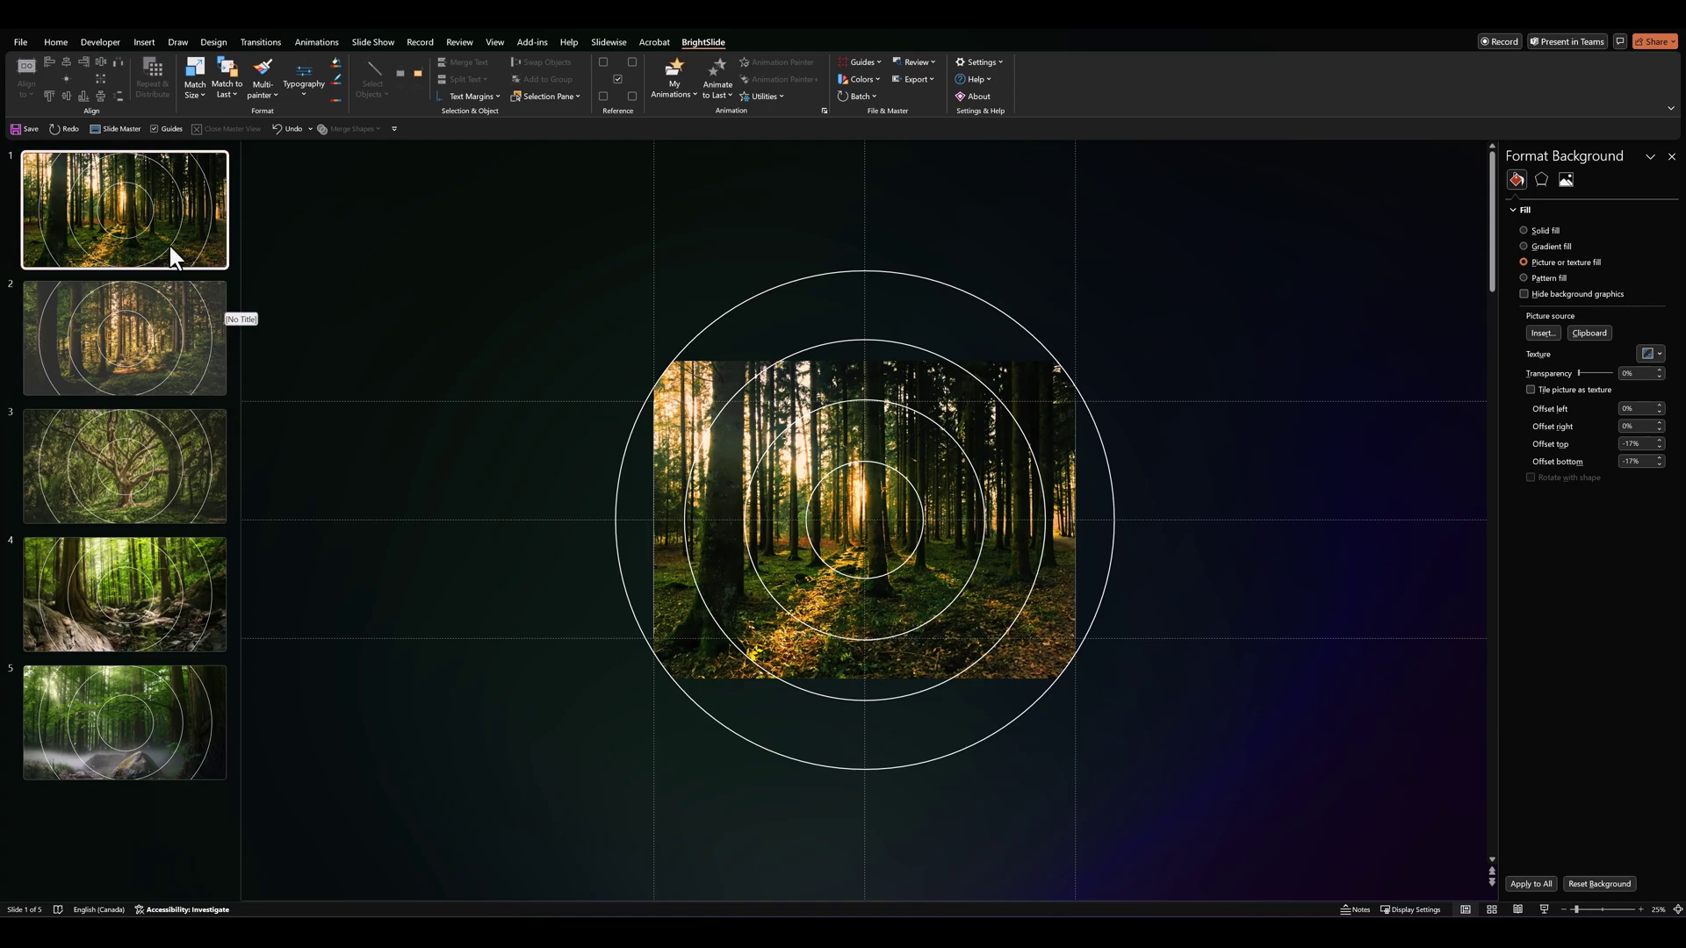
pyautogui.click(810, 503)
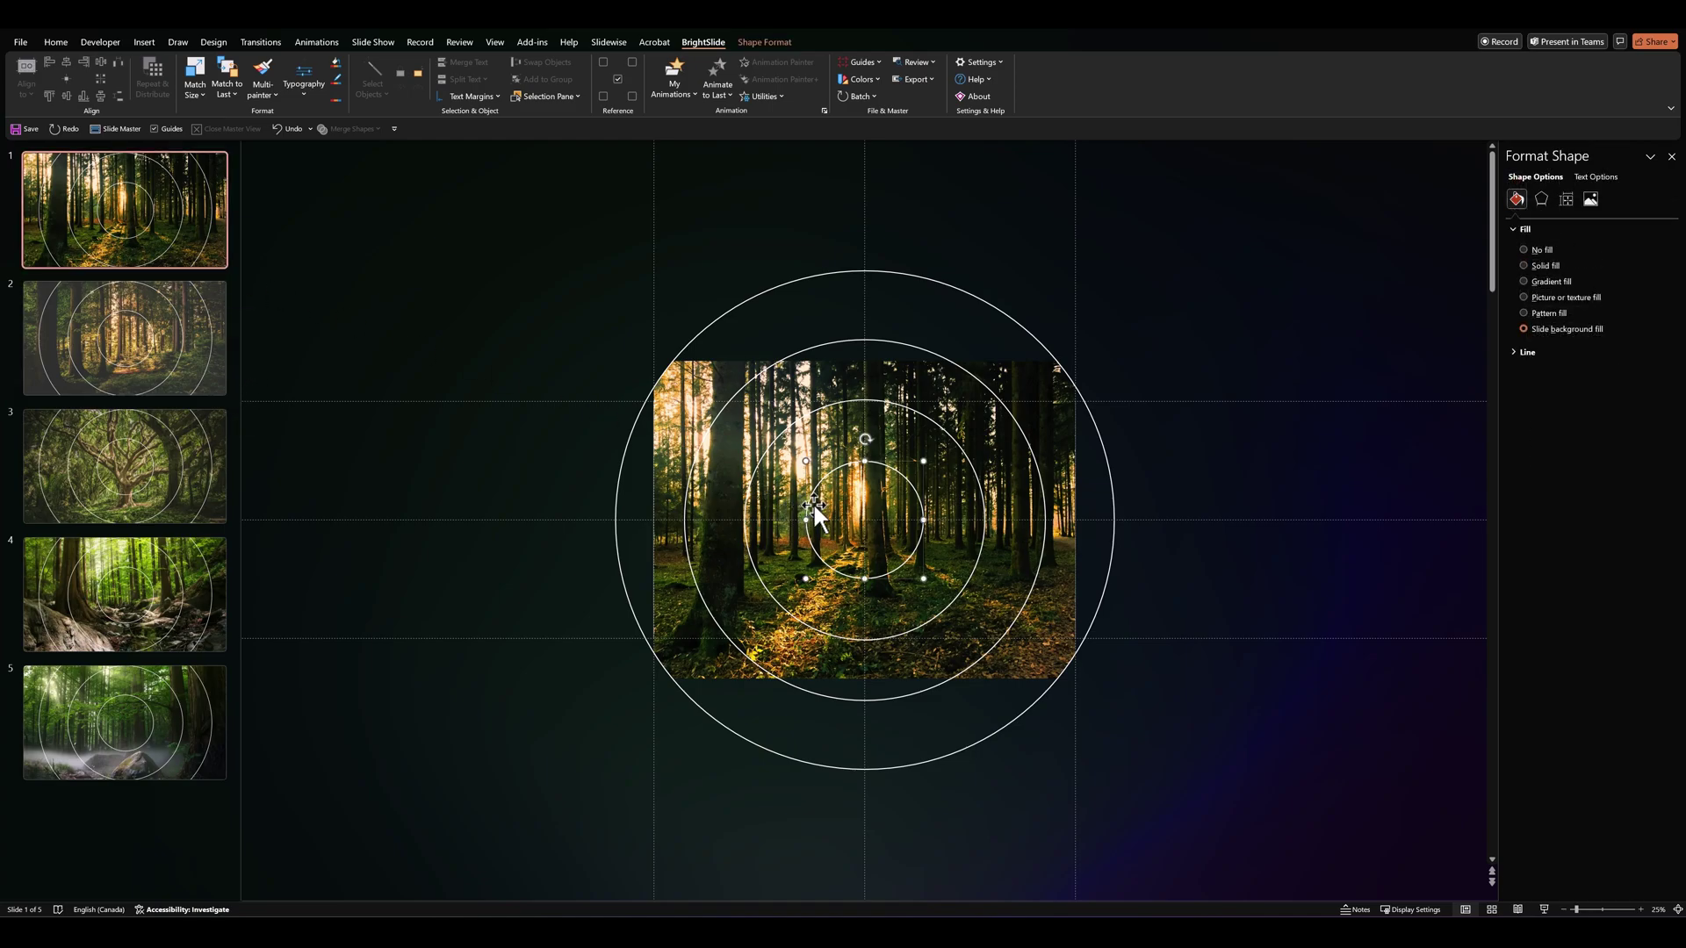
pyautogui.moveTo(867, 441); pyautogui.dragTo(795, 385)
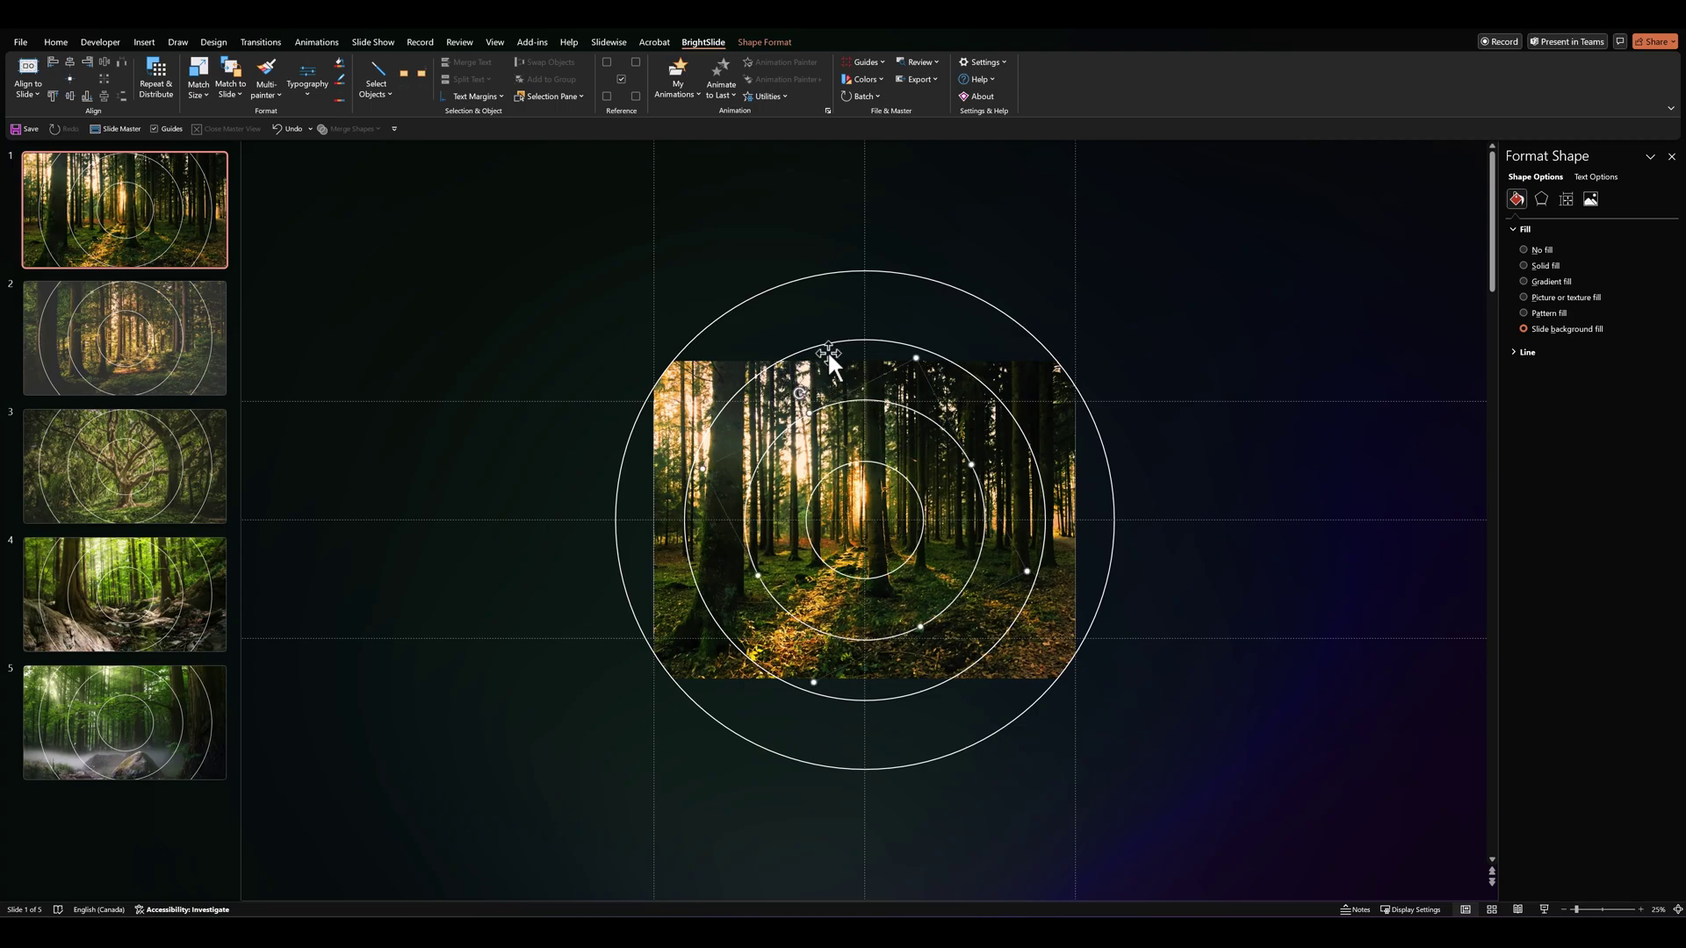
pyautogui.click(830, 339)
pyautogui.hotkey('ctrl', 'z')
pyautogui.hotkey('ctrl', 'z')
pyautogui.hotkey('ctrl', 'z')
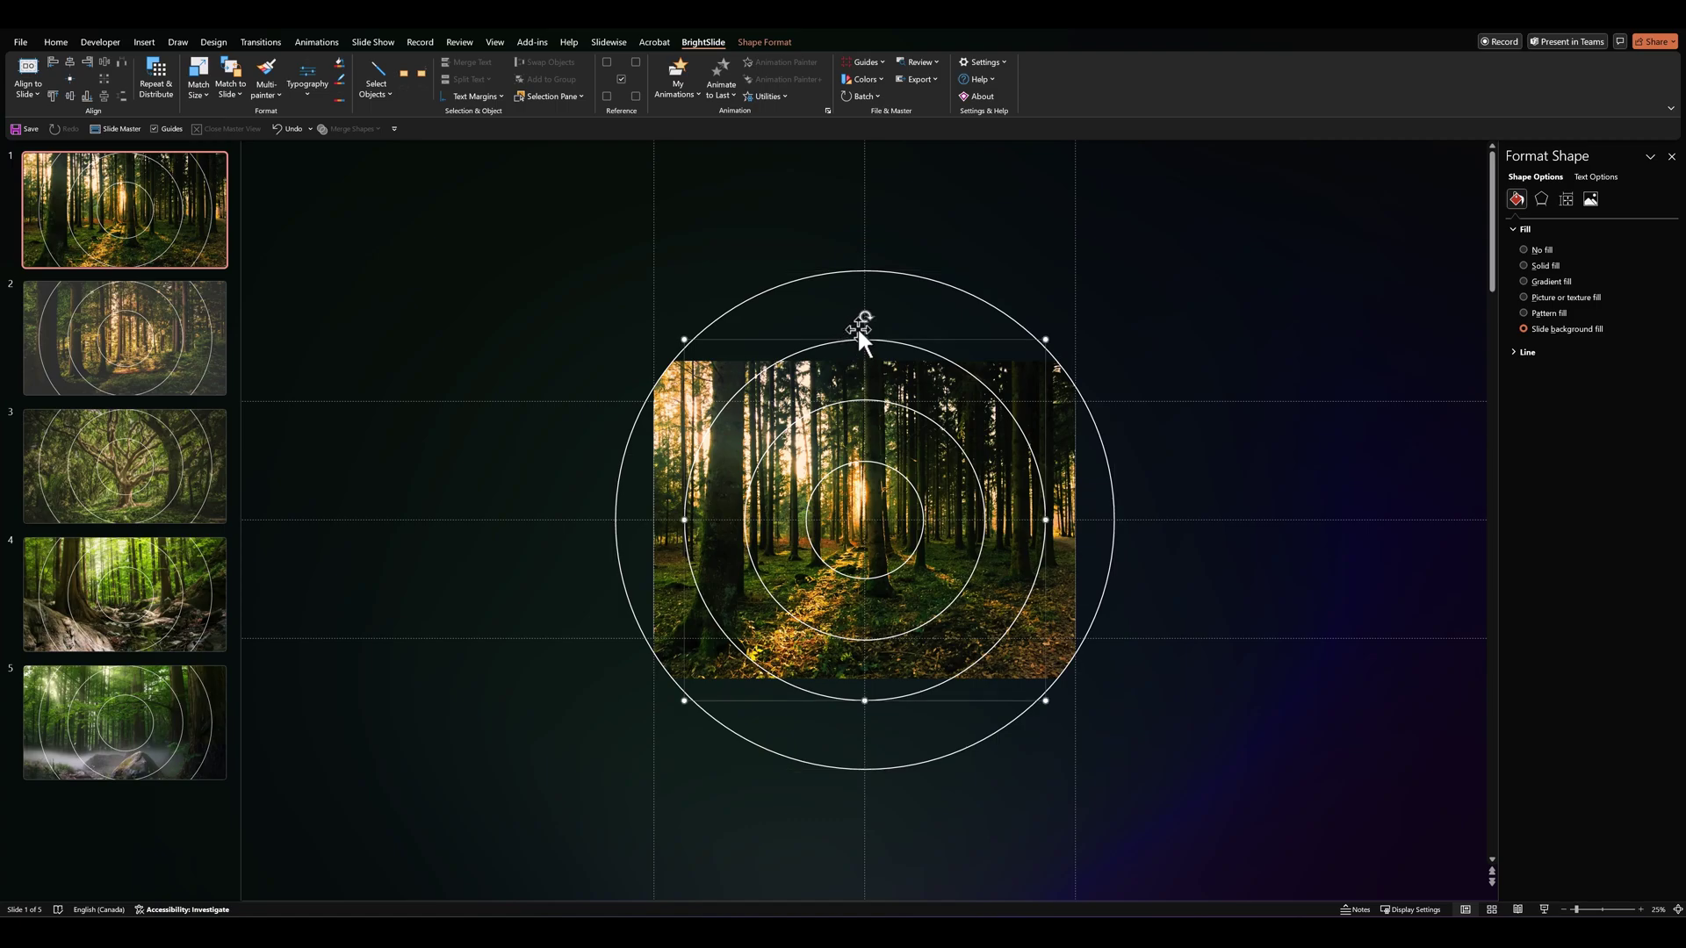
pyautogui.hotkey('ctrl', 'y')
pyautogui.hotkey('ctrl', 'y')
pyautogui.hotkey('ctrl', 'y')
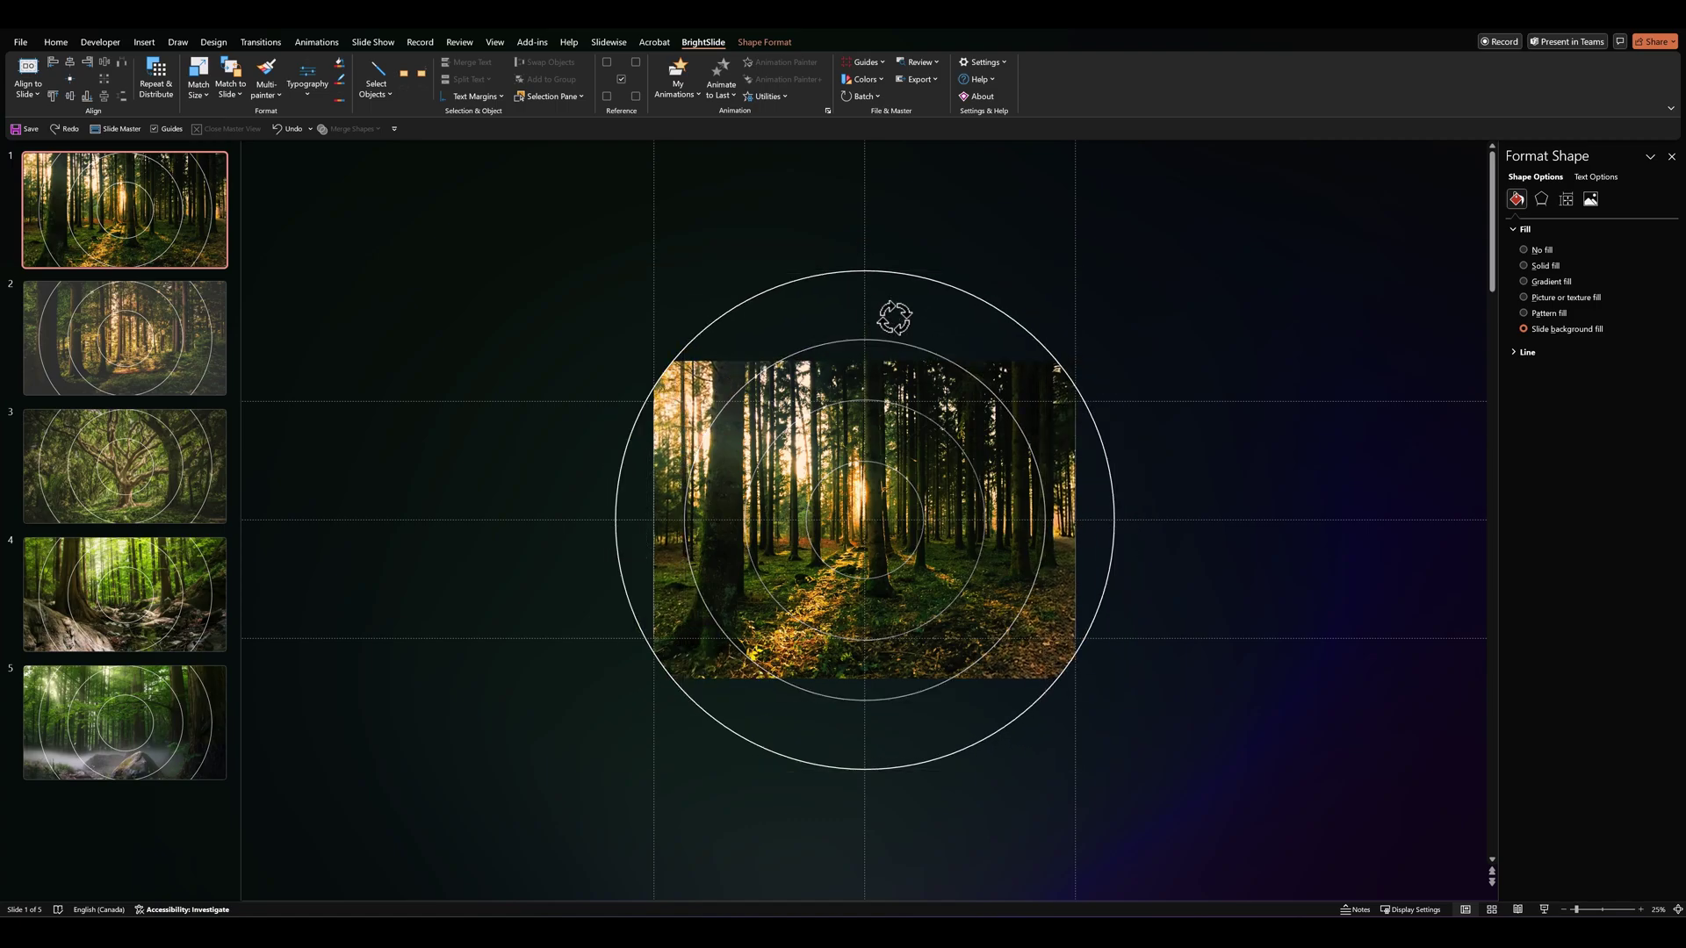
pyautogui.moveTo(863, 247); pyautogui.dragTo(669, 251)
# - Rotate the middle and outer circles on slide 2
pyautogui.click(153, 323)
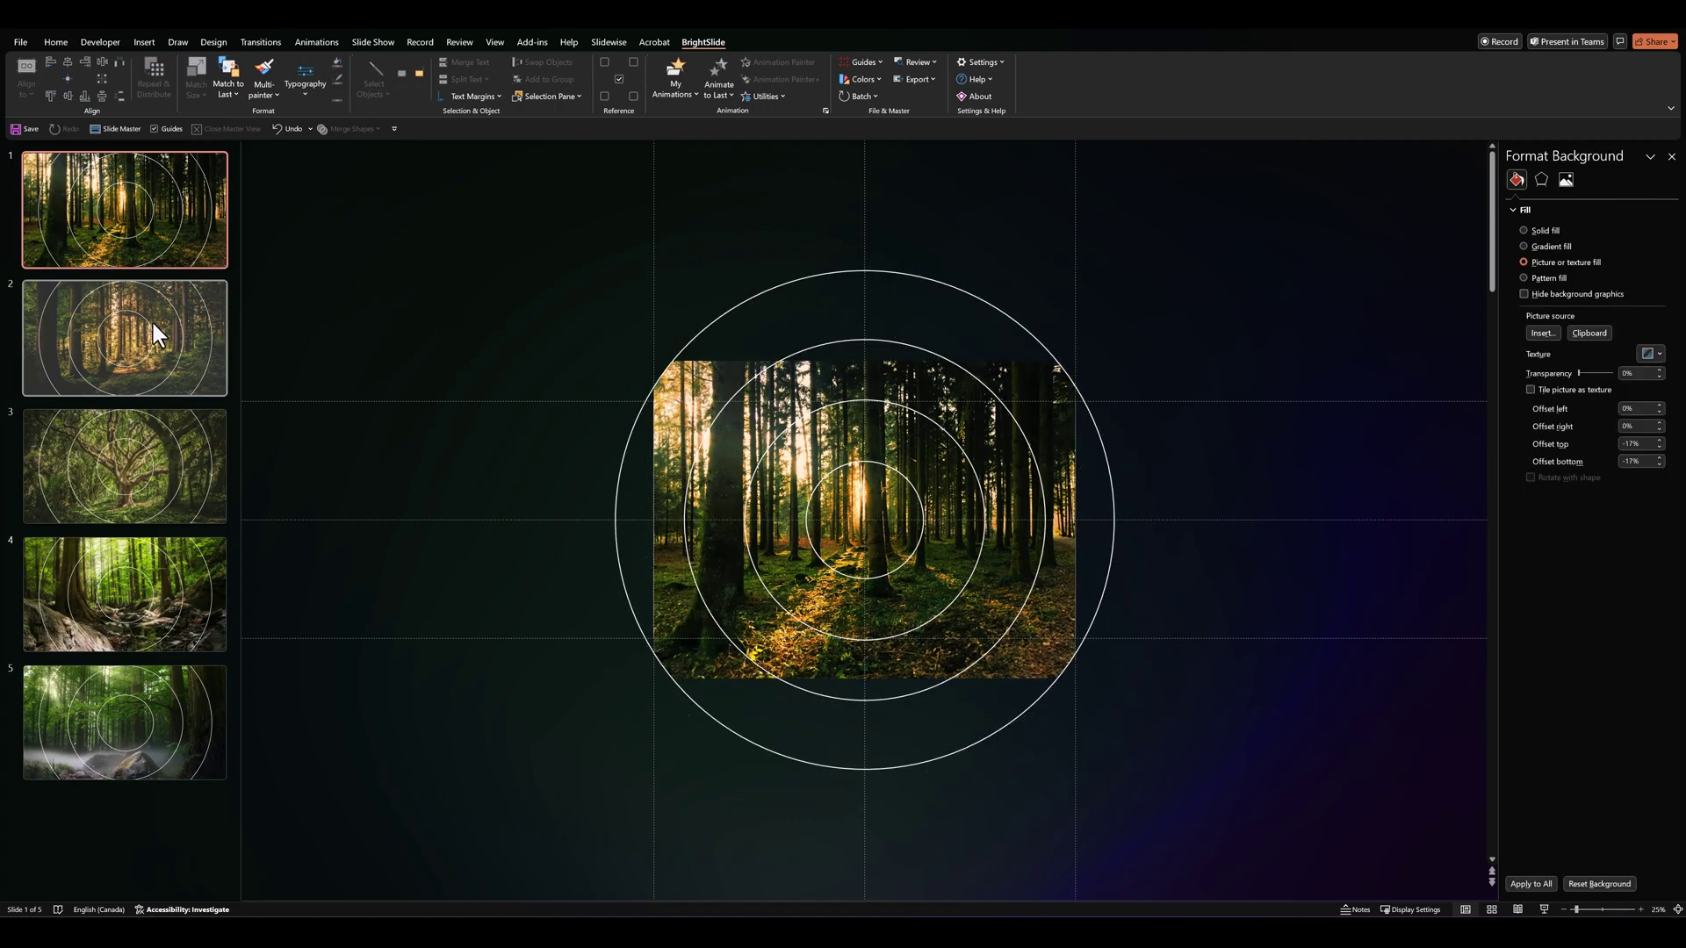
pyautogui.click(834, 497)
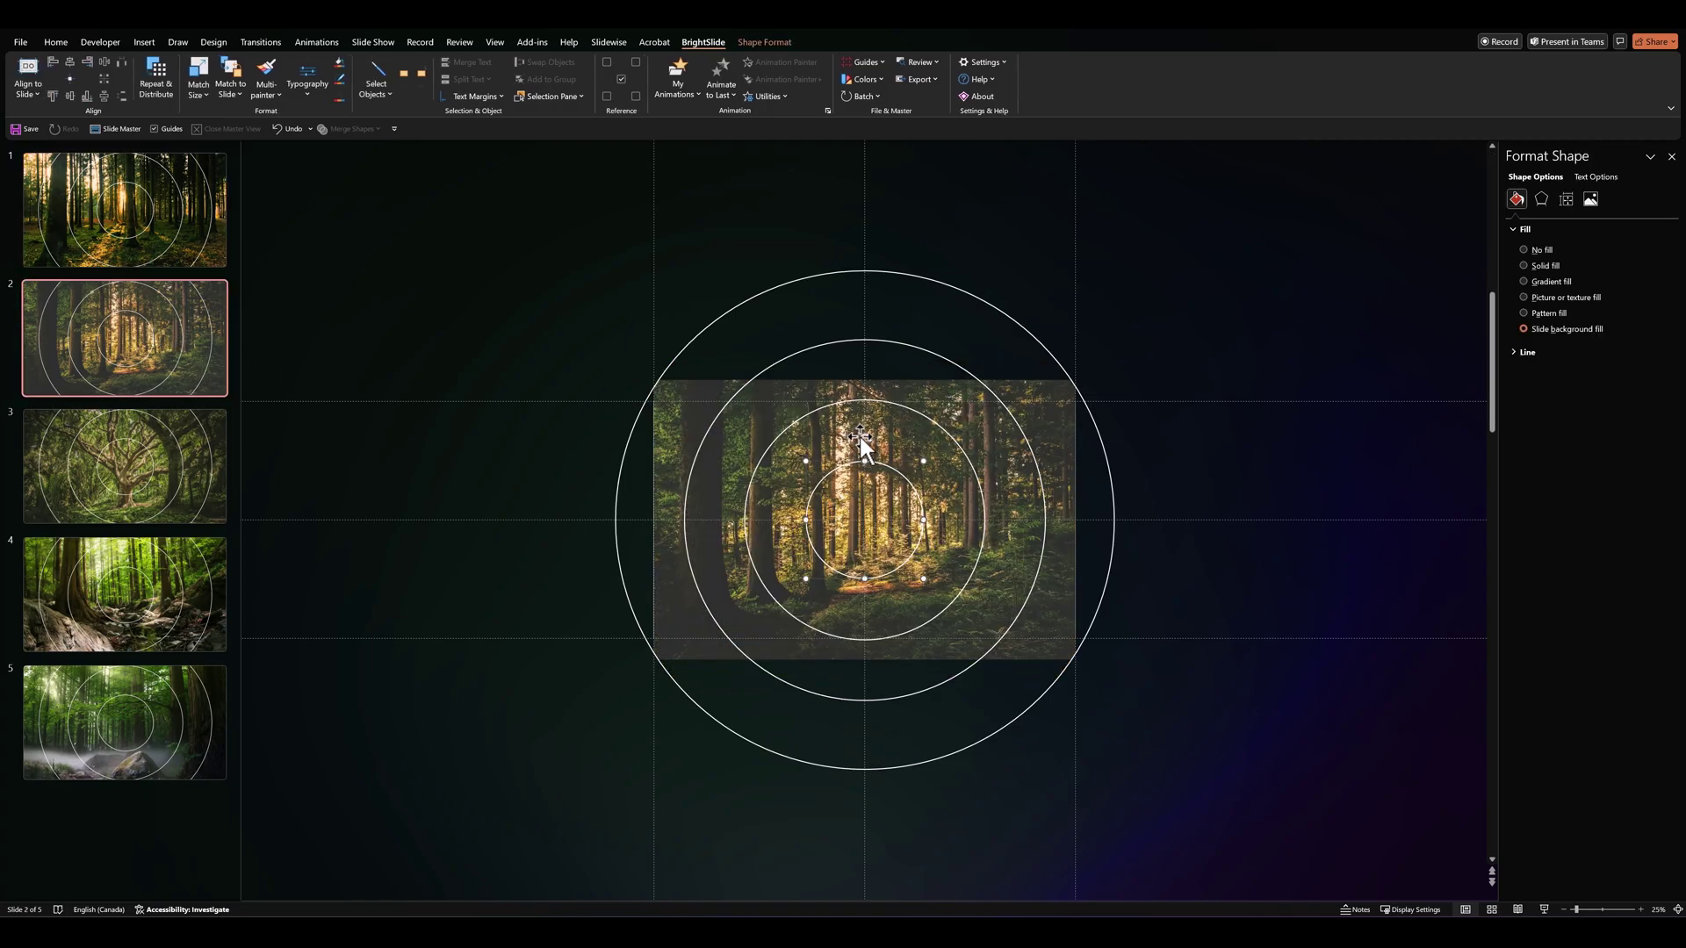
pyautogui.click(808, 408)
pyautogui.moveTo(864, 321); pyautogui.dragTo(798, 294)
pyautogui.click(839, 281)
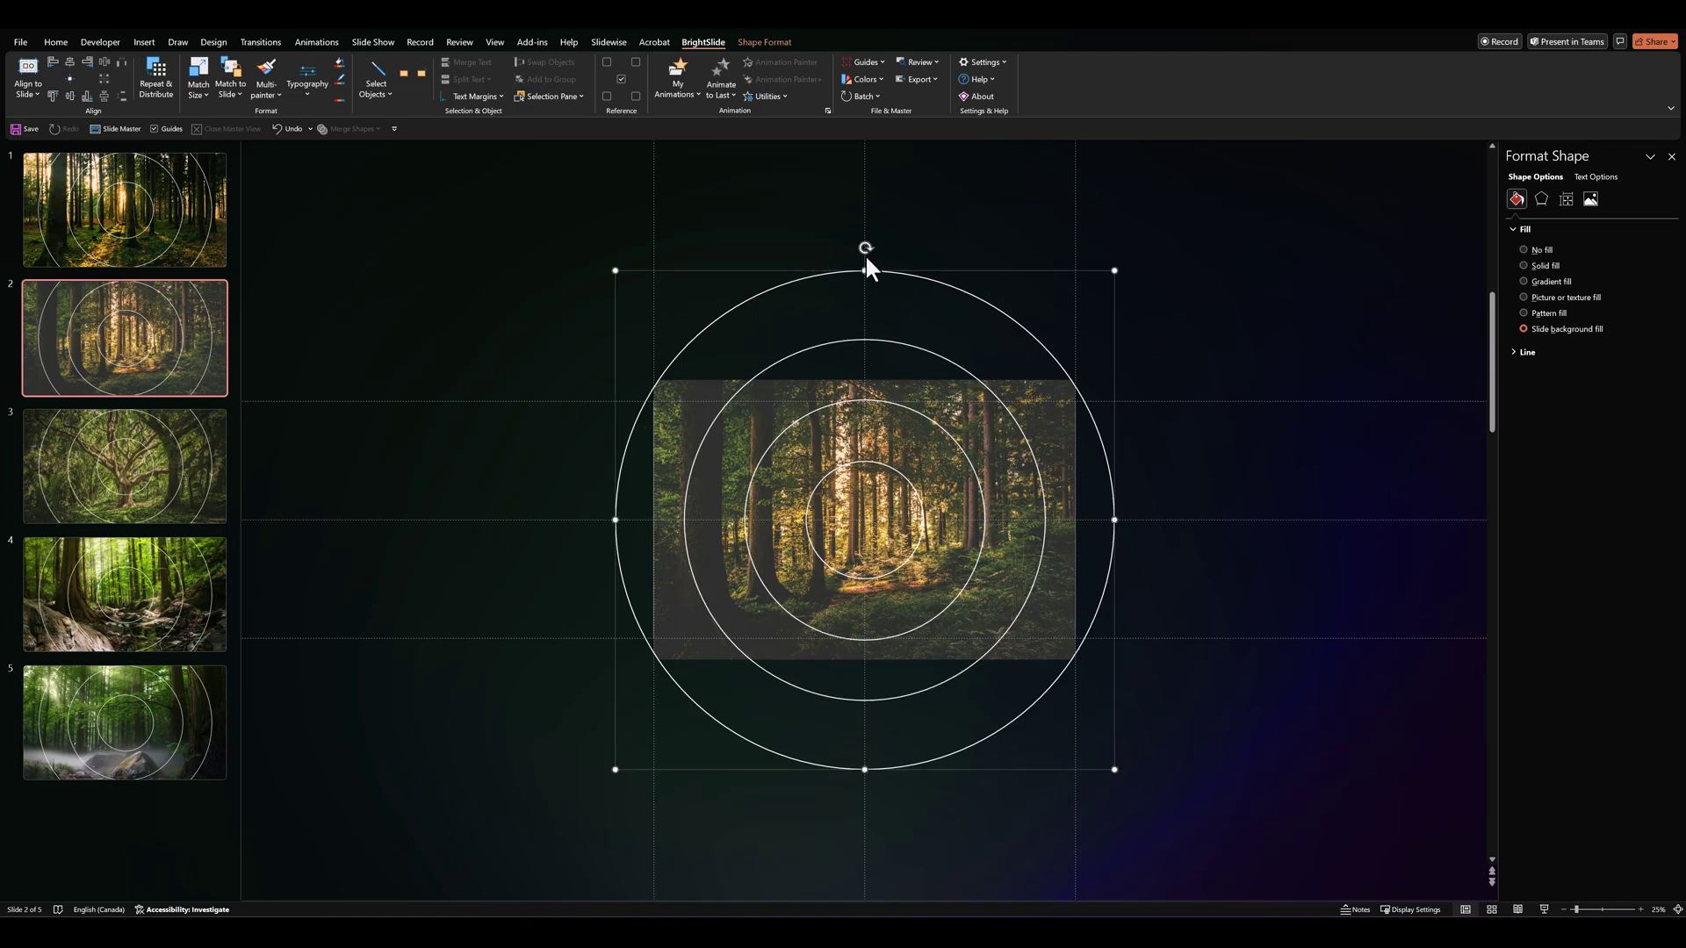
pyautogui.moveTo(866, 248); pyautogui.dragTo(1001, 271)
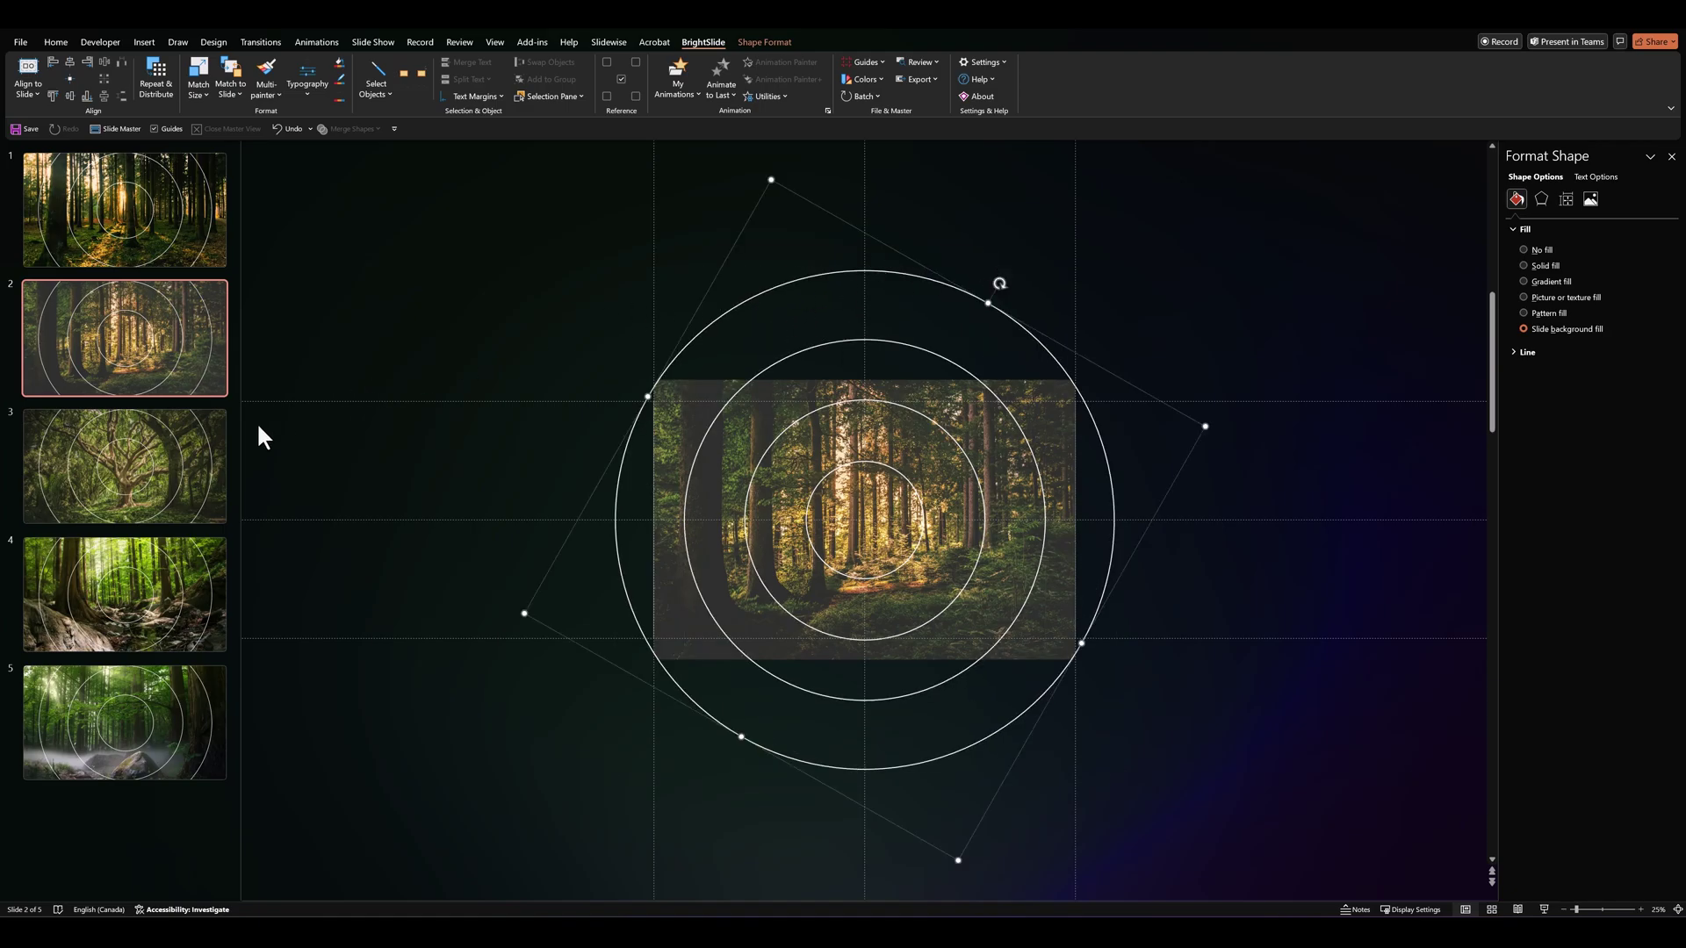
# - Rotate the inner and outer circles on slide 3
pyautogui.click(188, 450)
pyautogui.click(832, 518)
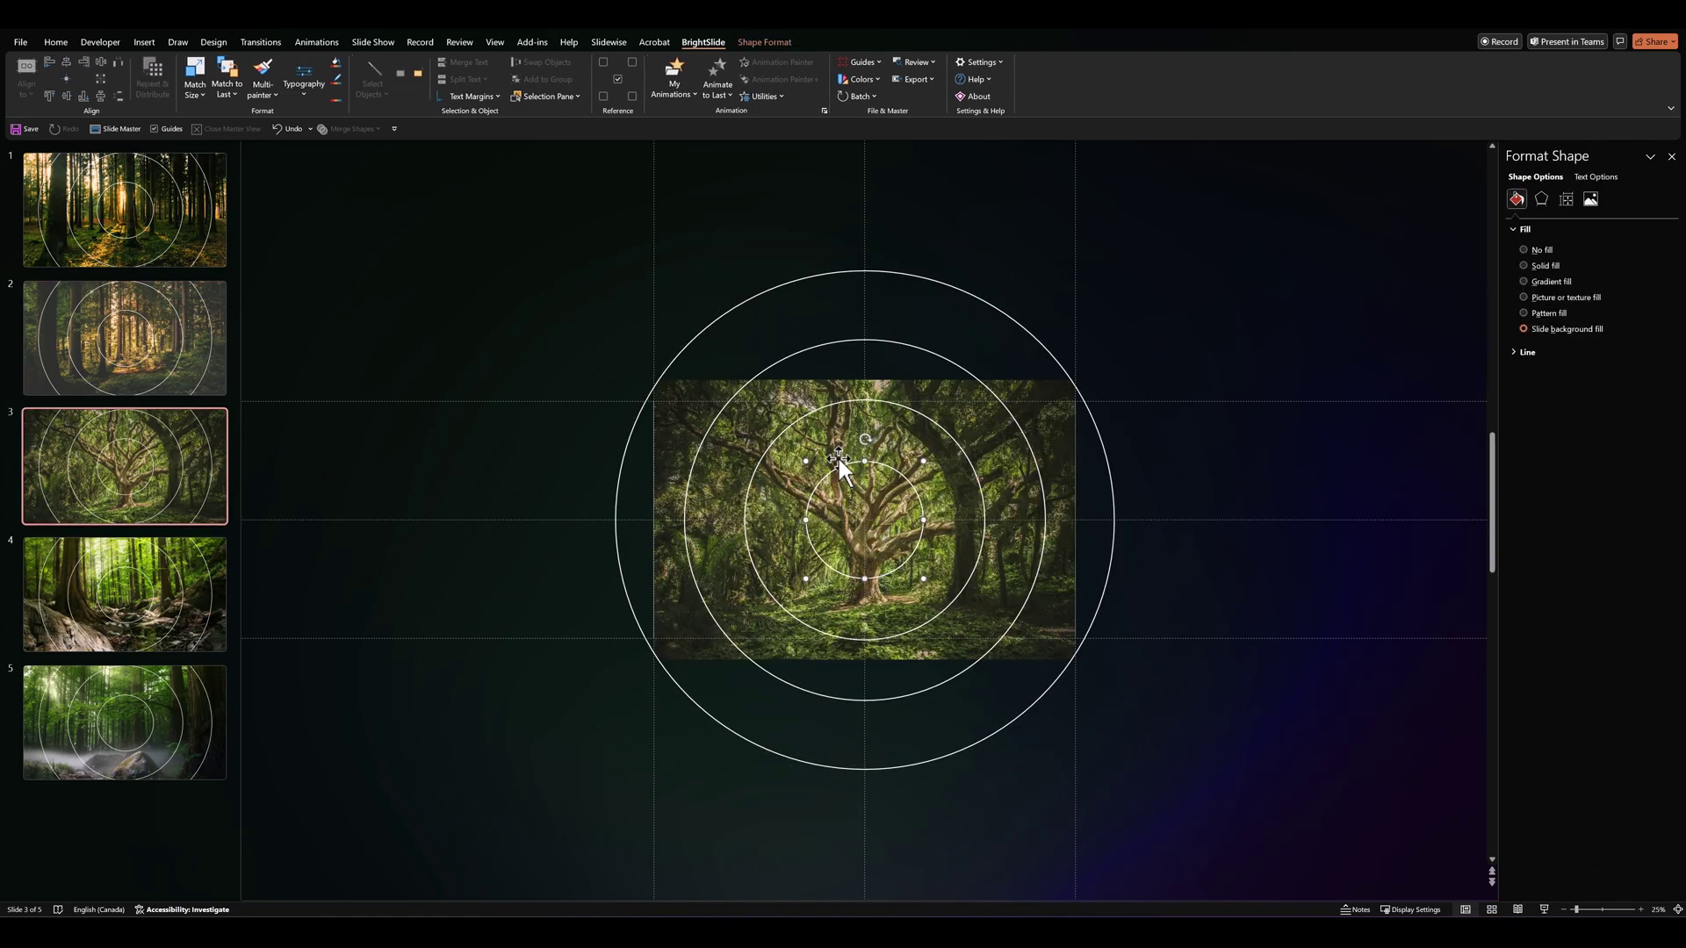
pyautogui.moveTo(862, 438); pyautogui.dragTo(799, 443)
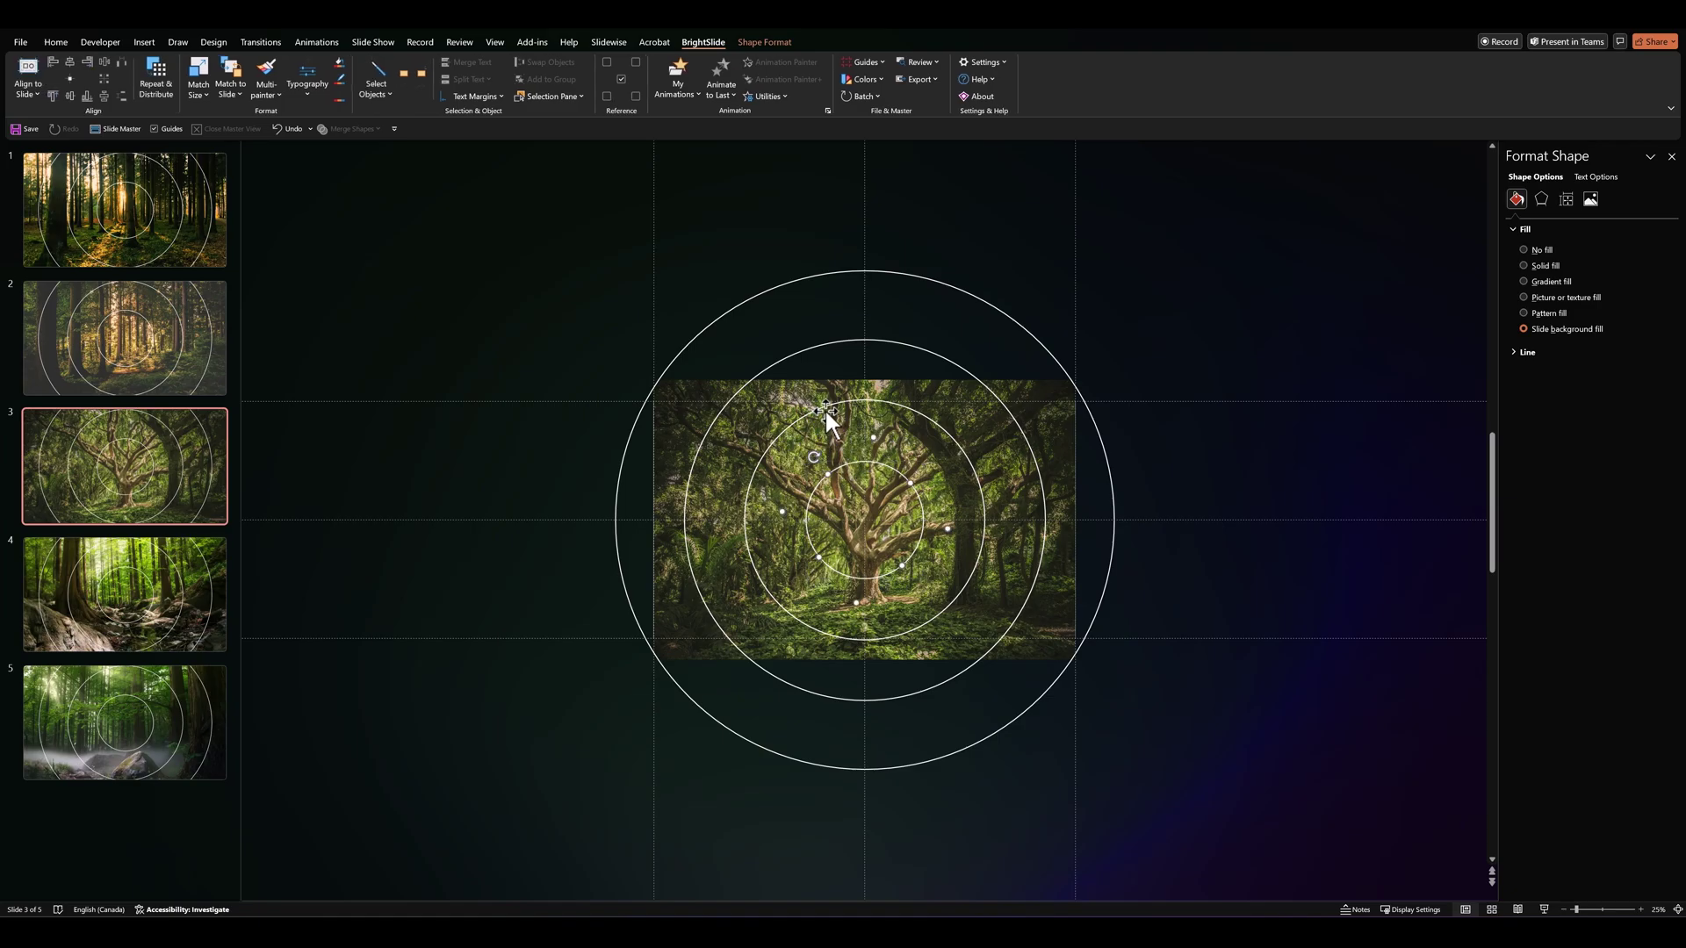
pyautogui.click(825, 406)
pyautogui.click(894, 340)
pyautogui.moveTo(865, 248); pyautogui.dragTo(997, 282)
# - Rotate the outer circle on slide 4, then select the second-largest ring on slide 5
pyautogui.click(215, 558)
pyautogui.click(855, 483)
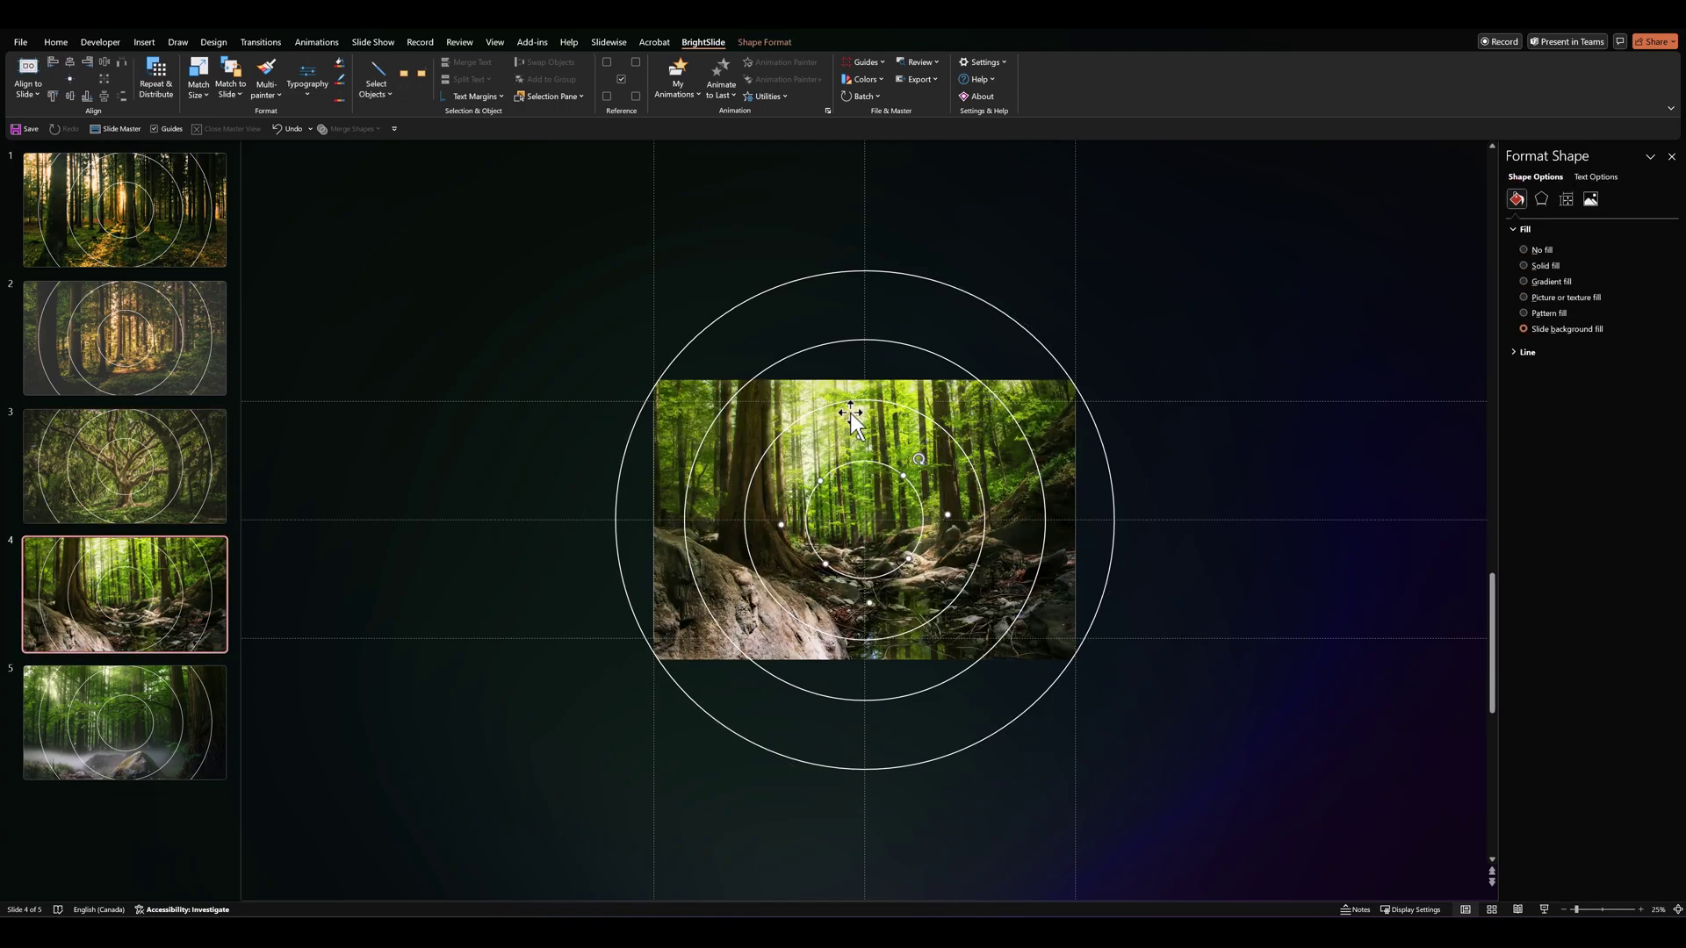
pyautogui.click(916, 345)
pyautogui.moveTo(865, 248)
pyautogui.mouseDown()
pyautogui.moveTo(790, 317)
pyautogui.moveTo(865, 248)
pyautogui.mouseUp()
pyautogui.click(595, 255)
pyautogui.scroll(-2, 256, 672)
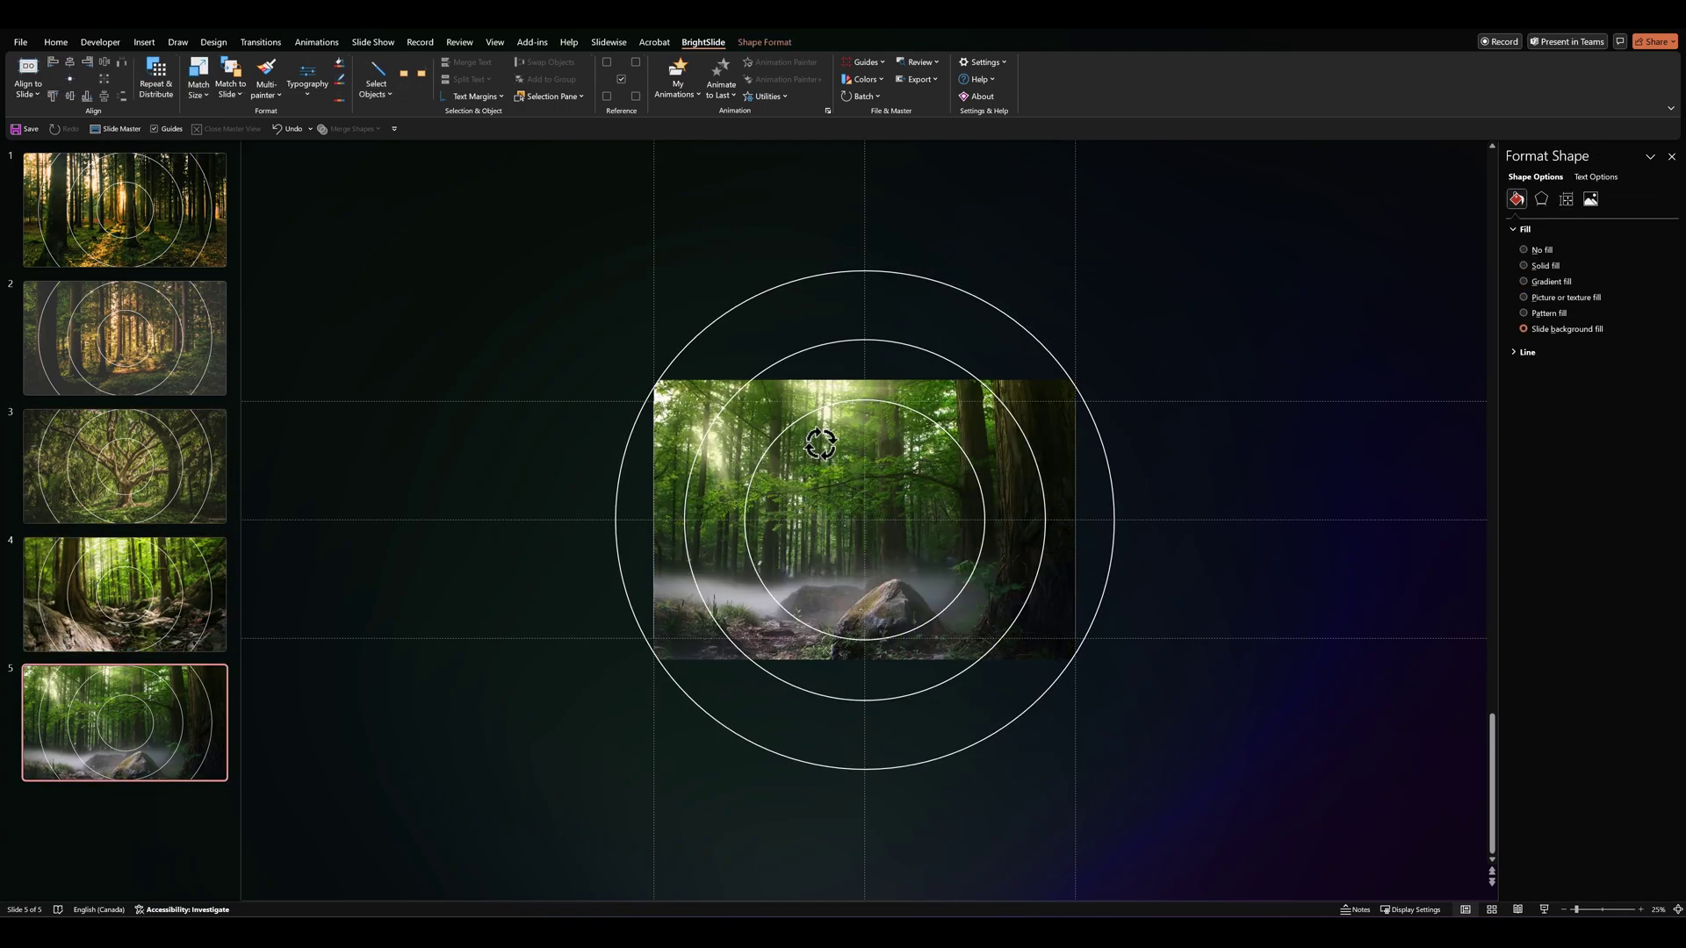
pyautogui.click(865, 340)
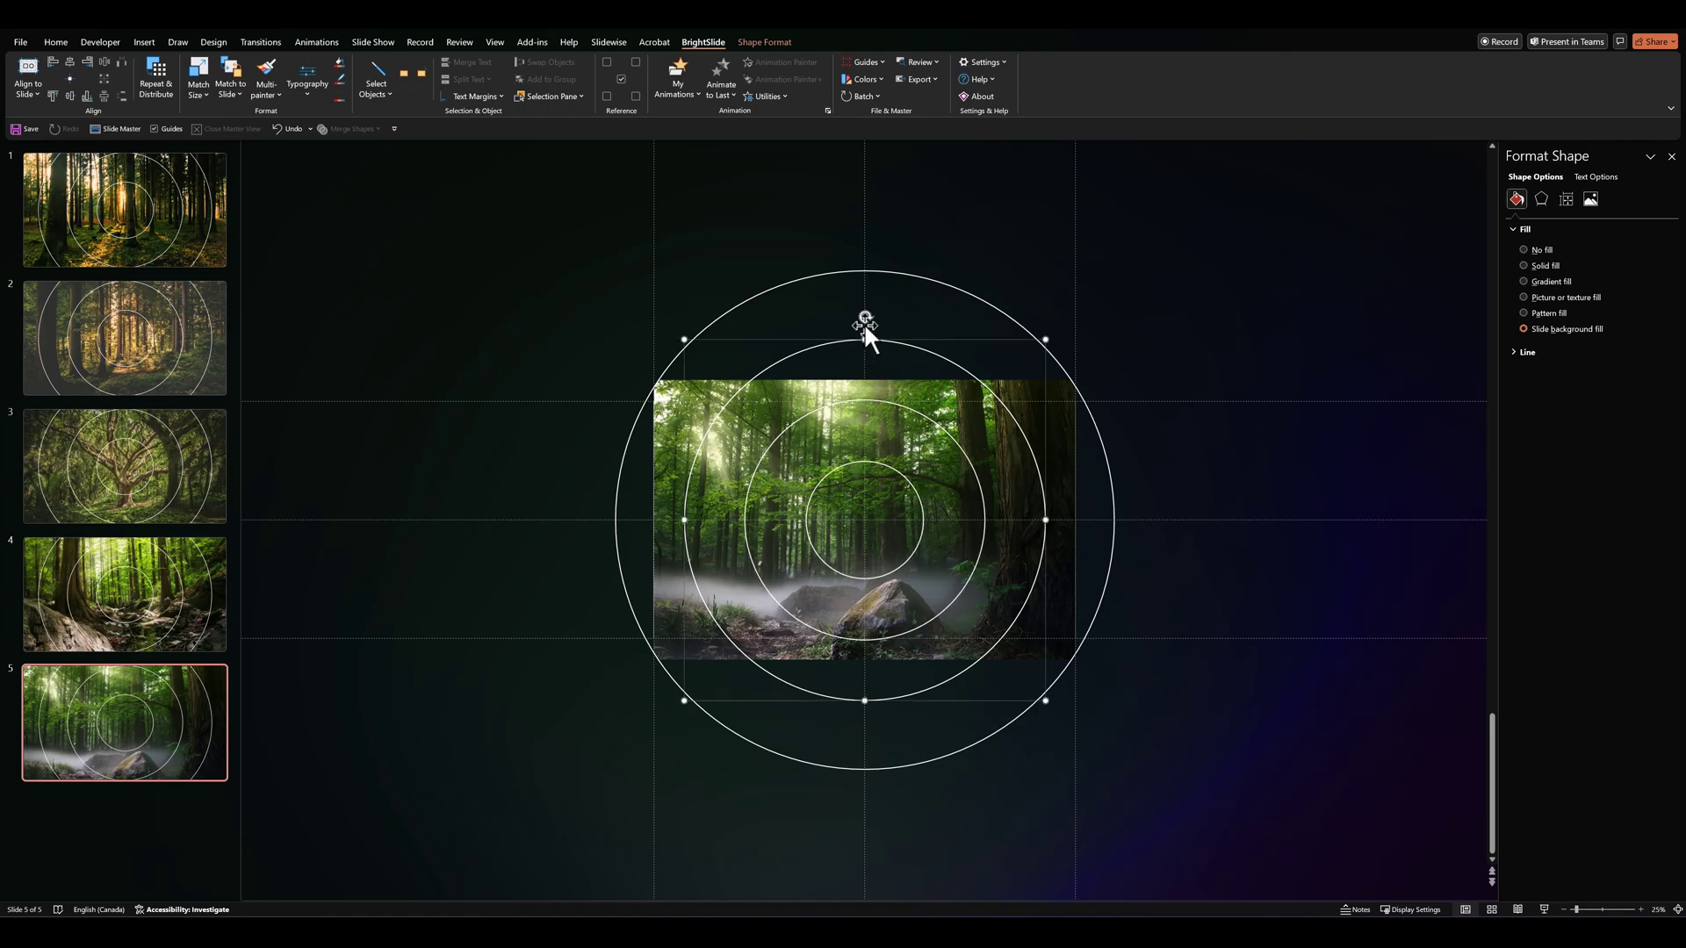
pyautogui.click(1024, 302)
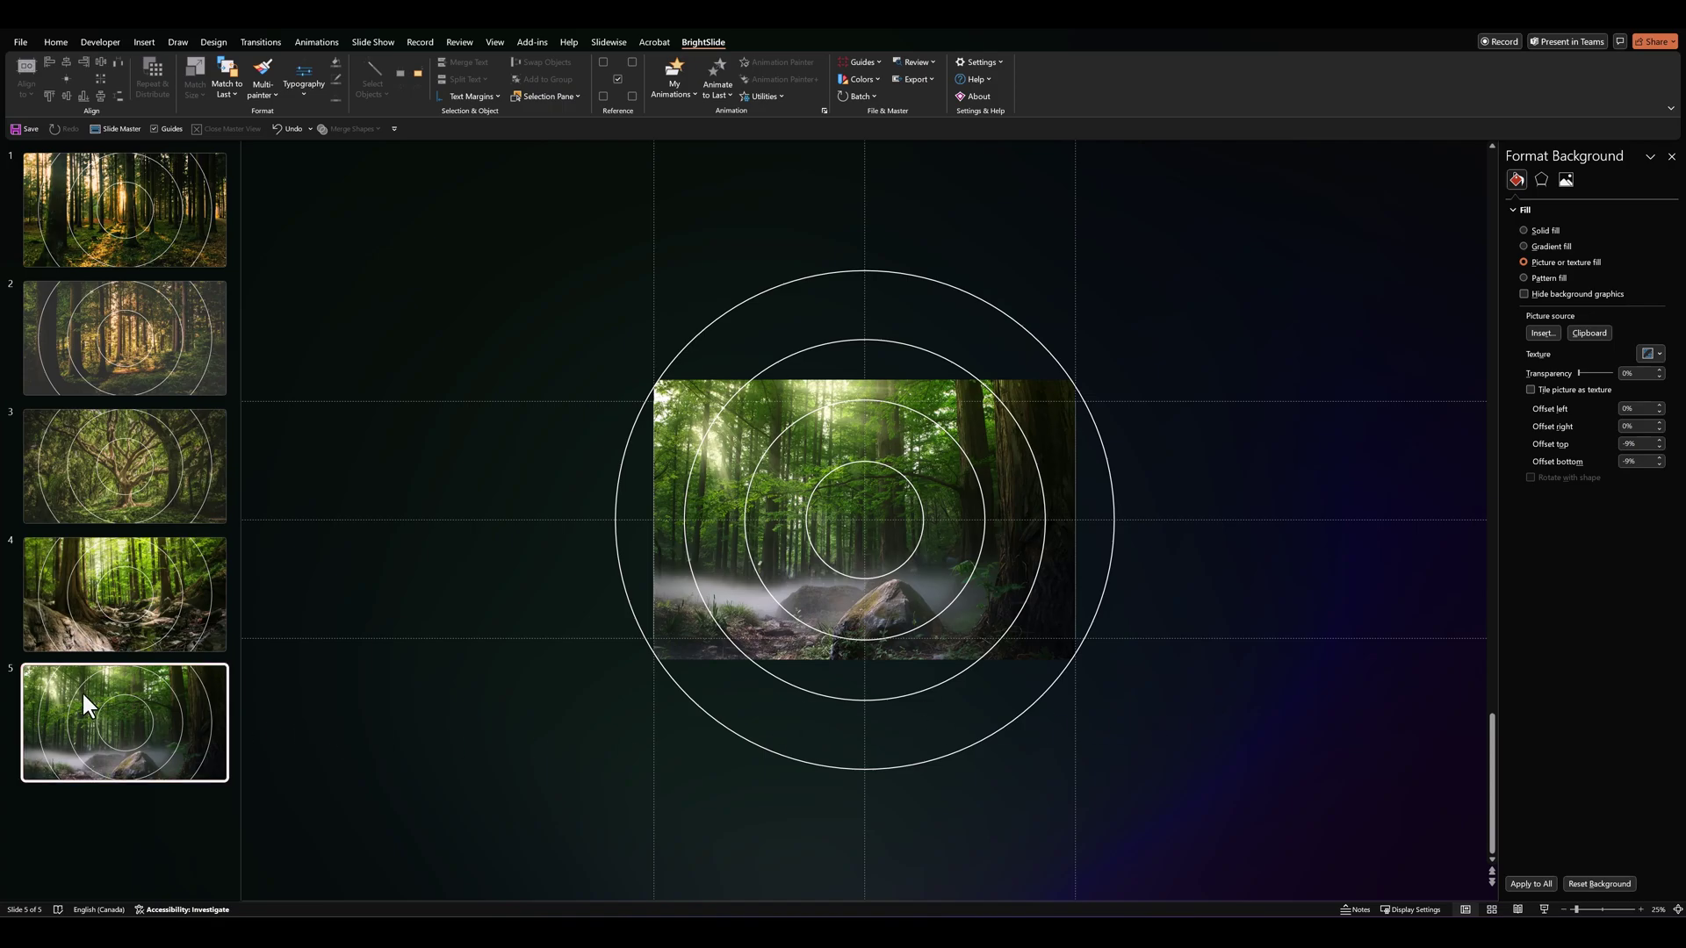
# - Apply the Morph transition to all five slides, then return to slide 1
pyautogui.hotkey('ctrl', 'a')
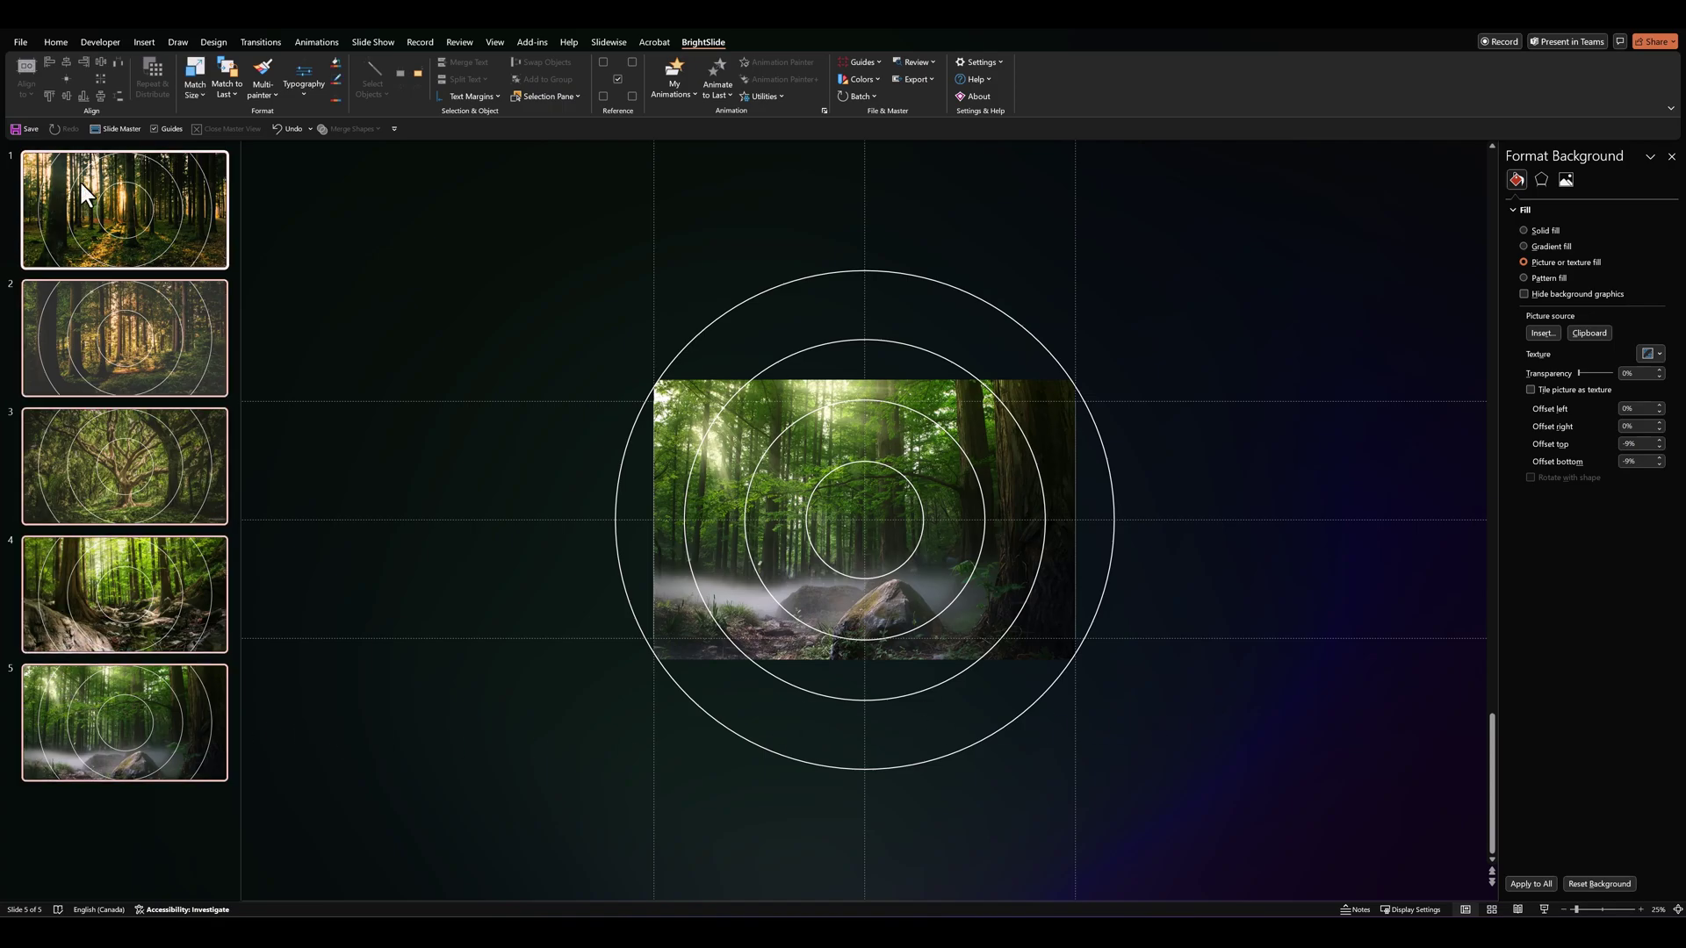
pyautogui.click(260, 42)
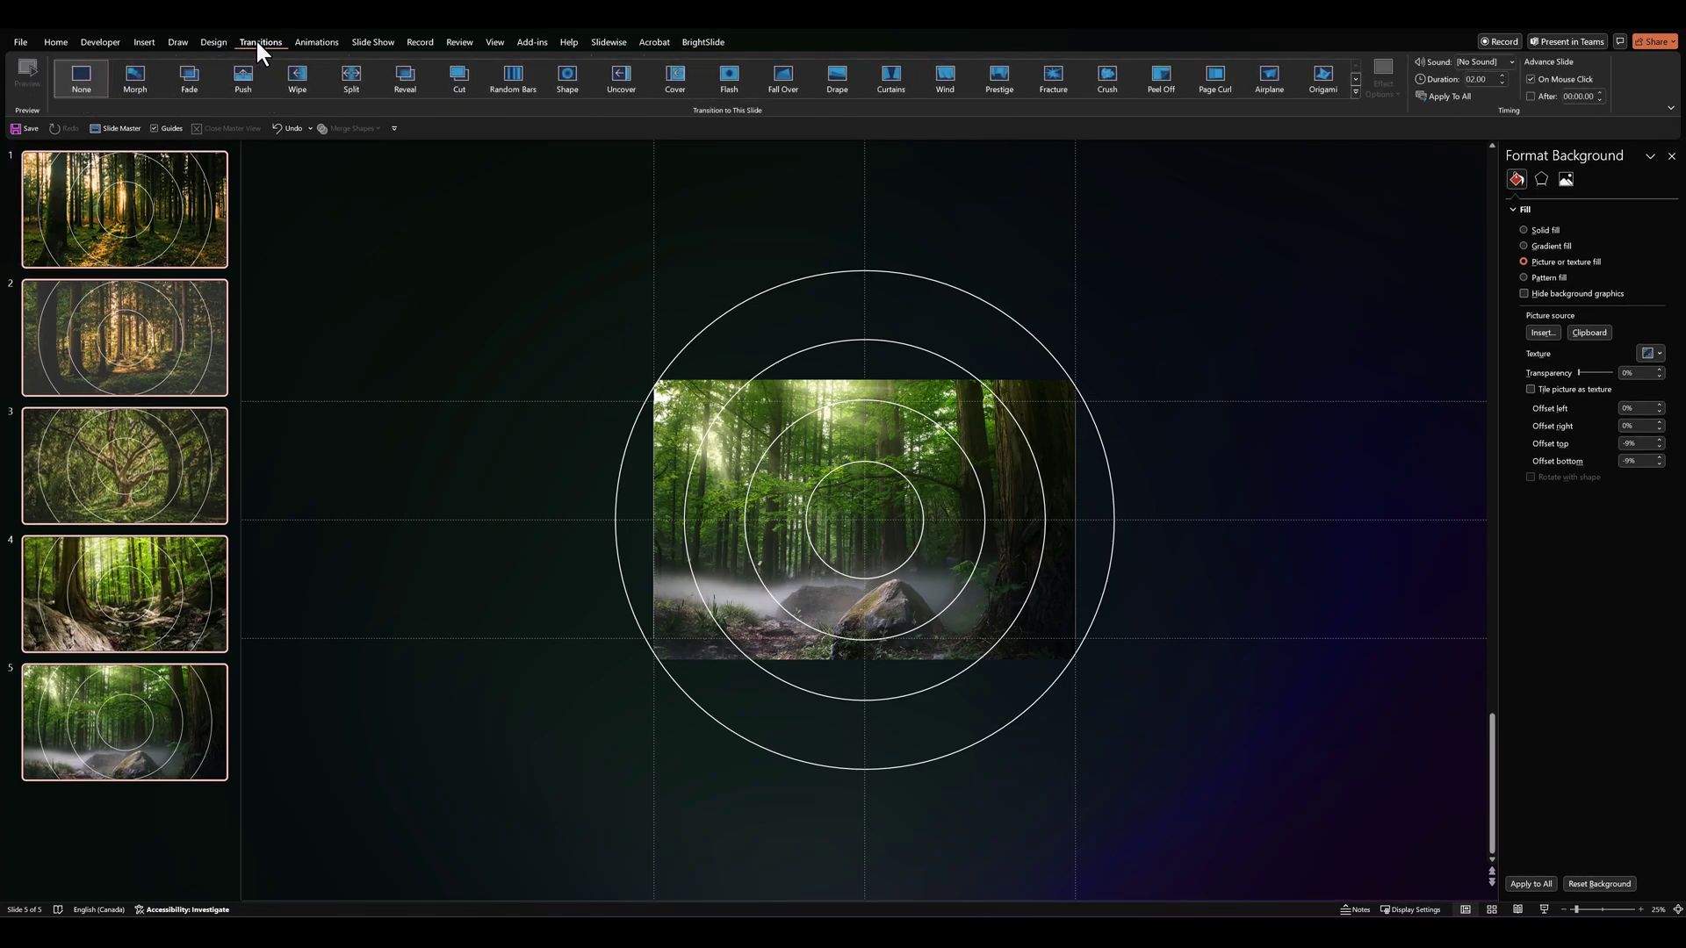
pyautogui.click(132, 76)
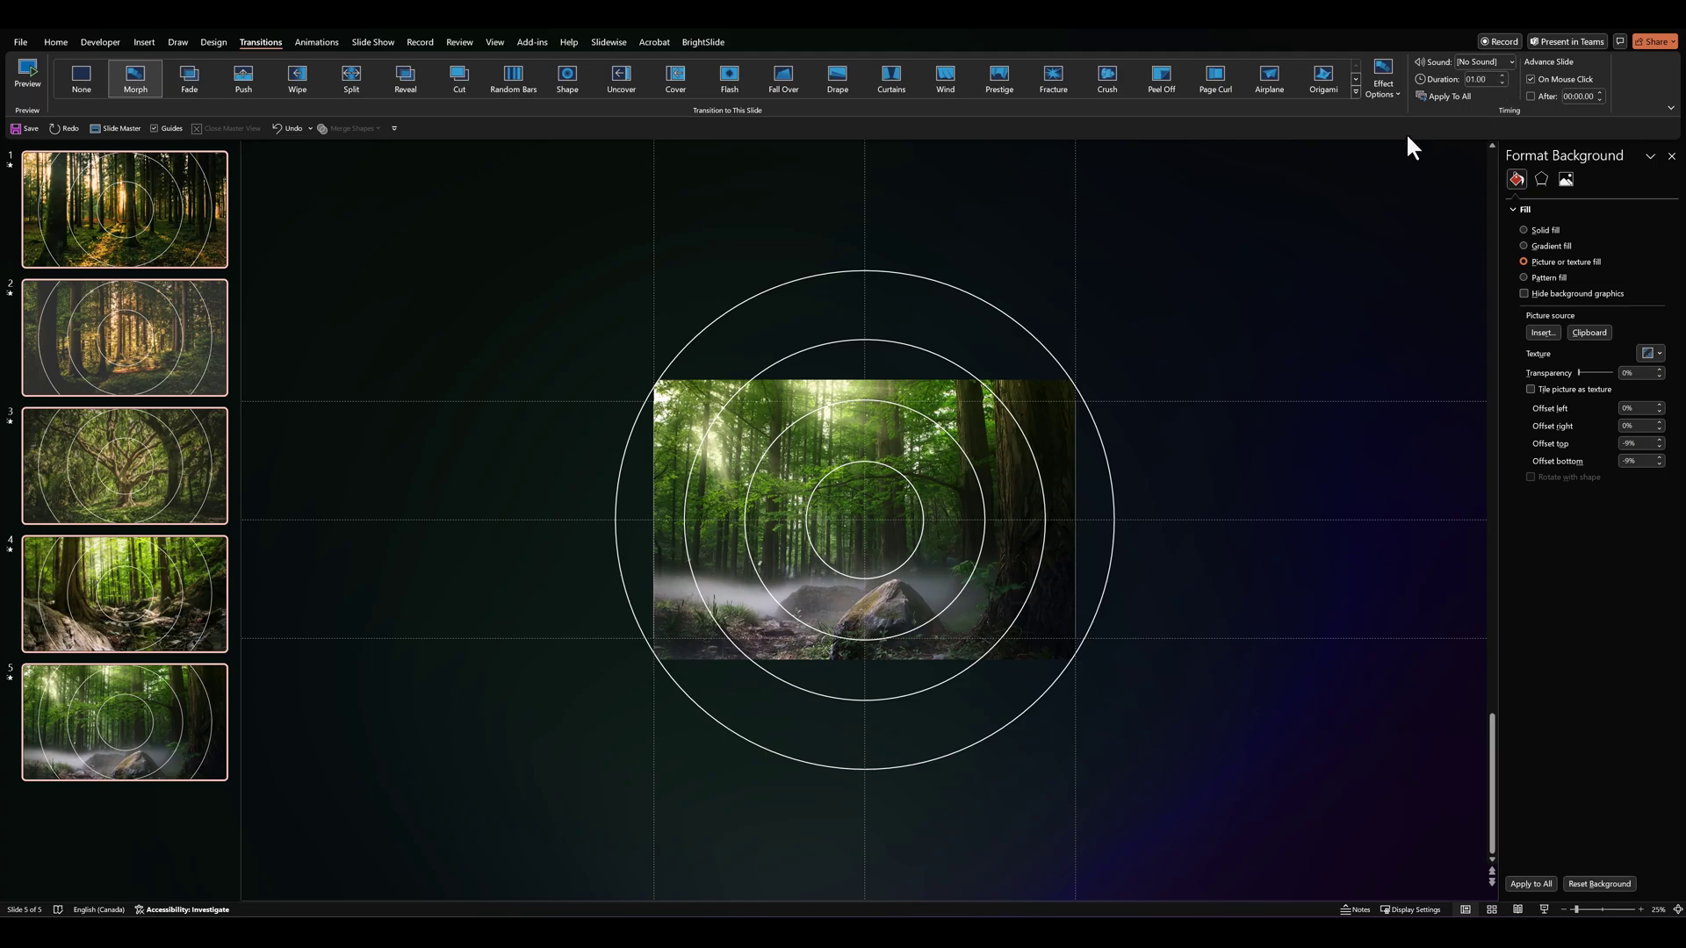
pyautogui.click(119, 203)
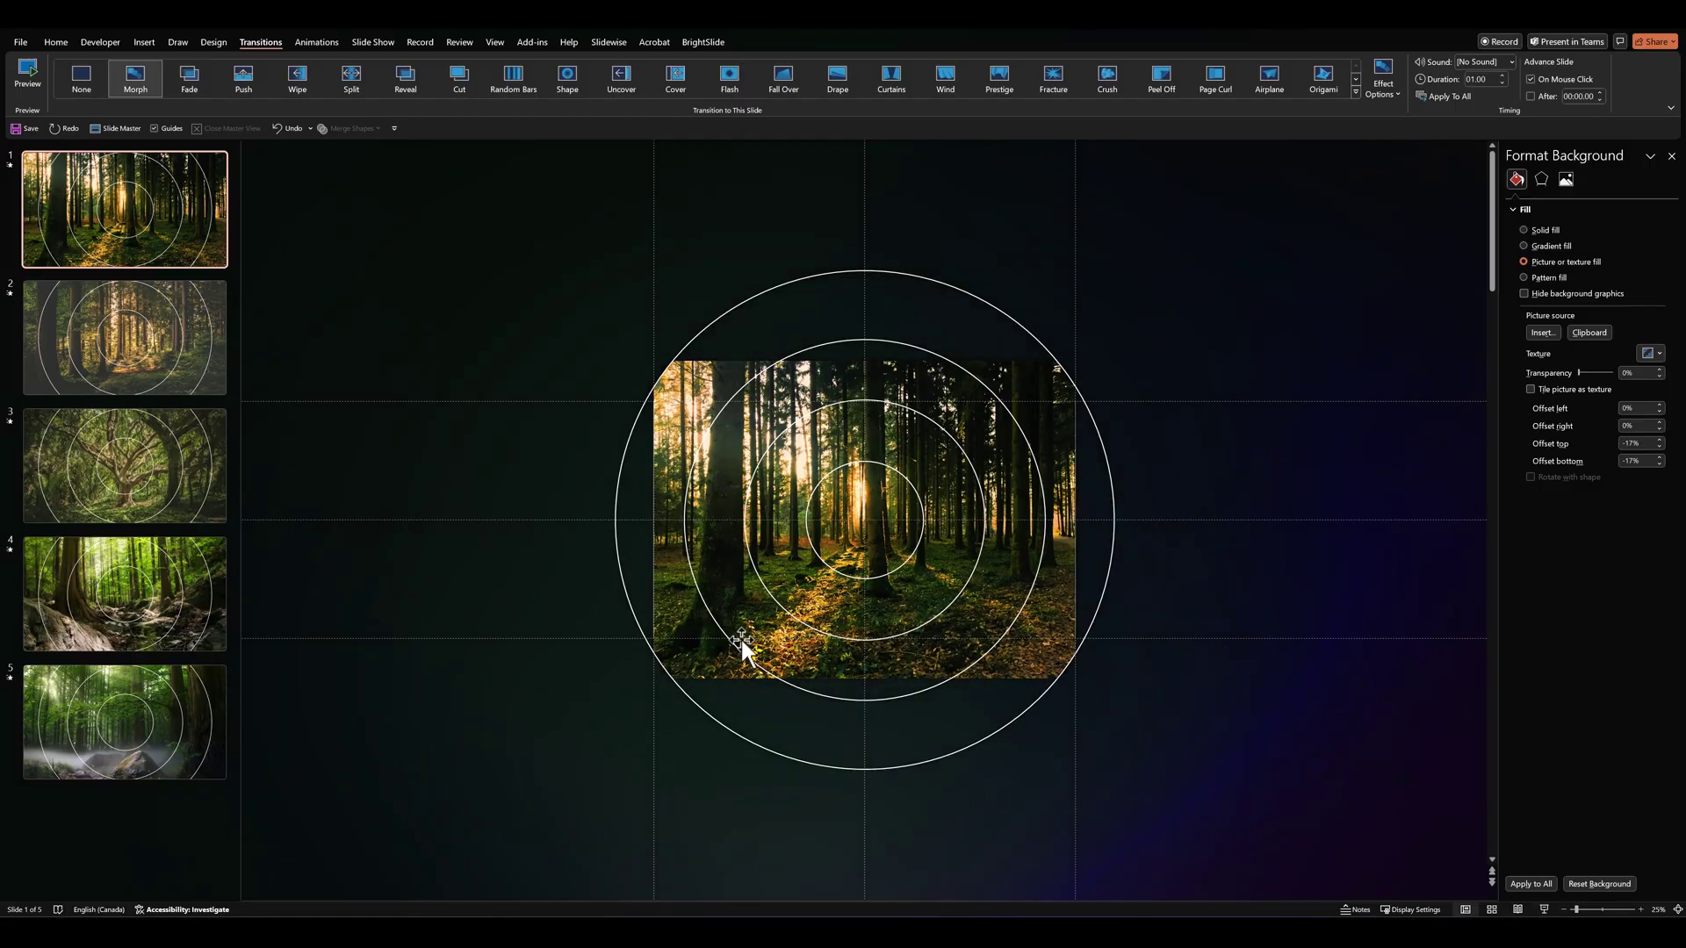
# - Place the ONE text box on slide 1 and select it
pyautogui.hotkey('ctrl', 'y')
pyautogui.hotkey('ctrl', 'z')
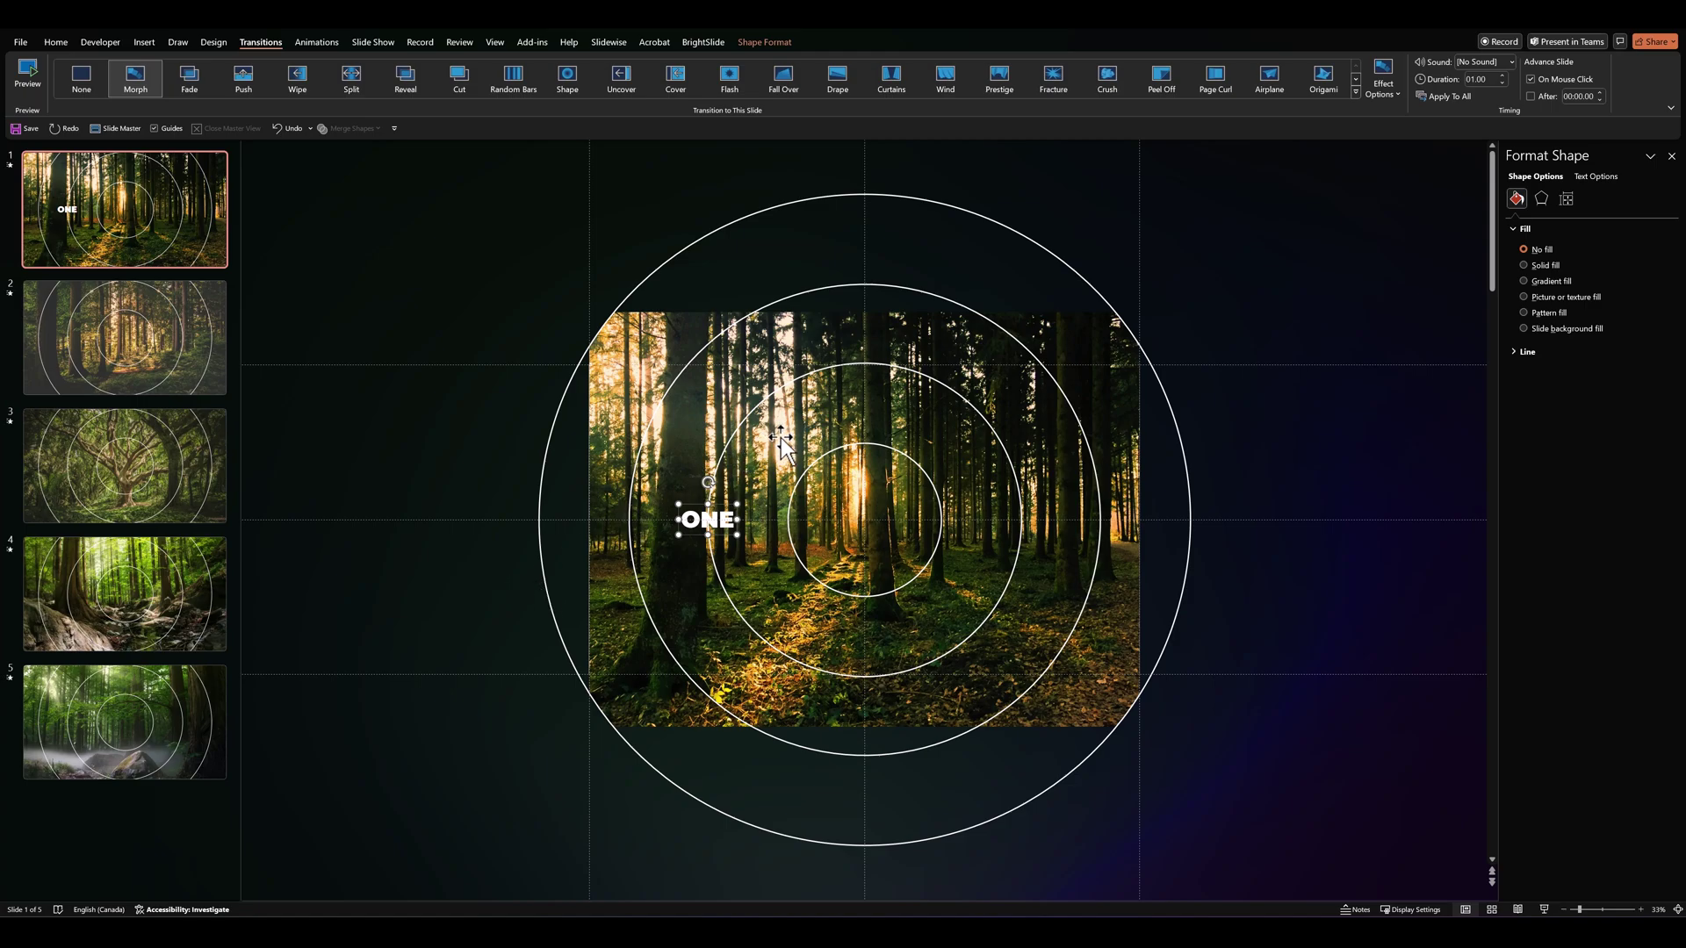
pyautogui.click(692, 445)
pyautogui.click(516, 557)
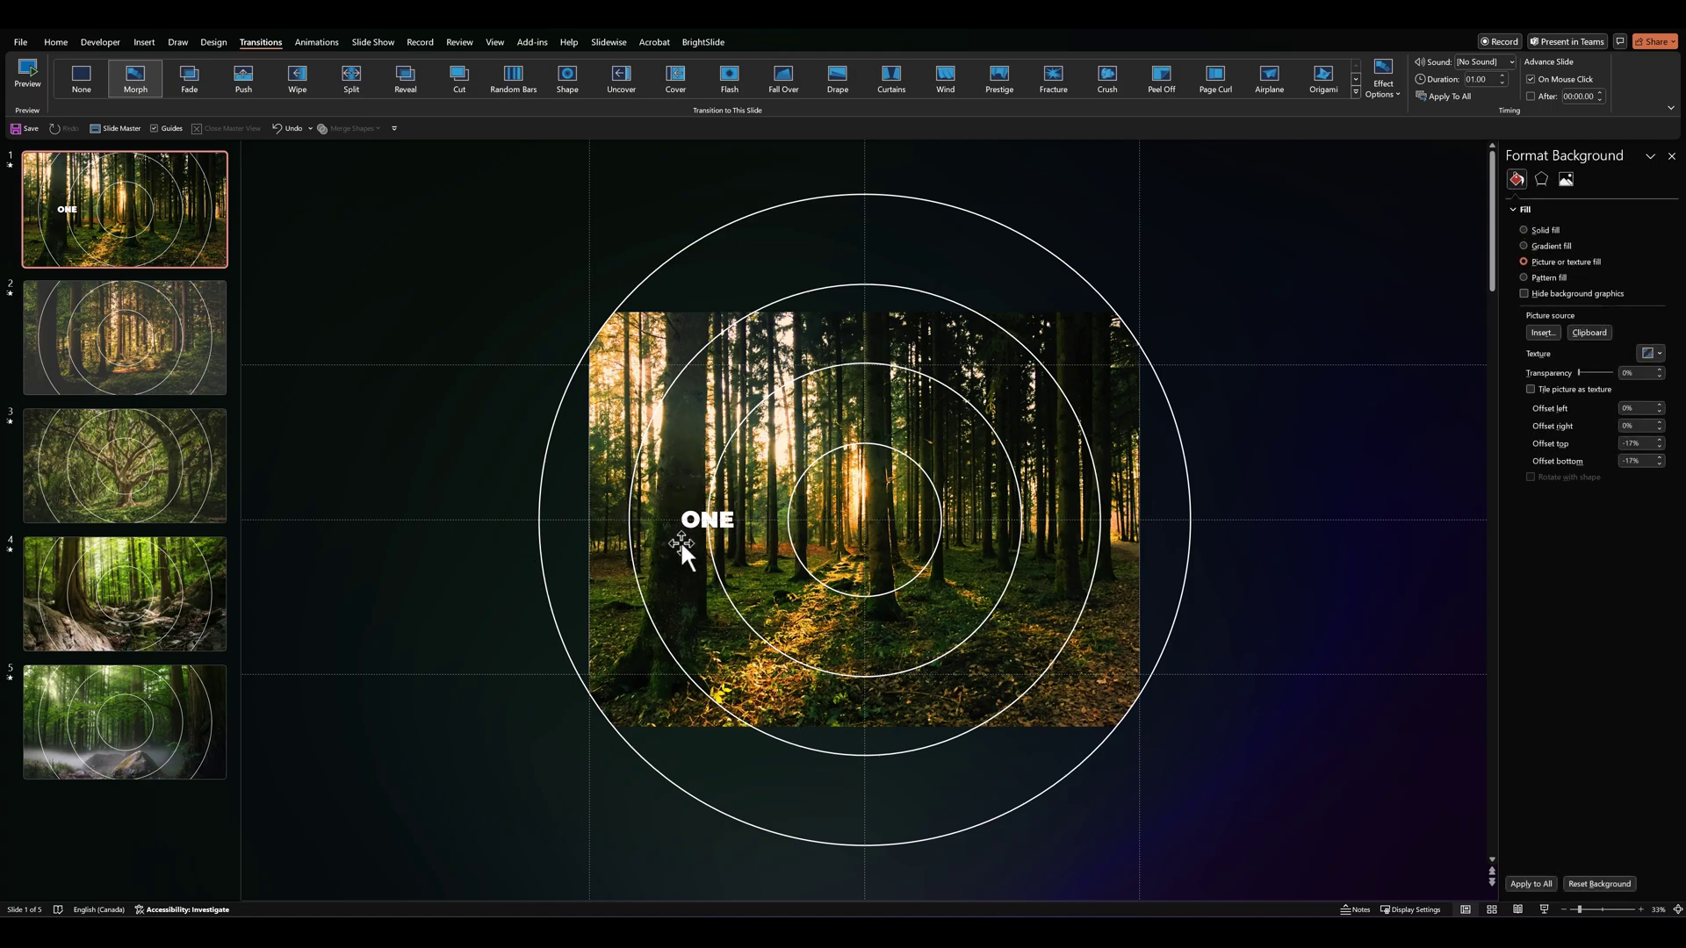
pyautogui.click(690, 524)
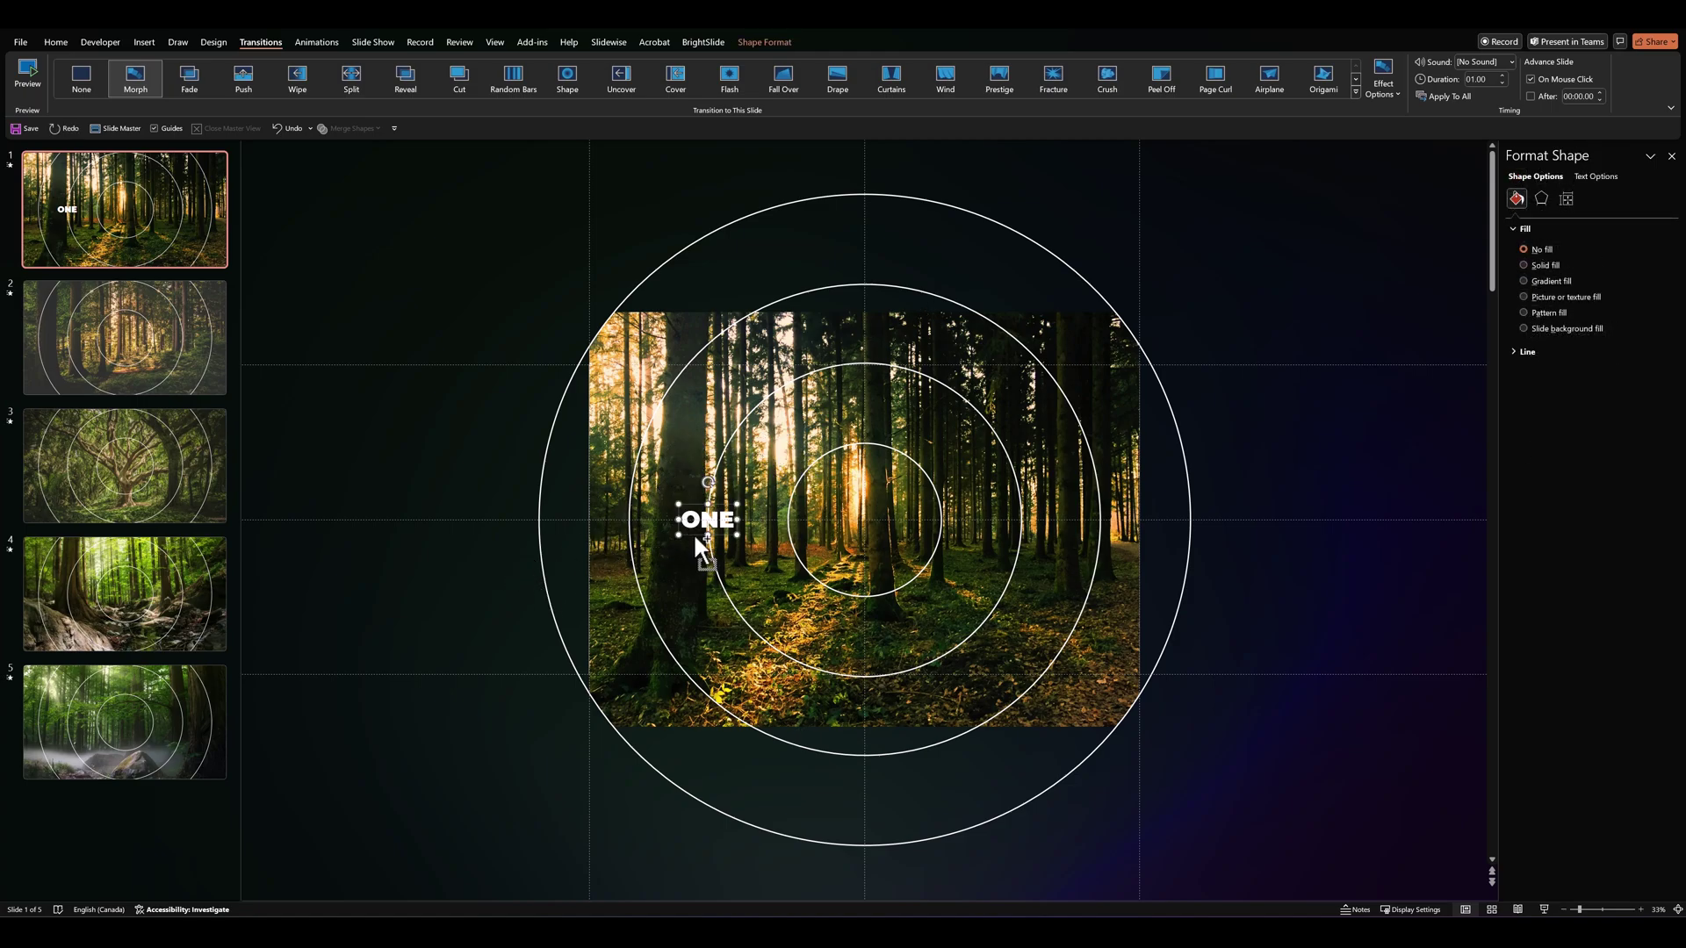
# - Copy the ONE label into the innermost circle and begin rewriting it as TWO
pyautogui.moveTo(695, 537); pyautogui.dragTo(850, 534)
pyautogui.hotkey('ctrl', 'z')
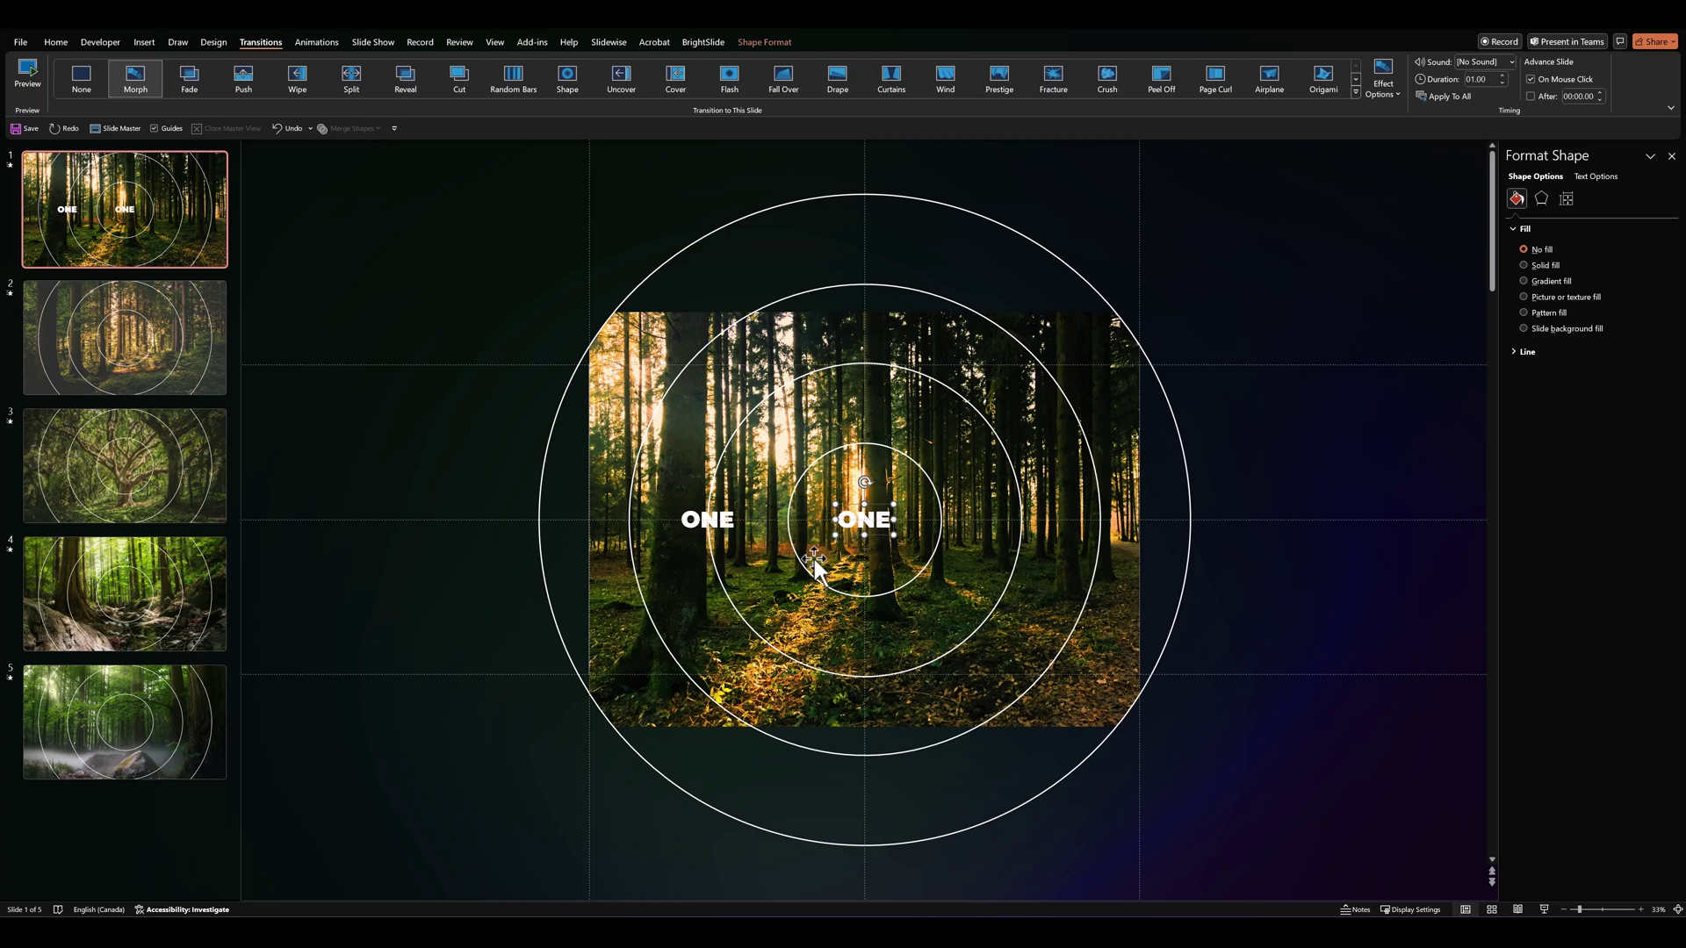
pyautogui.doubleClick(849, 521)
# - Copy ONE and TWO onto slide 2 and shift them one ring to the left
pyautogui.keyDown('shift'); pyautogui.click(735, 518); pyautogui.keyUp('shift')
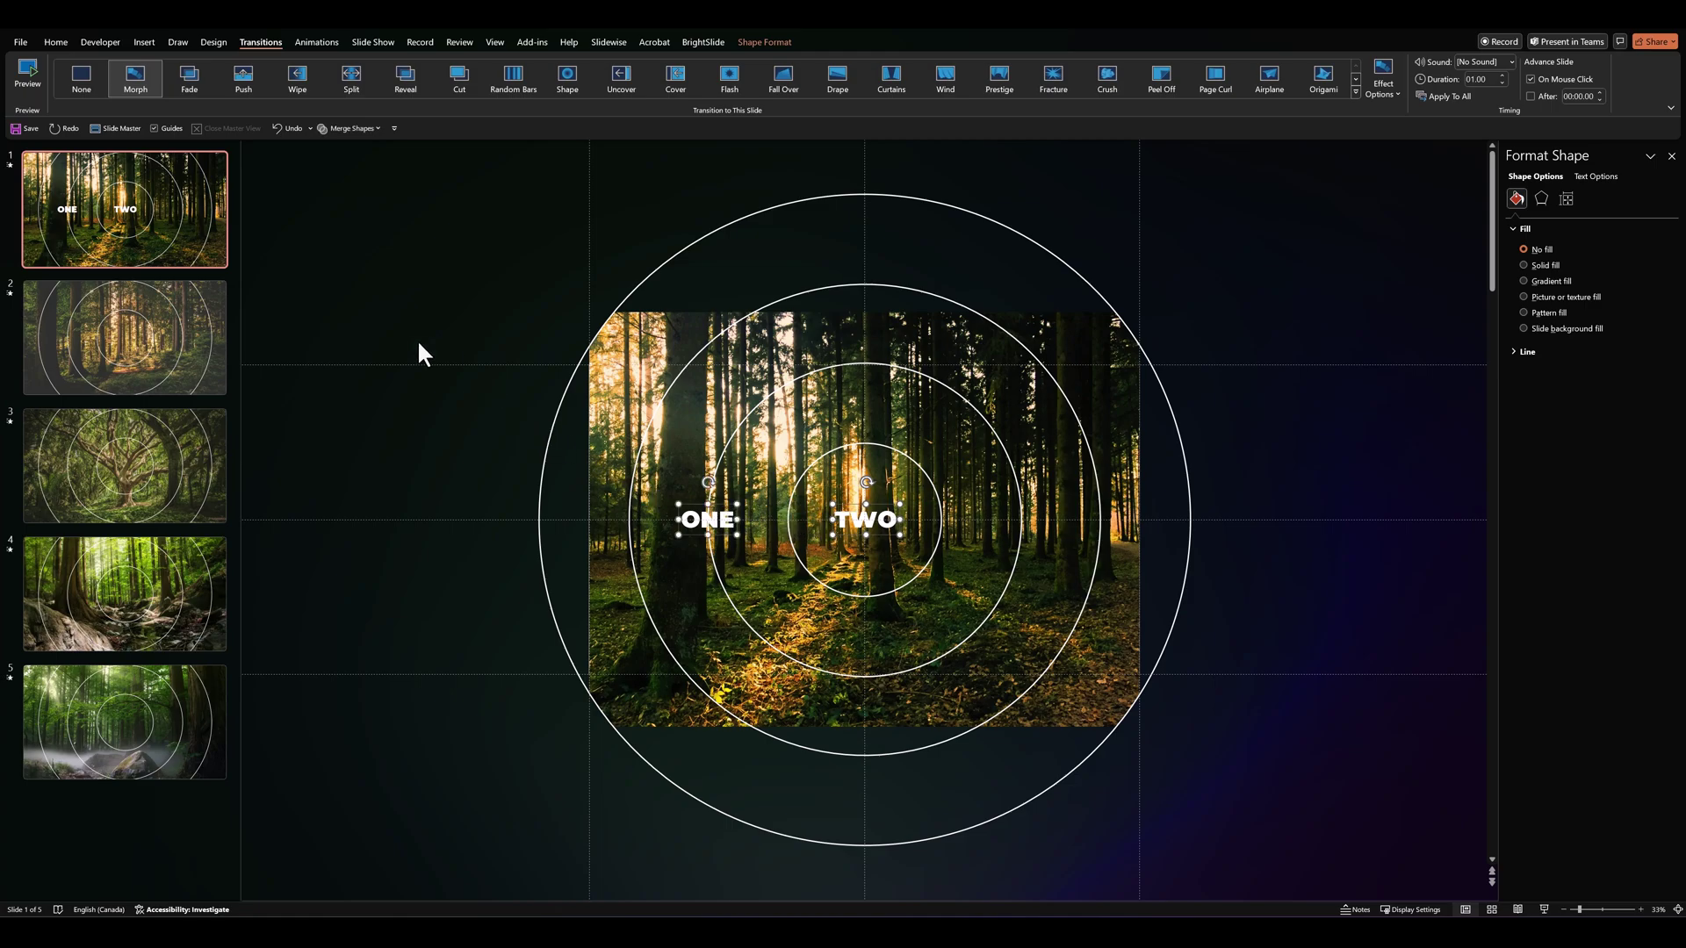
pyautogui.click(167, 355)
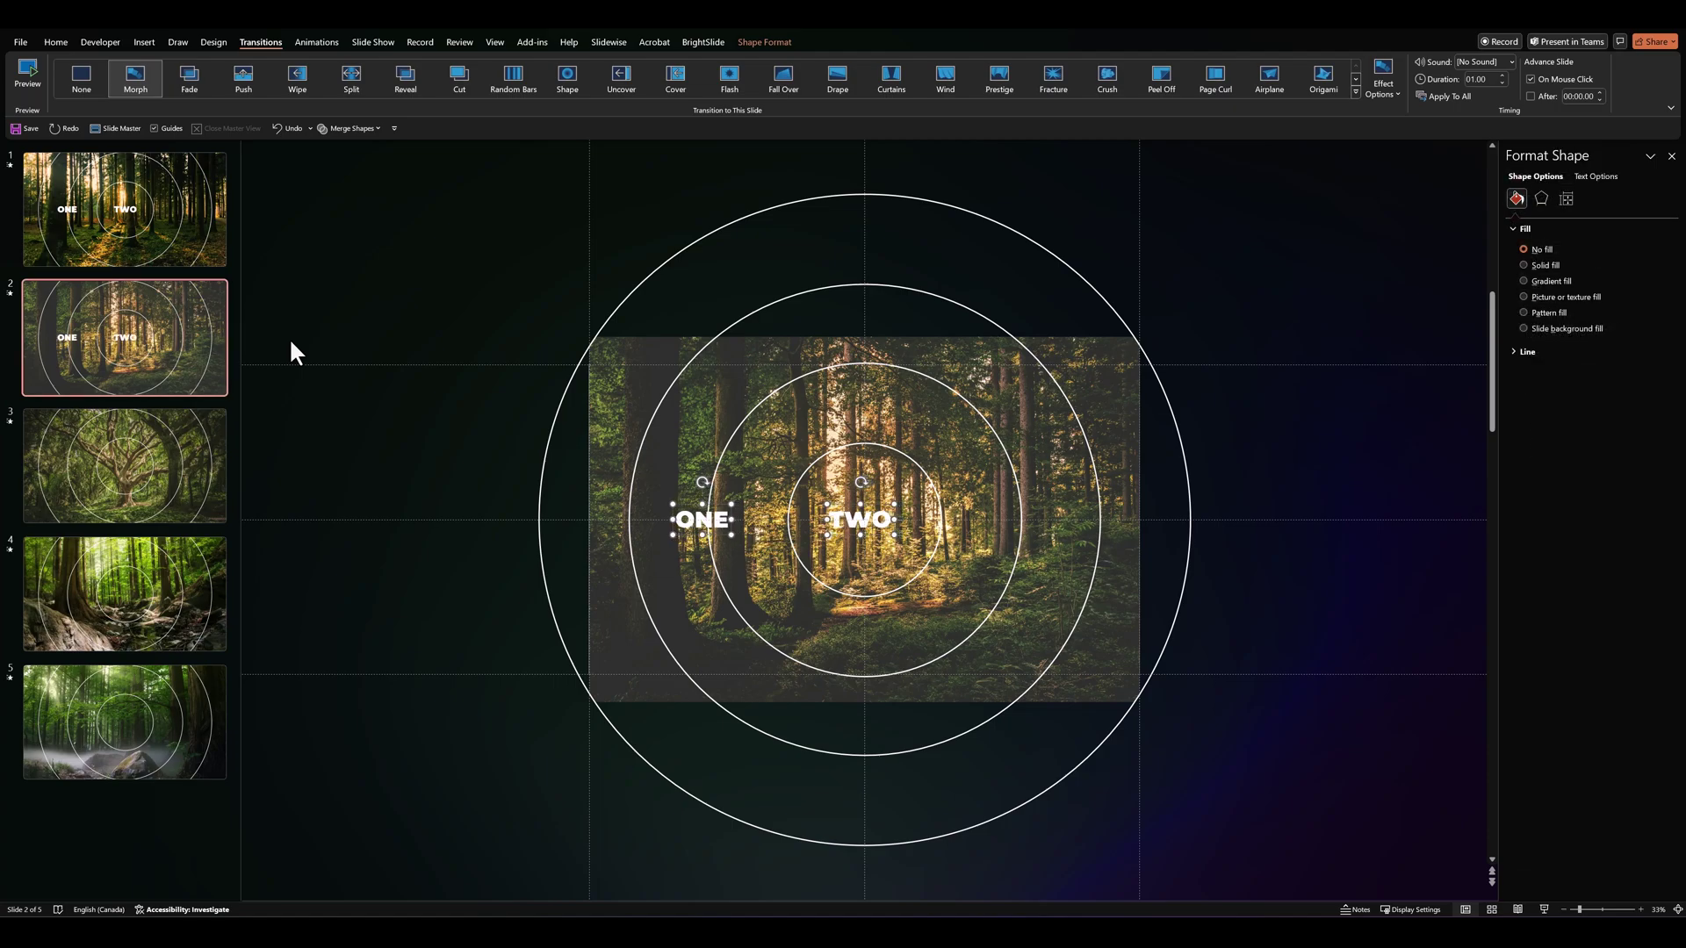
pyautogui.press('Left')
pyautogui.press('Left')
pyautogui.press('Left')
pyautogui.press('Left')
pyautogui.press('Left')
pyautogui.press('Left')
pyautogui.press('Left')
pyautogui.press('Left')
pyautogui.press('Left')
pyautogui.press('Left')
pyautogui.press('Left')
pyautogui.press('Left')
pyautogui.press('Left')
pyautogui.press('Left')
pyautogui.press('Left')
pyautogui.press('Left')
pyautogui.press('Left')
pyautogui.press('Left')
pyautogui.press('Left')
pyautogui.press('Left')
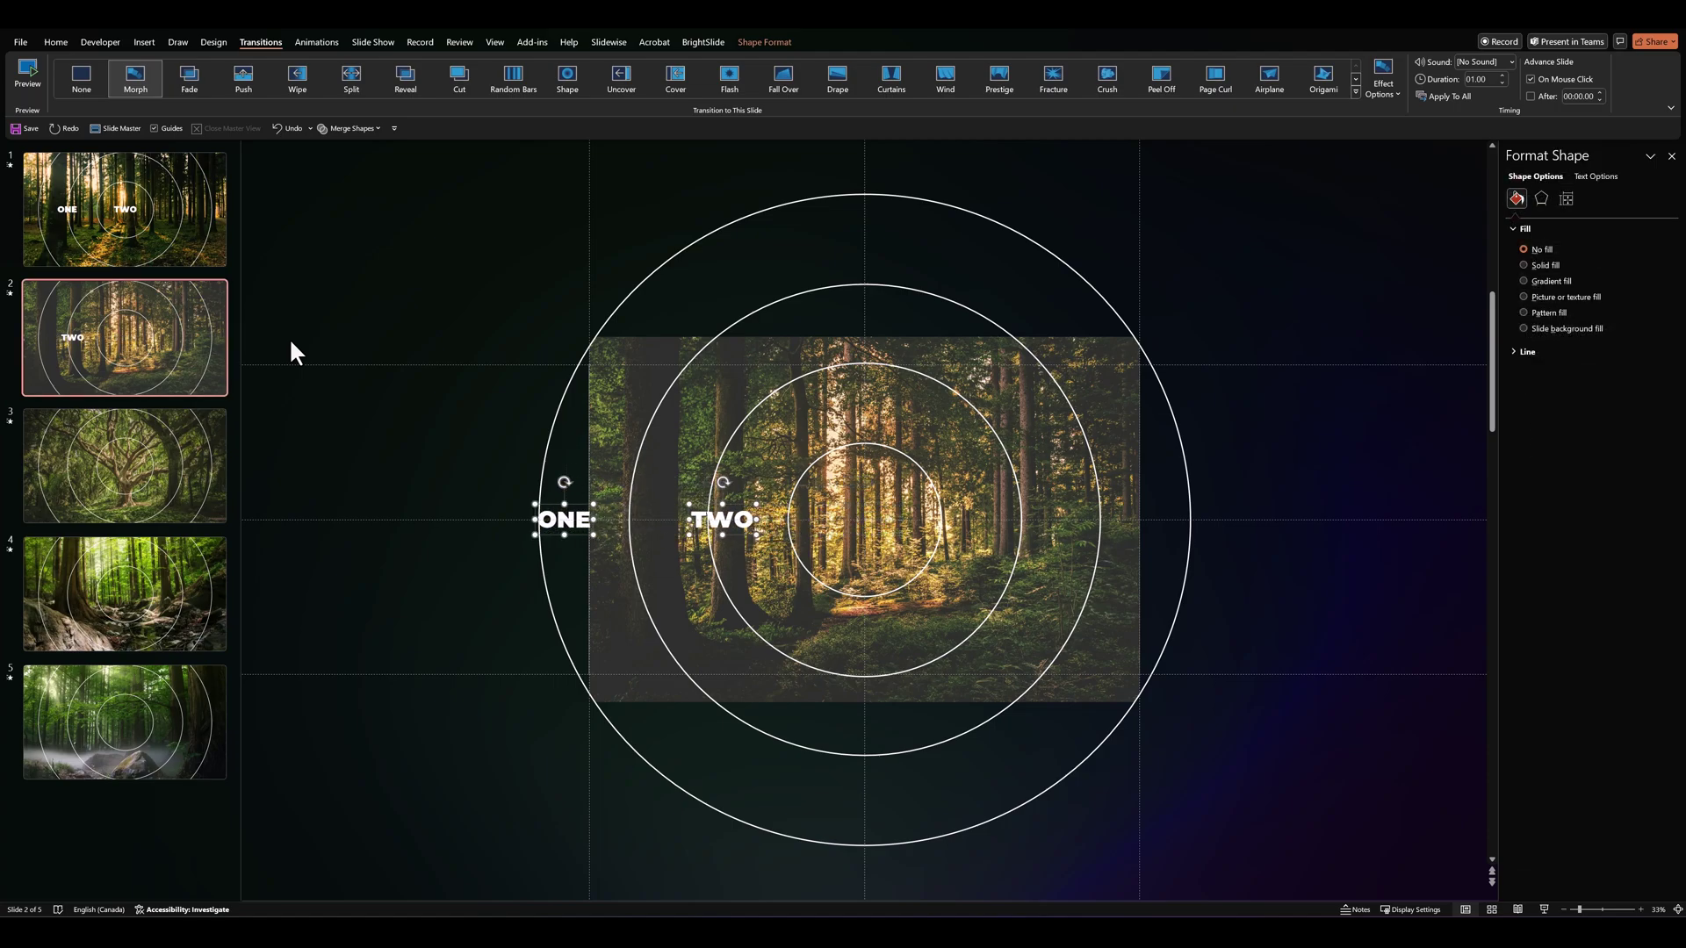
pyautogui.press('Left')
pyautogui.press('Left')
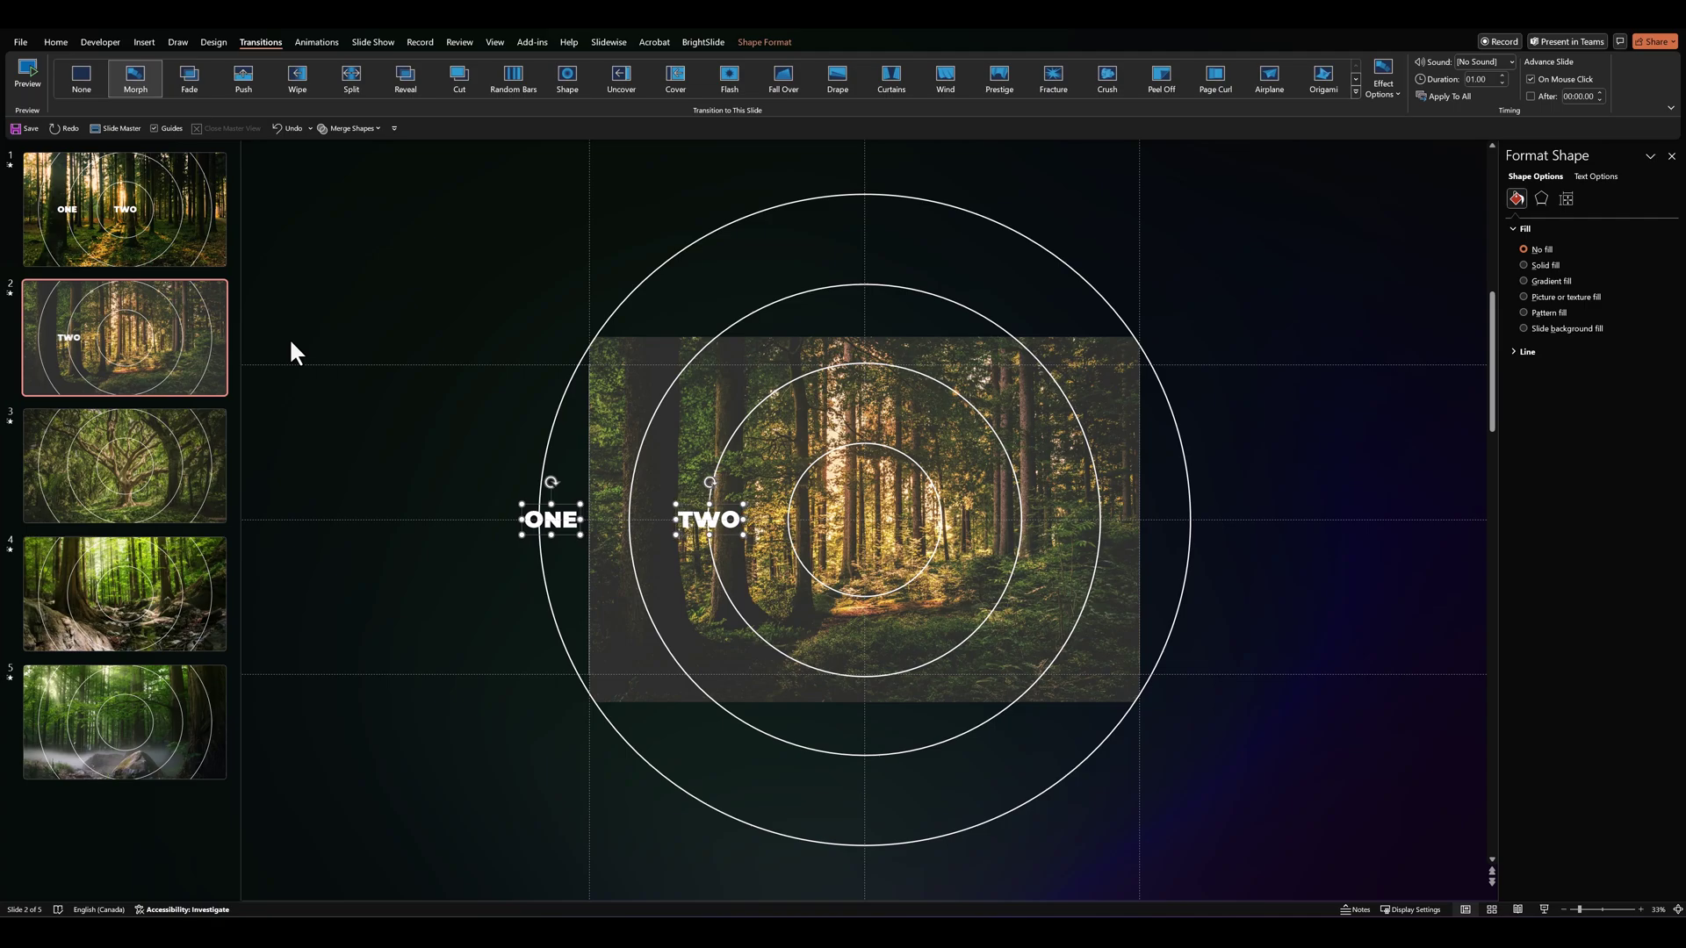
pyautogui.click(400, 452)
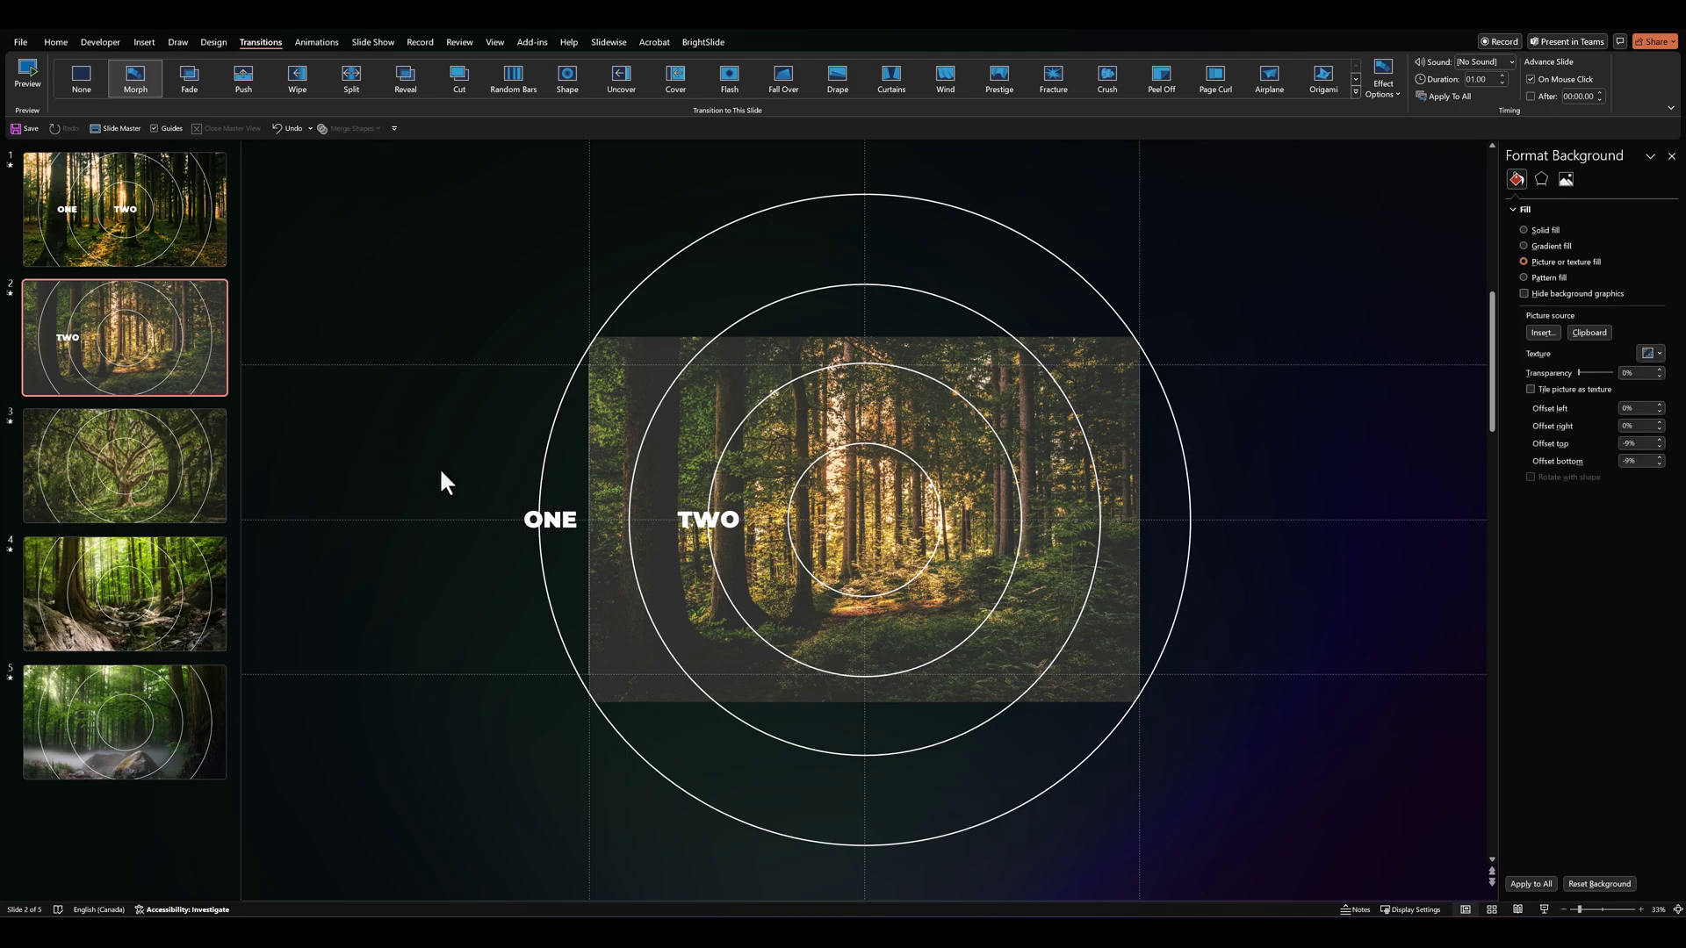
# - Duplicate TWO into the centre circle and retype the copy as THREE
pyautogui.click(698, 527)
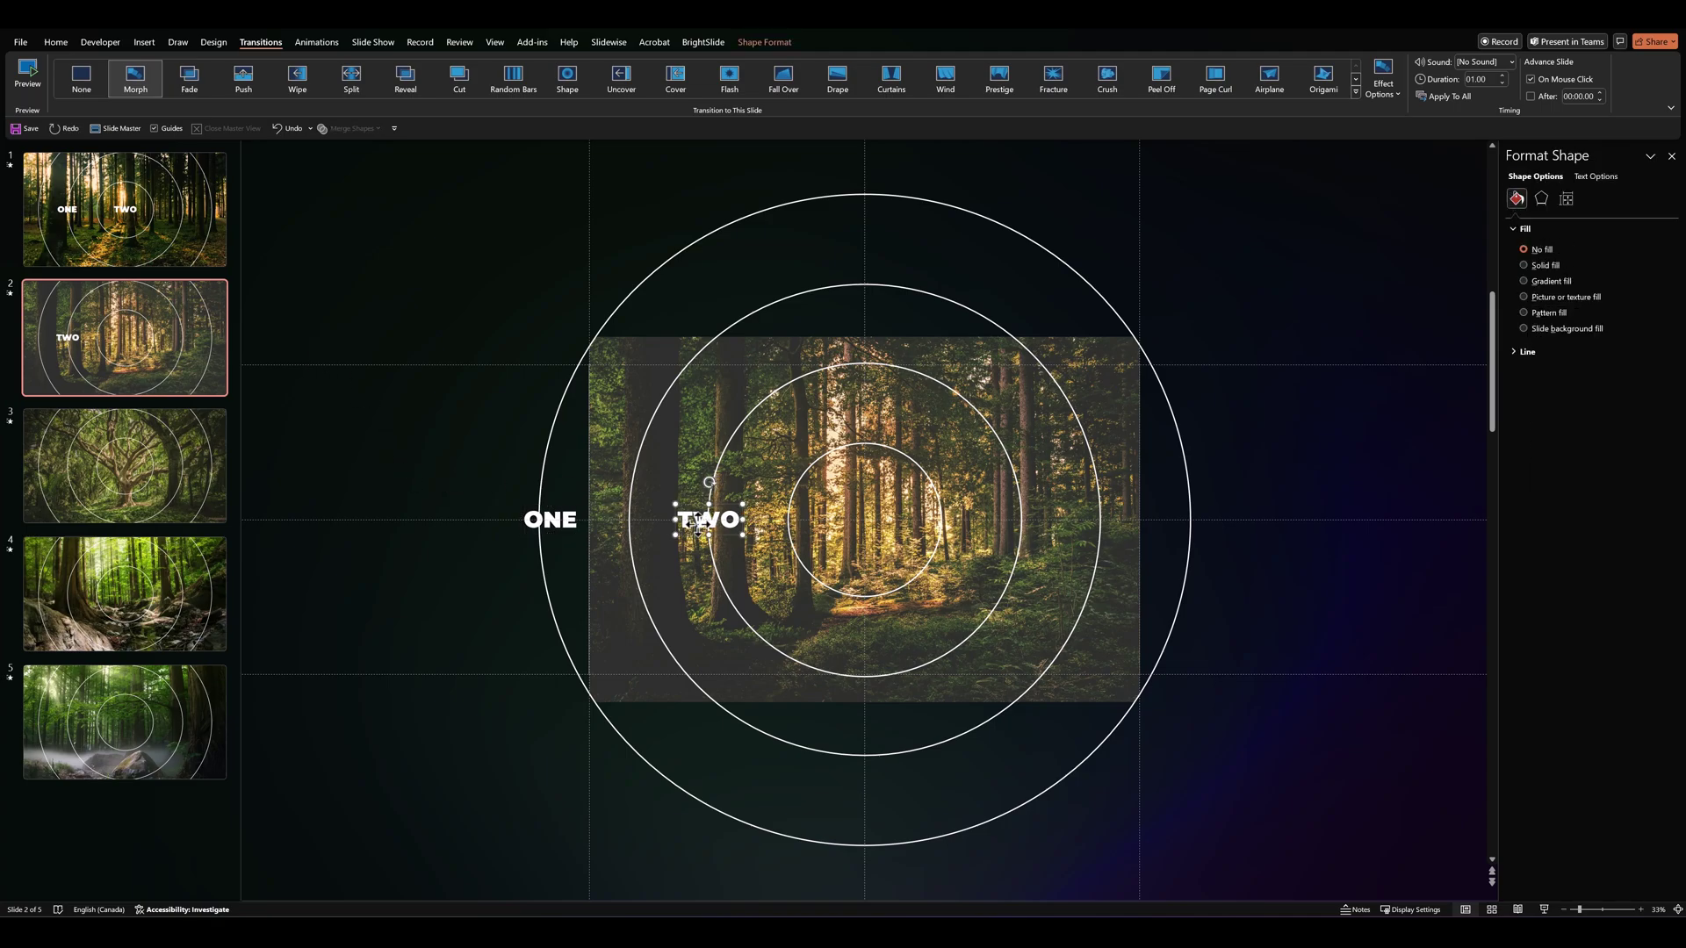
pyautogui.hotkey('ctrl', 'v')
pyautogui.moveTo(703, 542); pyautogui.dragTo(859, 537)
pyautogui.doubleClick(857, 545)
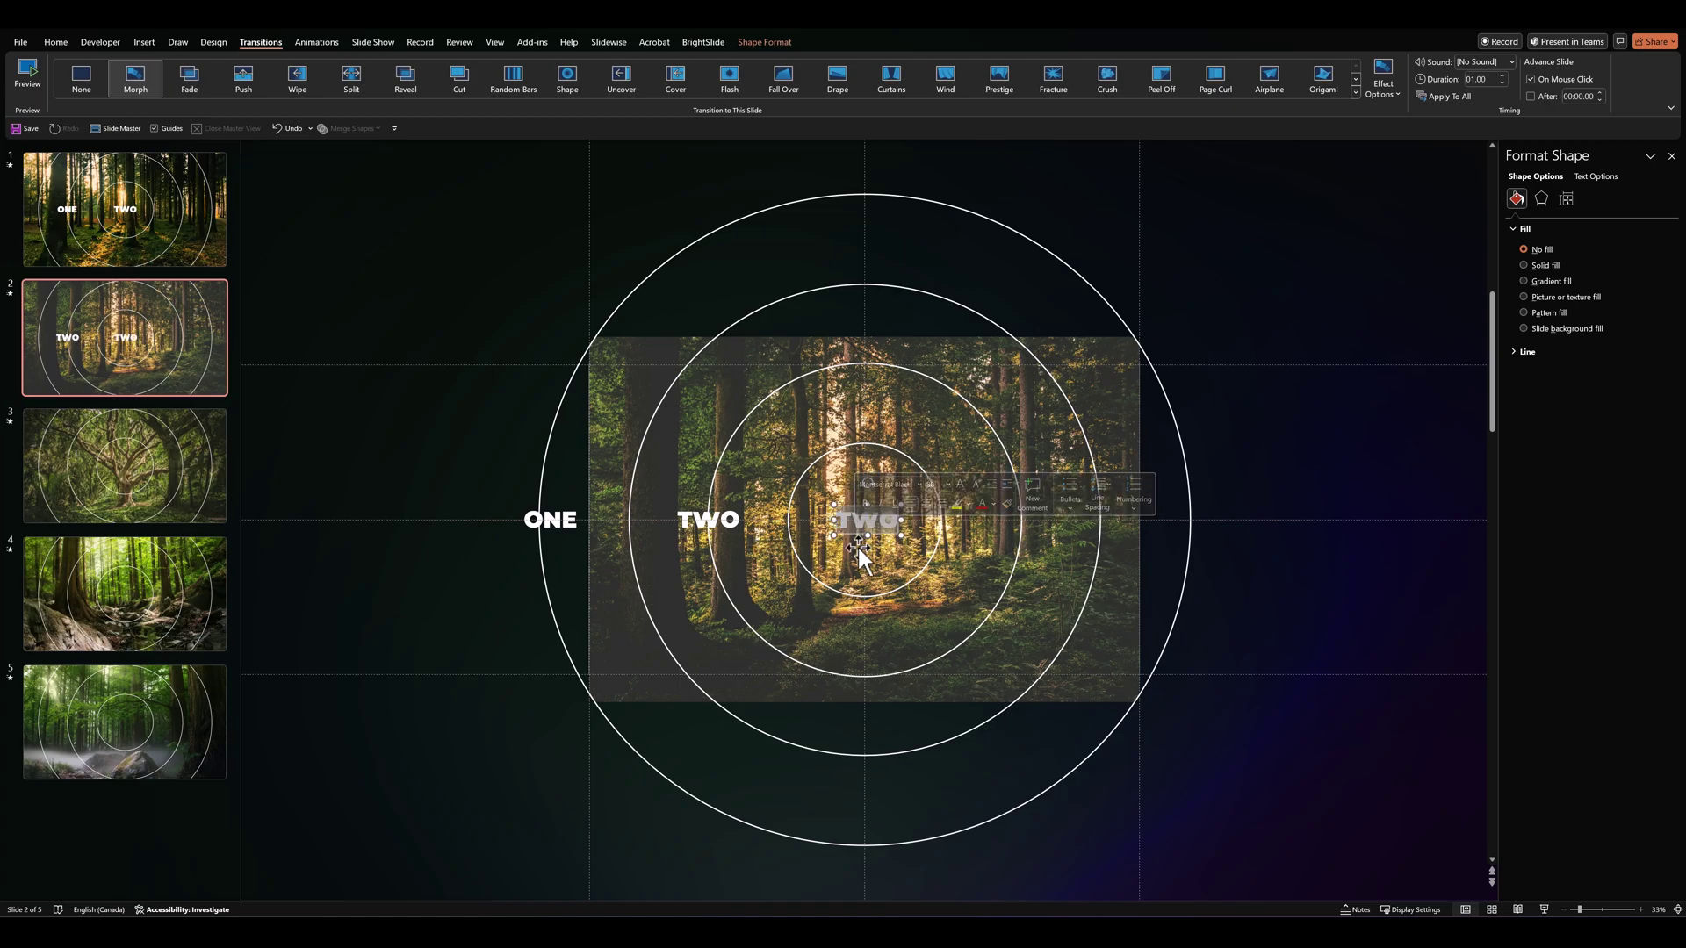
pyautogui.write('THREE')
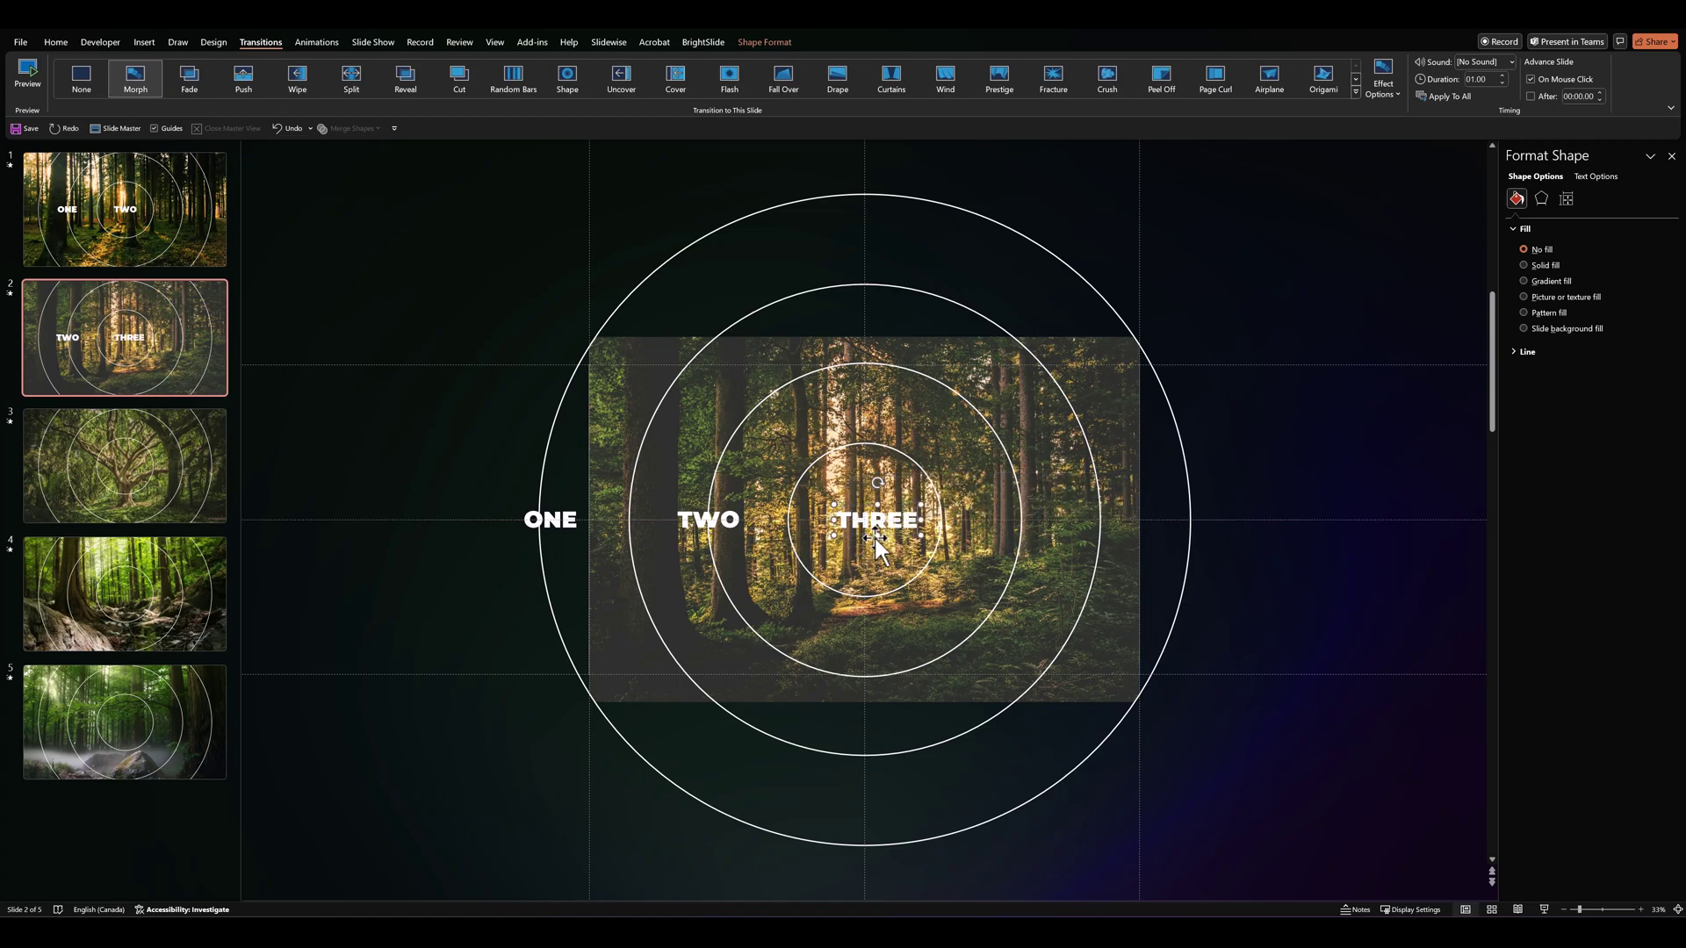
pyautogui.moveTo(876, 538); pyautogui.dragTo(875, 537)
pyautogui.click(478, 489)
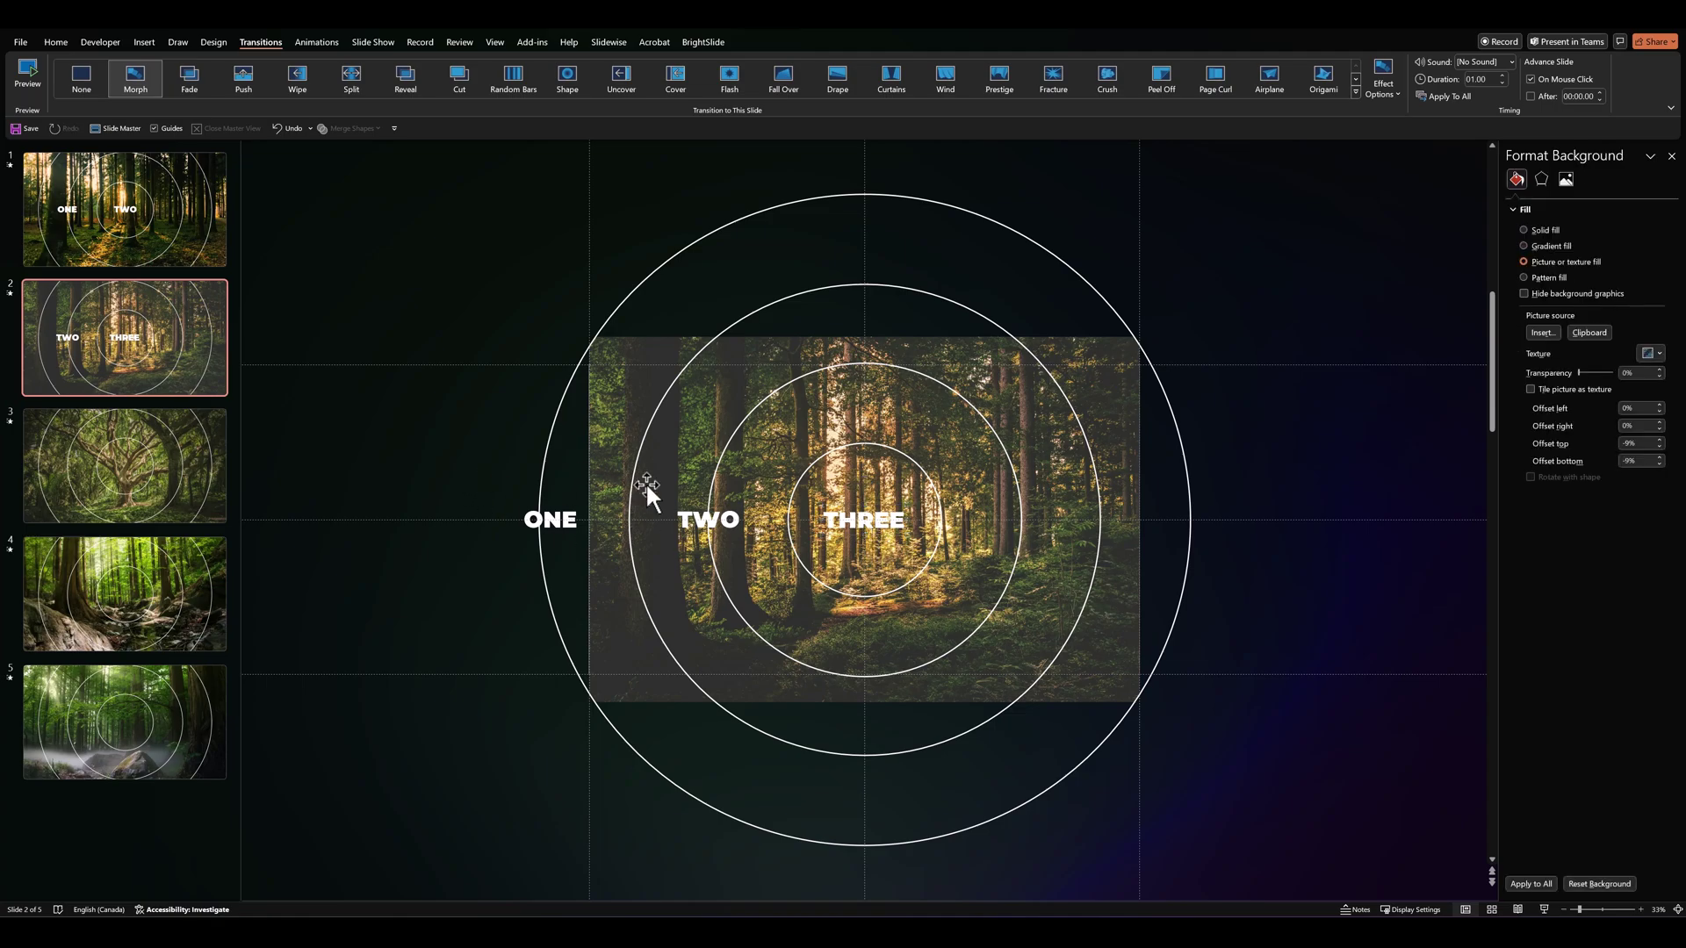
# - Paste TWO and THREE onto tree slide 3, shift them one ring left, and select THREE
pyautogui.click(703, 518)
pyautogui.keyDown('shift'); pyautogui.click(853, 521); pyautogui.keyUp('shift')
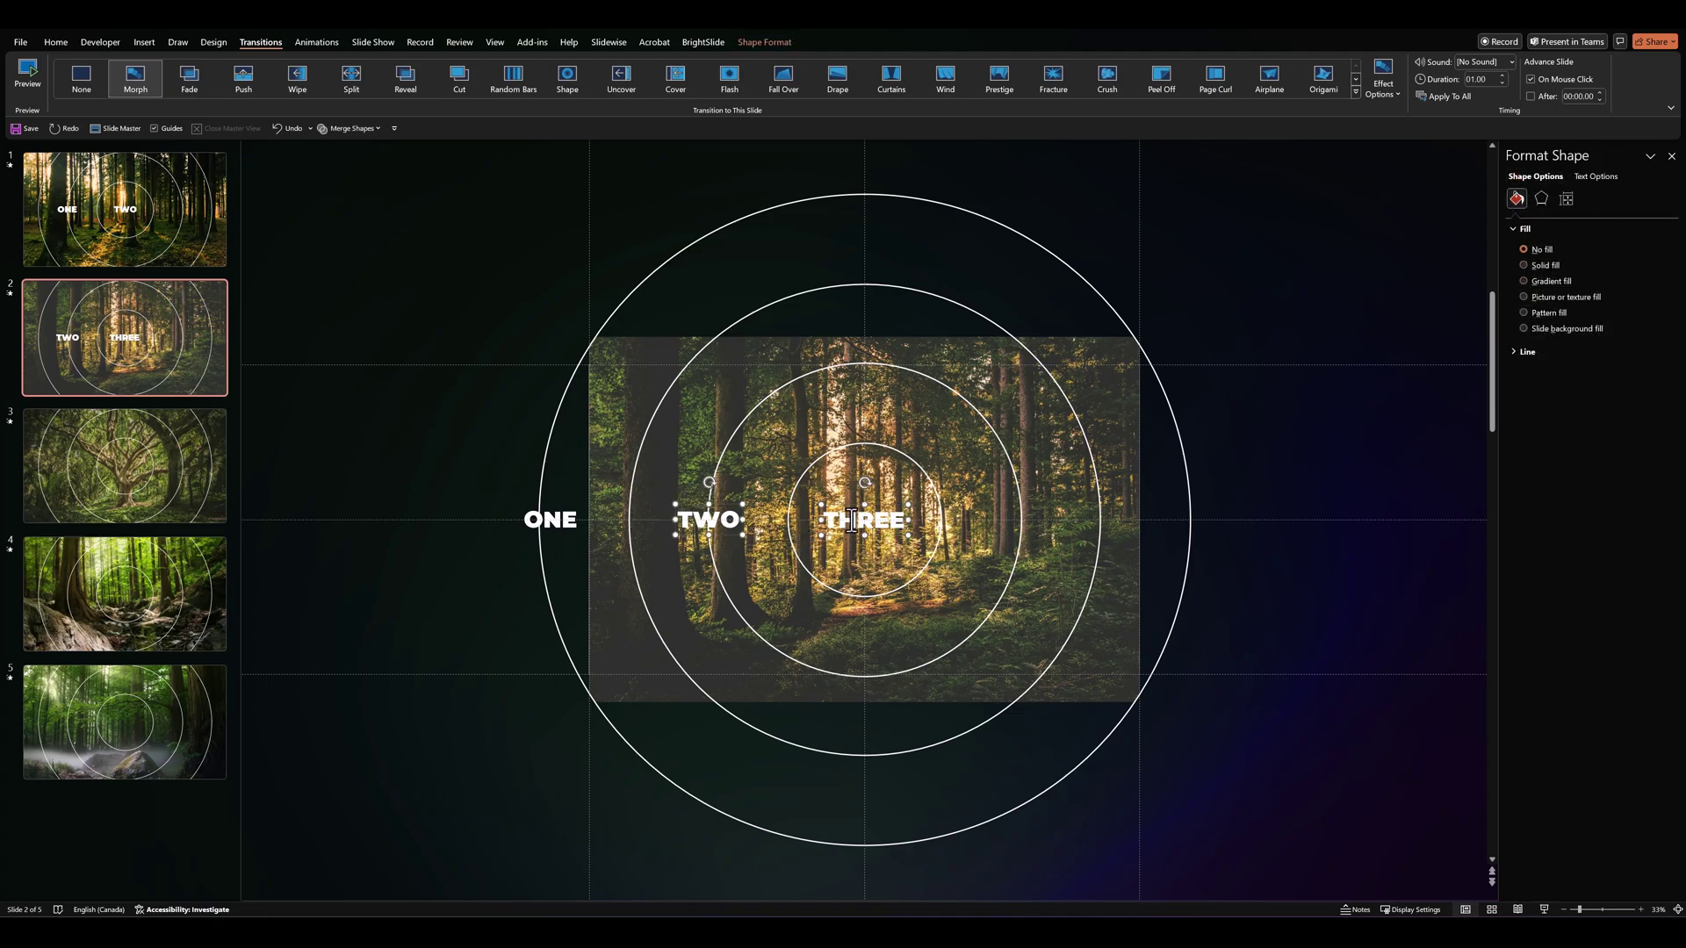
pyautogui.click(82, 478)
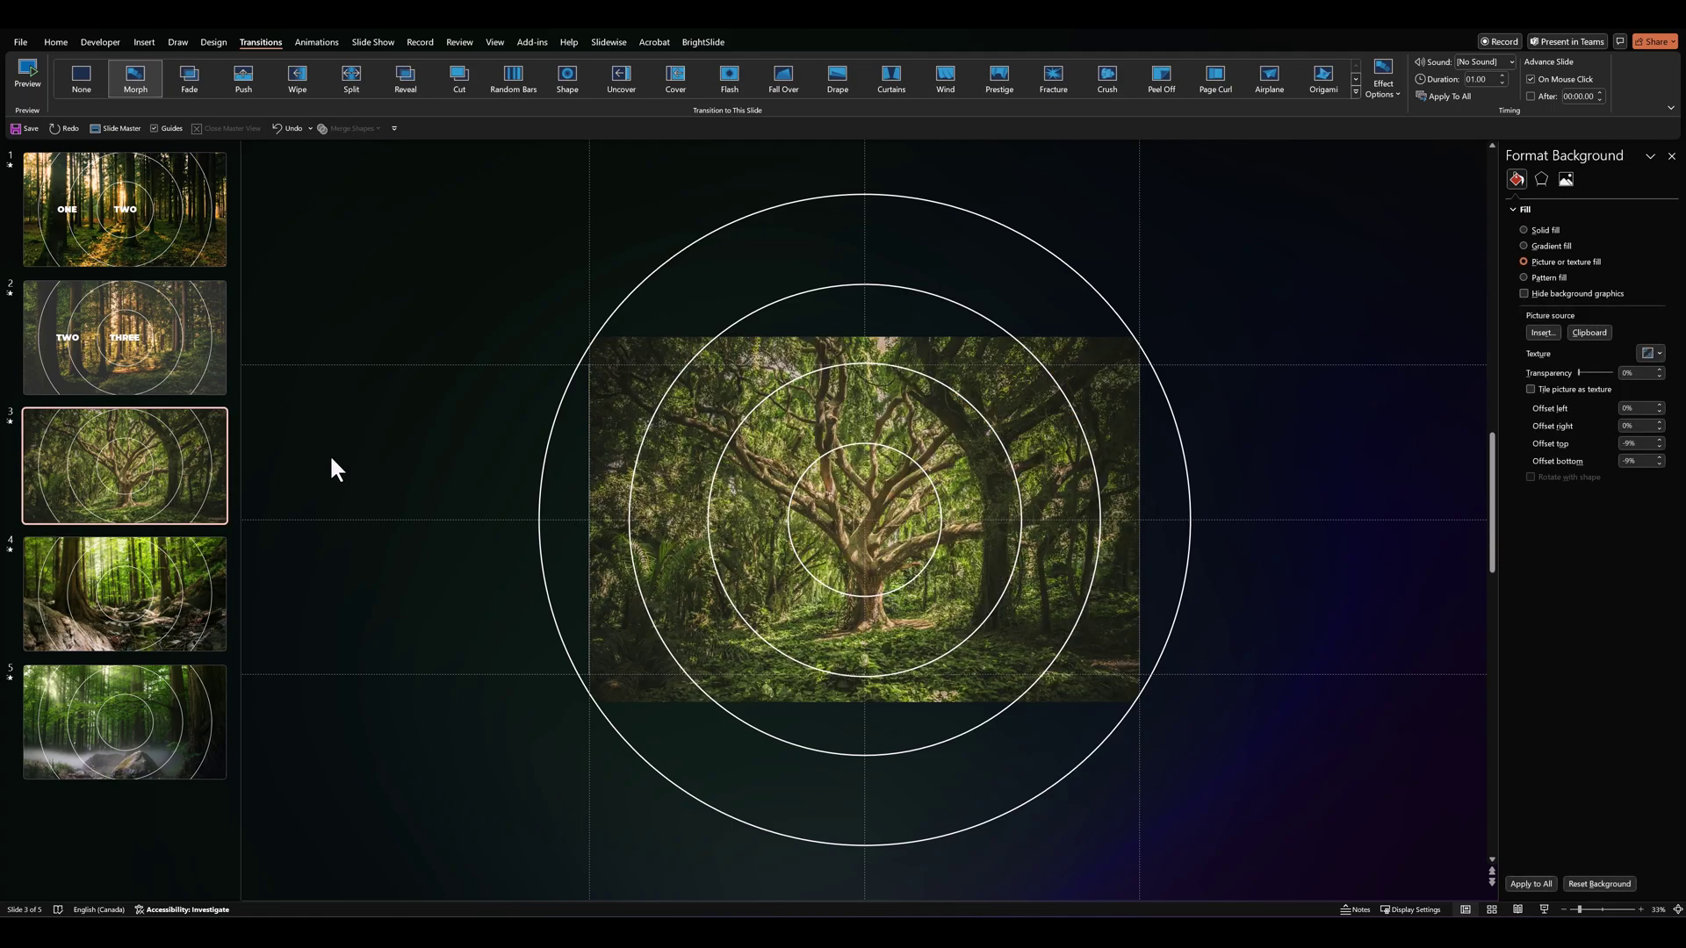
pyautogui.press('Left')
pyautogui.press('Left')
pyautogui.press('Left')
pyautogui.press('Left')
pyautogui.press('Left')
pyautogui.press('Left')
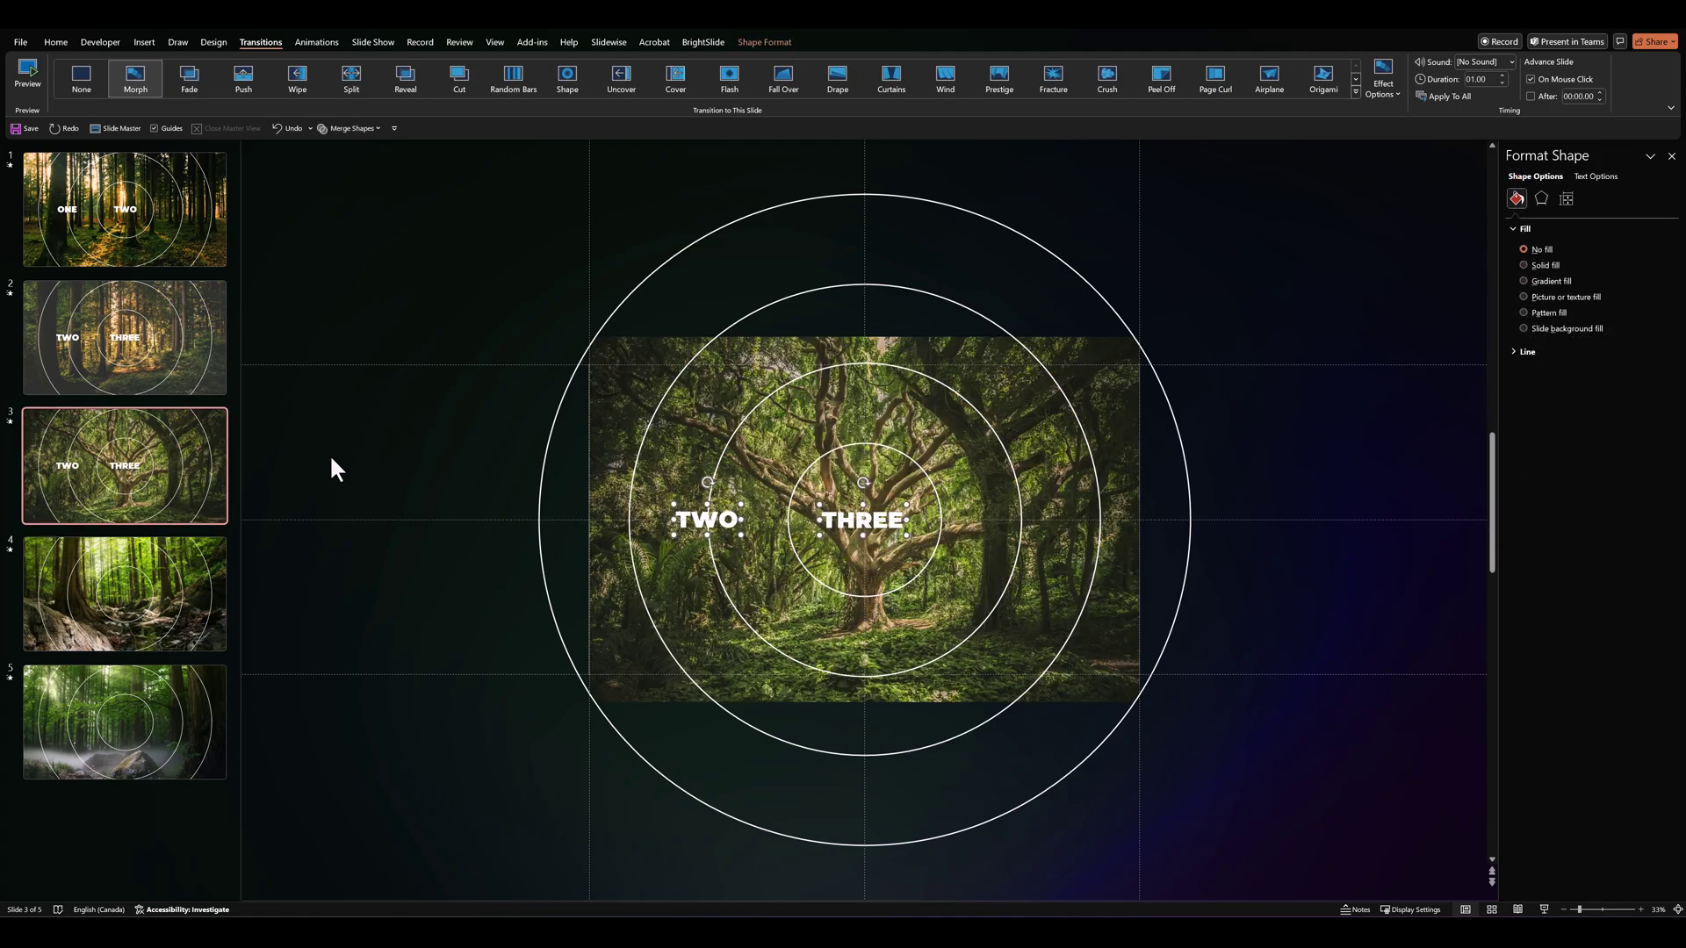
pyautogui.press('Left')
pyautogui.press('Left')
pyautogui.press('Left')
pyautogui.press('Left')
pyautogui.press('Left')
pyautogui.press('Left')
pyautogui.press('Left')
pyautogui.press('Left')
pyautogui.press('Left')
pyautogui.press('Left')
pyautogui.press('Left')
pyautogui.press('Left')
pyautogui.press('Left')
pyautogui.press('Left')
pyautogui.press('Left')
pyautogui.press('Left')
pyautogui.press('Left')
pyautogui.press('Left')
pyautogui.press('Left')
pyautogui.press('Left')
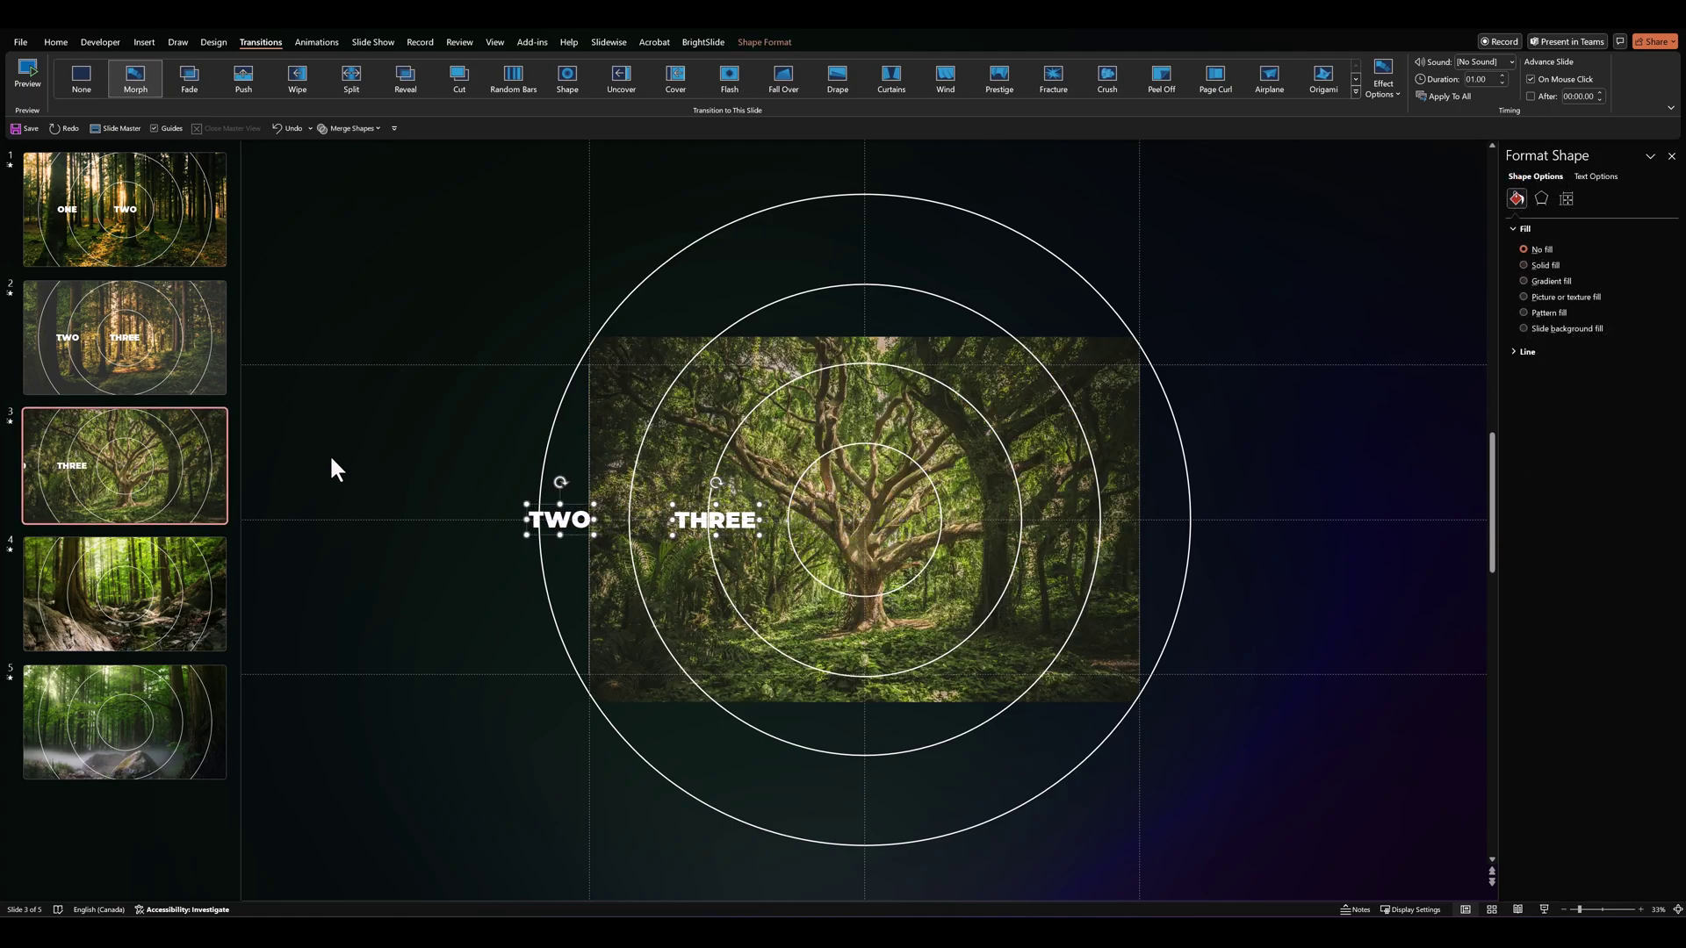
pyautogui.press('Left')
pyautogui.press('Left')
pyautogui.press('Left')
pyautogui.click(351, 457)
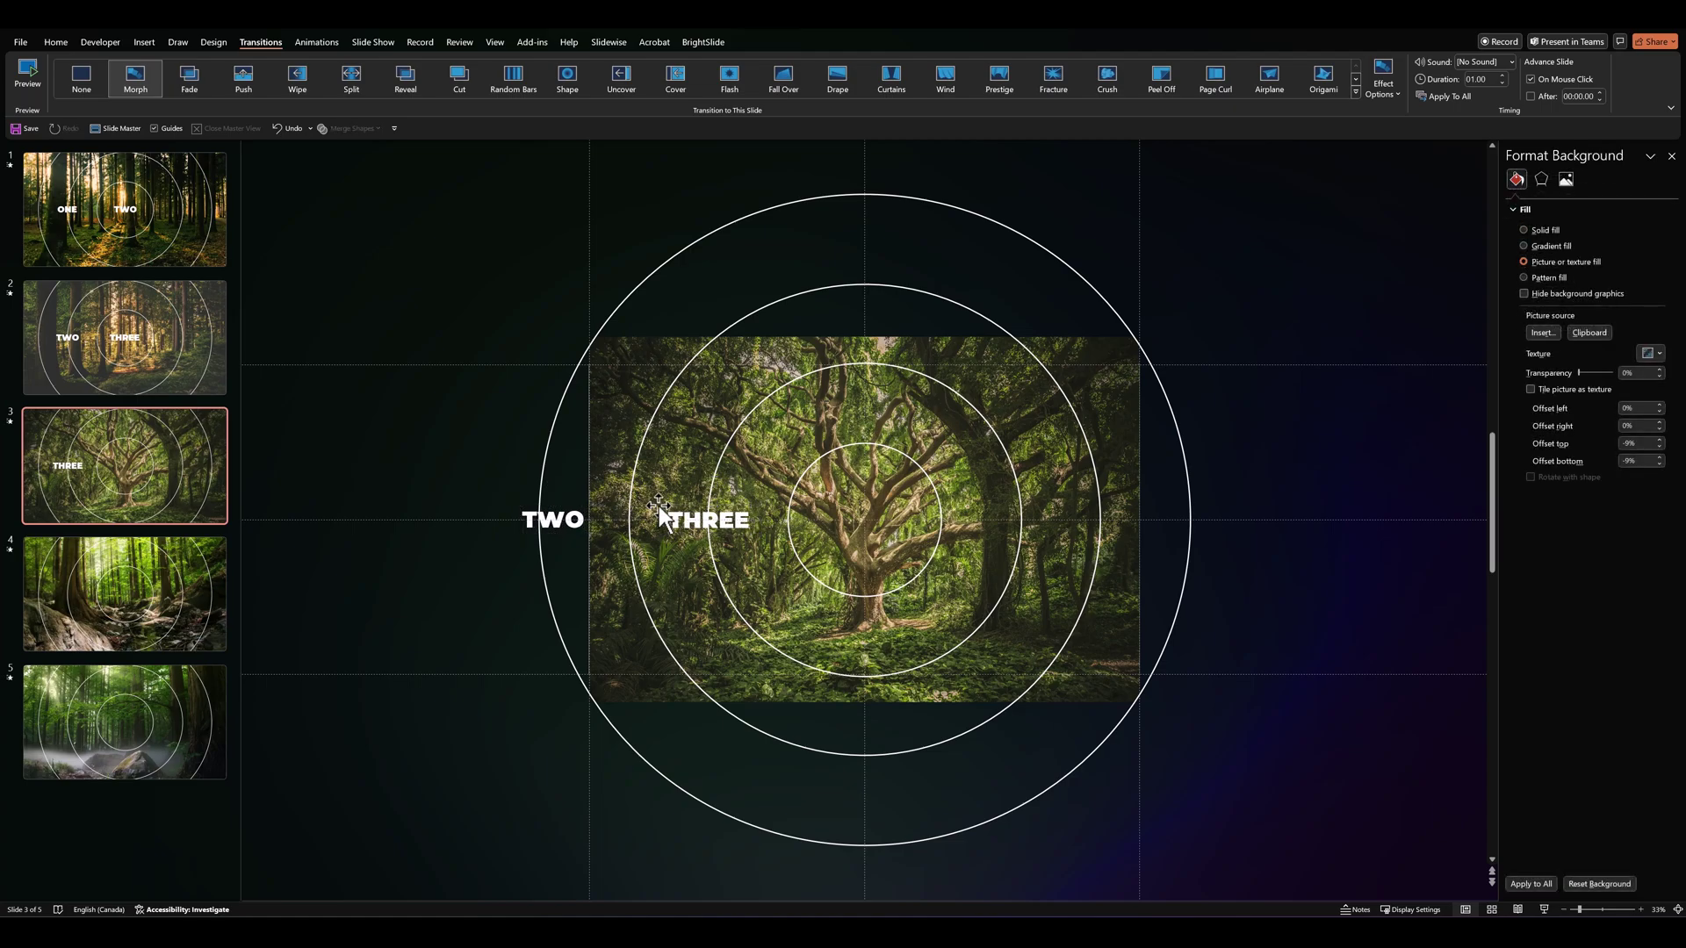
pyautogui.click(681, 518)
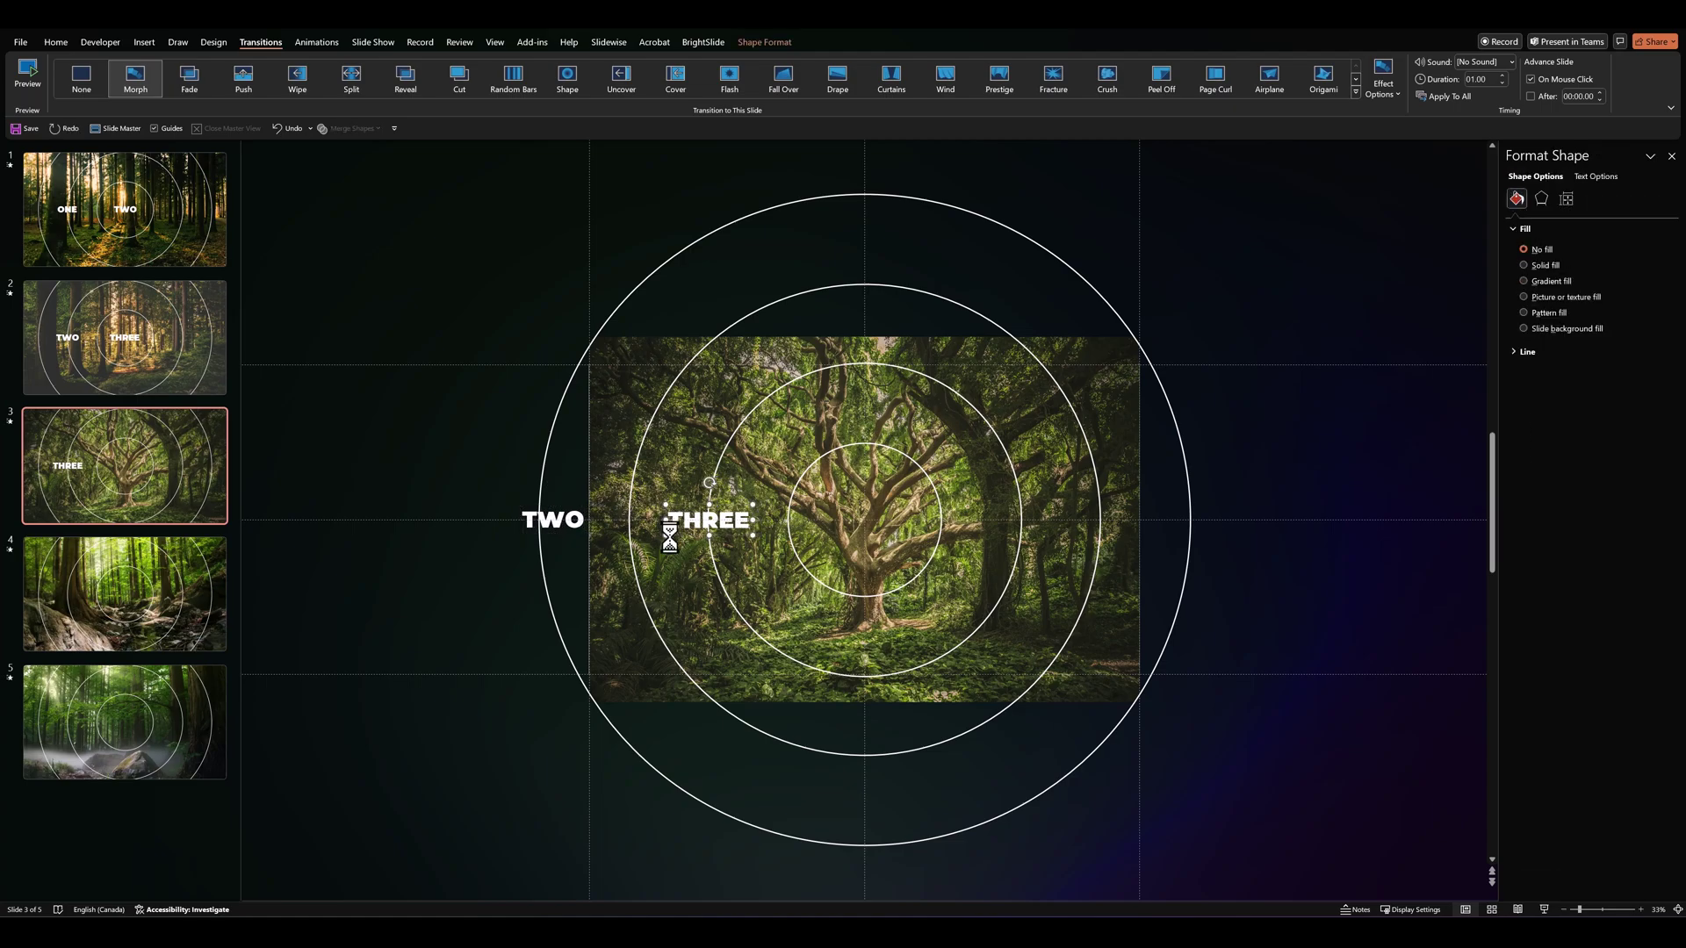
# - Drag a copy of THREE into the centre circle and retype it as FOUR
pyautogui.moveTo(681, 535); pyautogui.dragTo(893, 538)
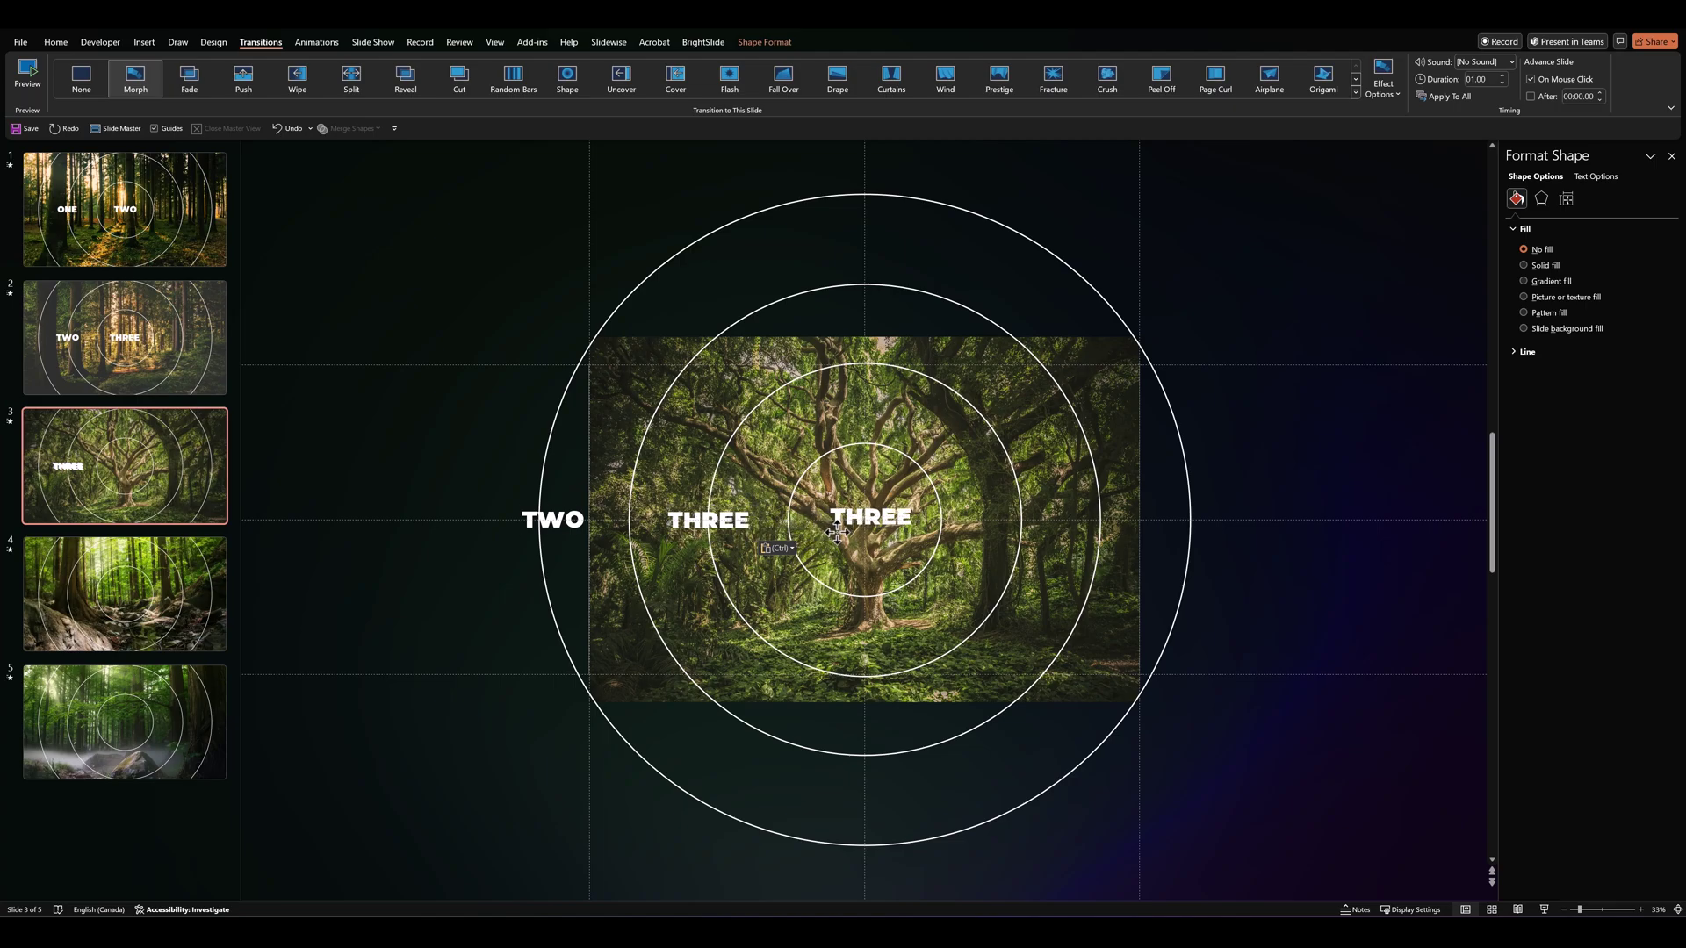
pyautogui.doubleClick(856, 527)
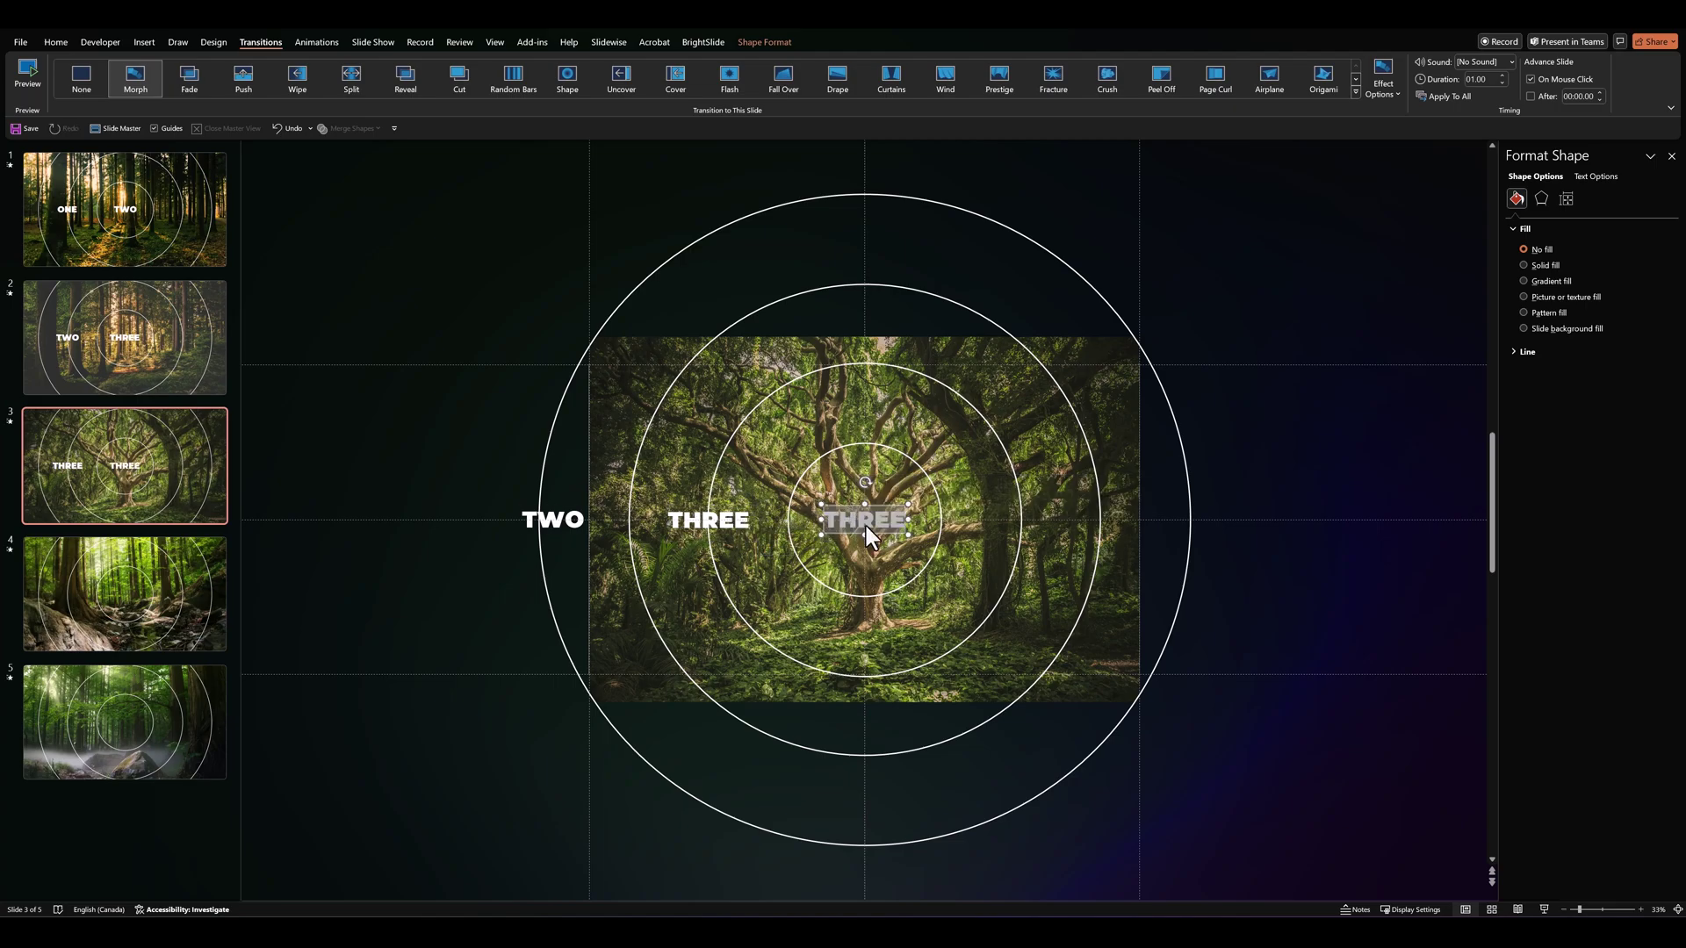
pyautogui.write('FOUR')
pyautogui.moveTo(856, 504); pyautogui.dragTo(864, 504)
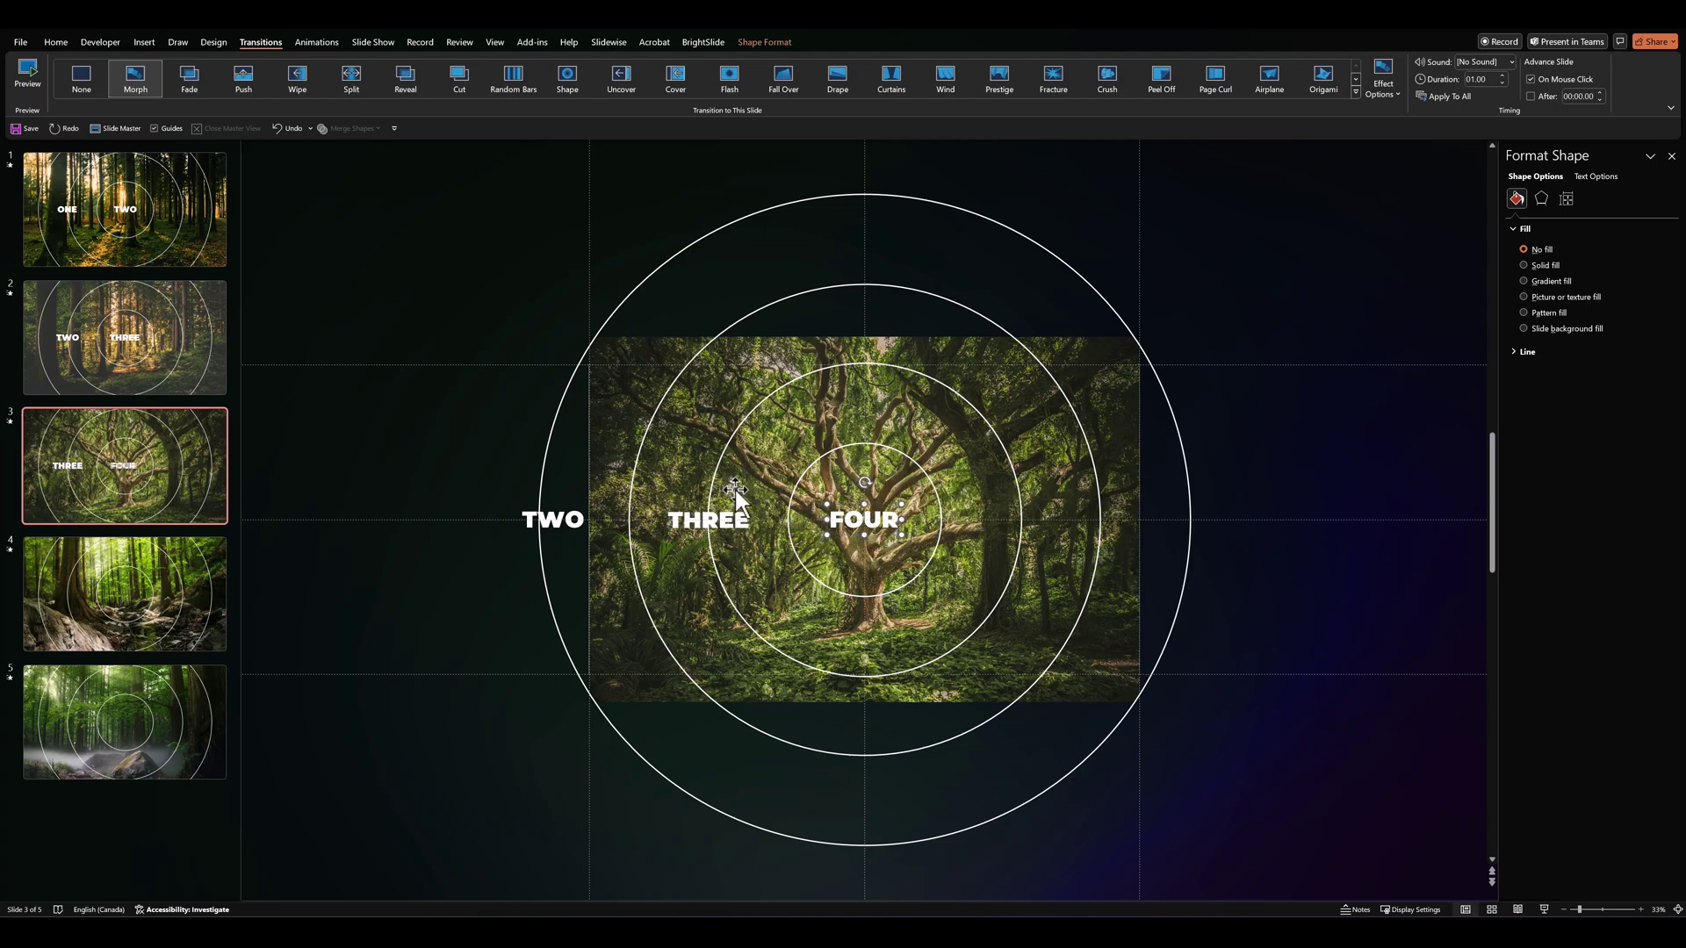
# - Paste THREE and FOUR onto slide 4 and shift them one ring left
pyautogui.keyDown('shift'); pyautogui.click(711, 524); pyautogui.keyUp('shift')
pyautogui.click(157, 588)
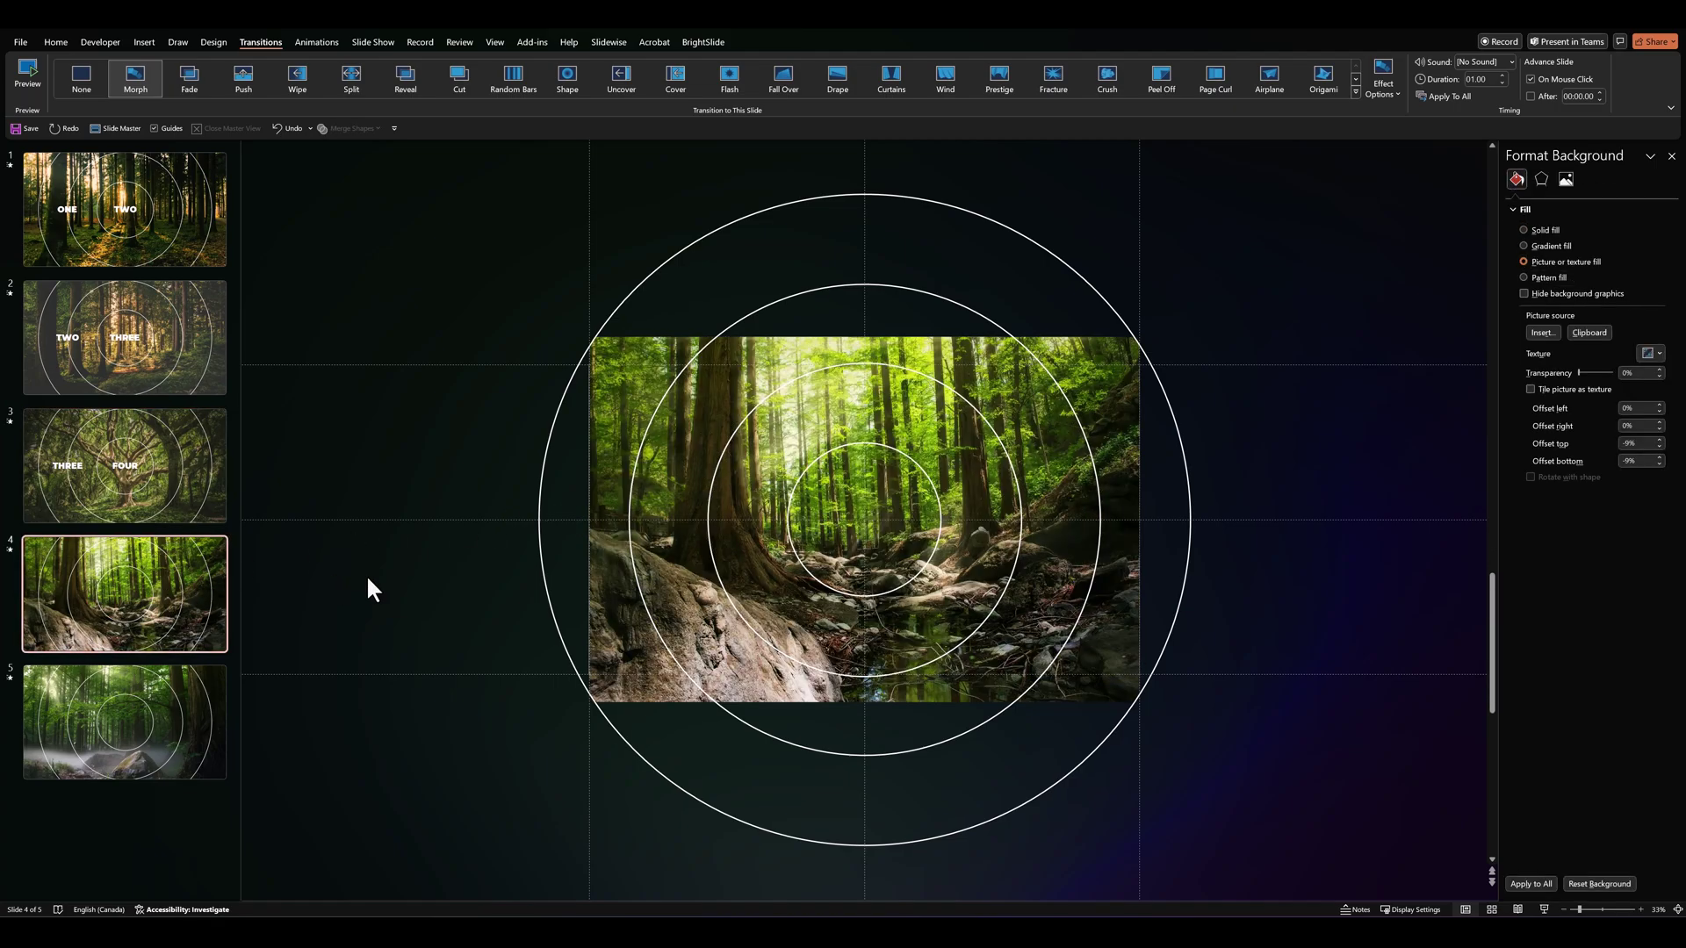
pyautogui.hotkey('ctrl', 'v')
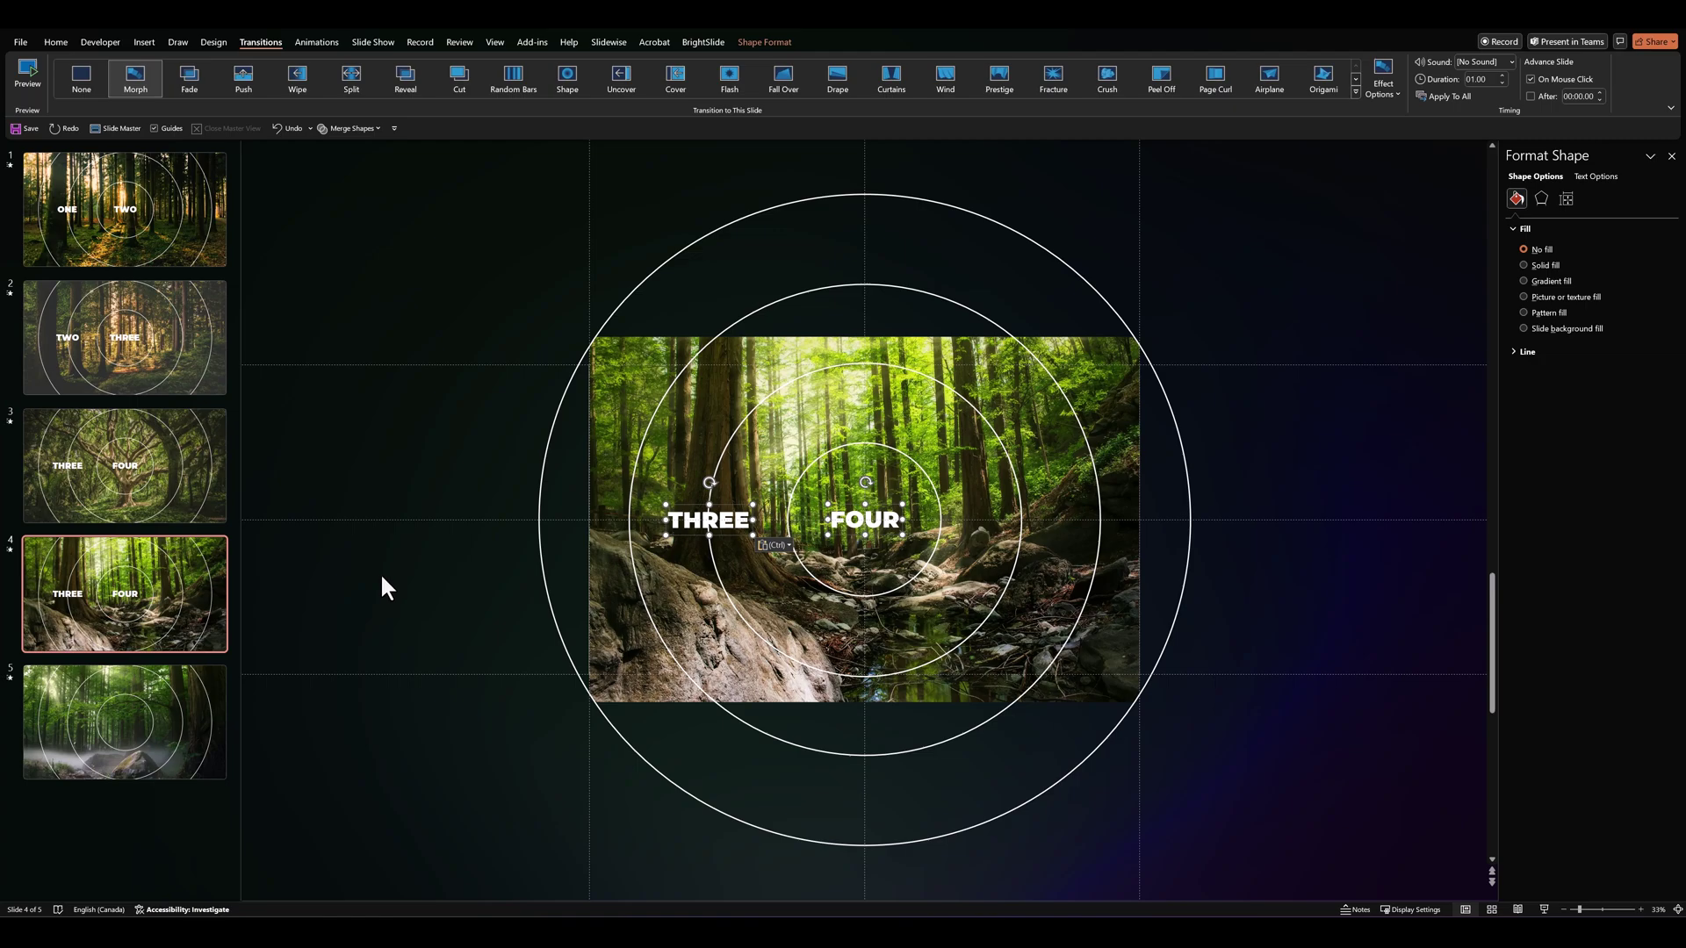
pyautogui.press('Left')
pyautogui.press('Left')
pyautogui.press('Left')
pyautogui.press('Left')
pyautogui.press('Left')
pyautogui.press('Left')
pyautogui.press('Left')
pyautogui.press('Left')
pyautogui.press('Left')
pyautogui.press('Left')
pyautogui.press('Left')
pyautogui.press('Left')
pyautogui.press('Left')
pyautogui.press('Left')
pyautogui.press('Left')
pyautogui.press('Left')
pyautogui.press('Left')
pyautogui.press('Left')
pyautogui.press('Left')
pyautogui.press('Left')
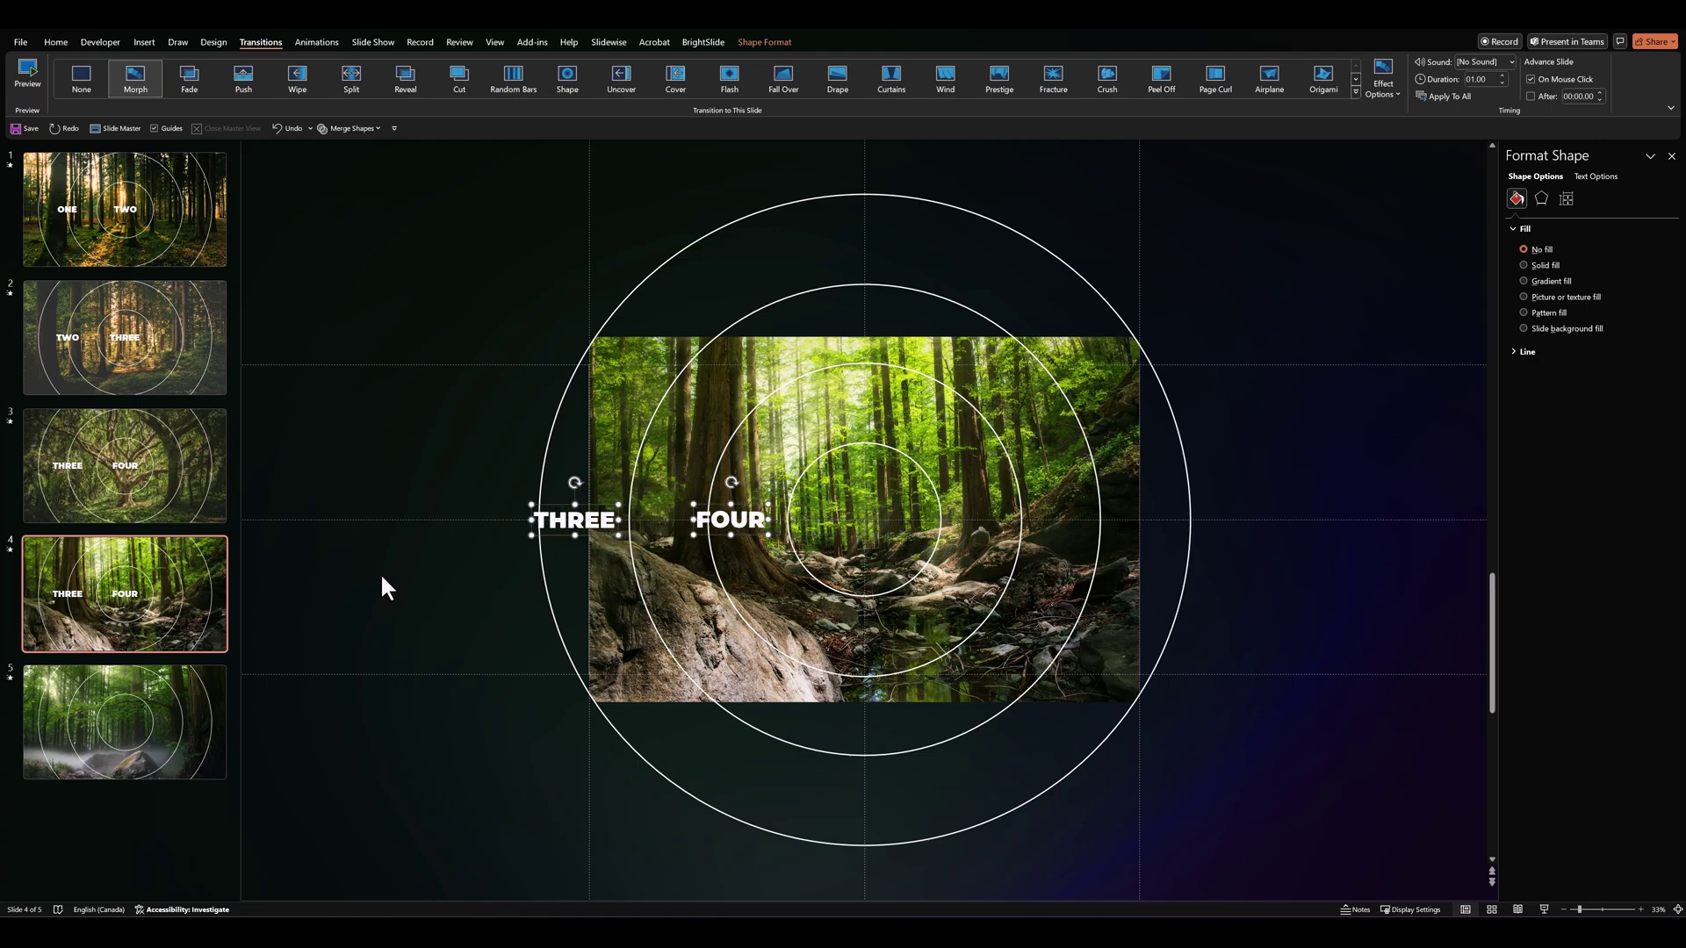
pyautogui.press('Left')
pyautogui.press('Left')
pyautogui.press('Left')
pyautogui.press('Left')
pyautogui.press('Left')
pyautogui.press('Left')
pyautogui.press('Left')
pyautogui.press('Left')
pyautogui.press('Left')
pyautogui.press('Left')
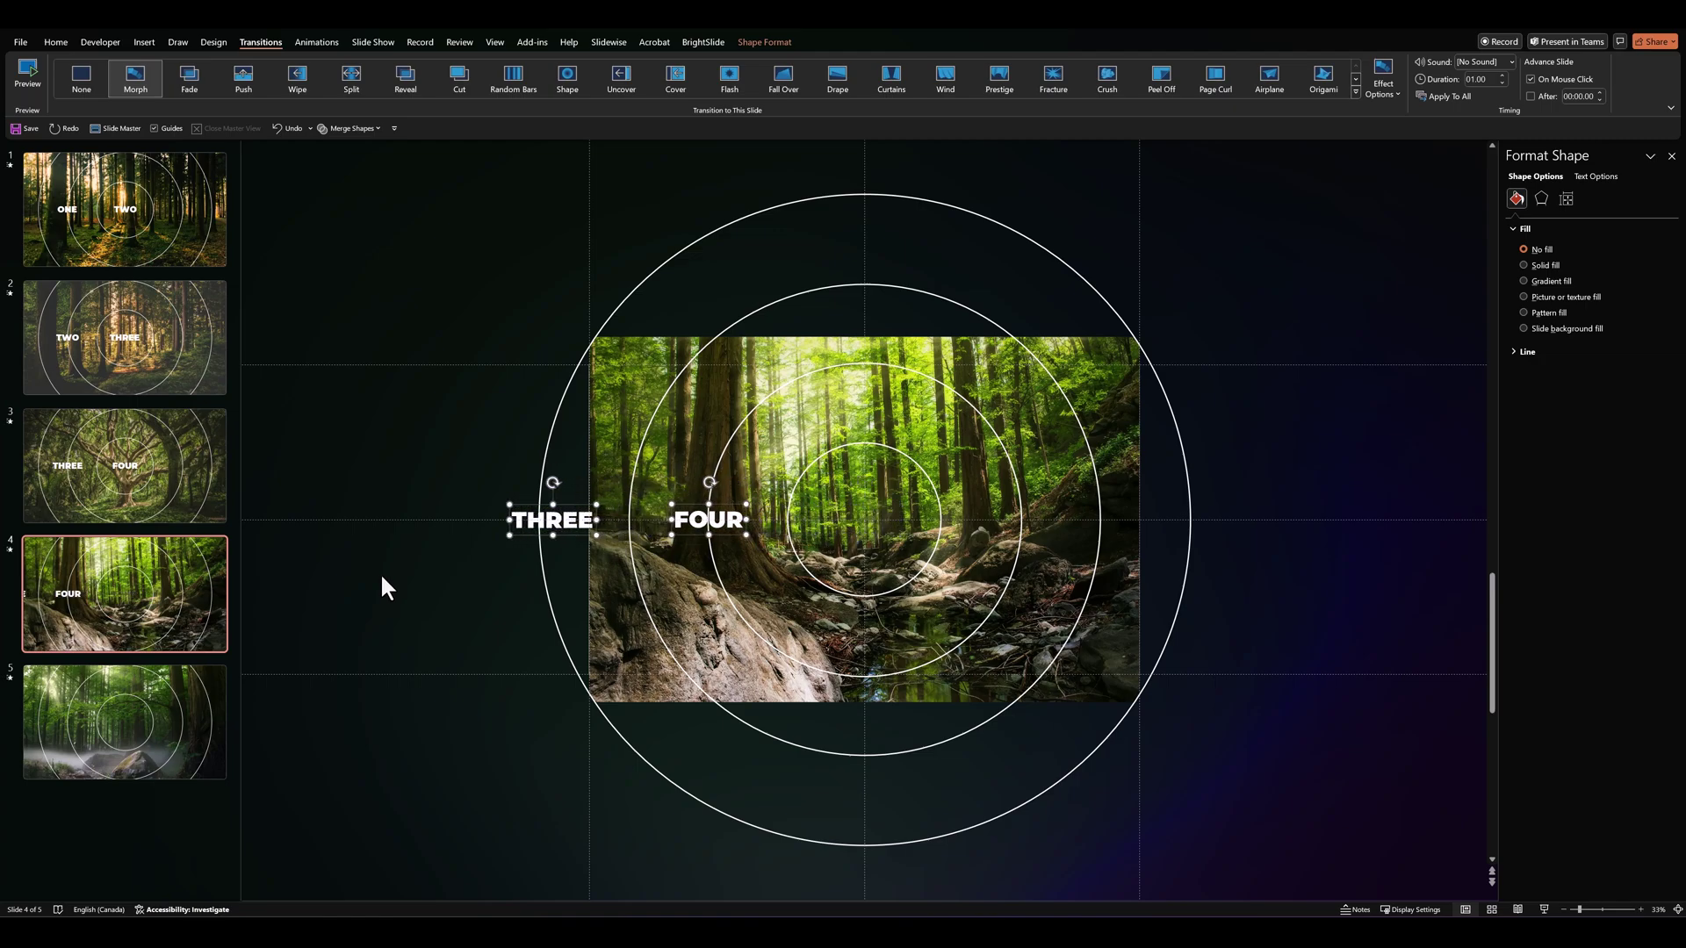
pyautogui.press('Left')
pyautogui.click(392, 569)
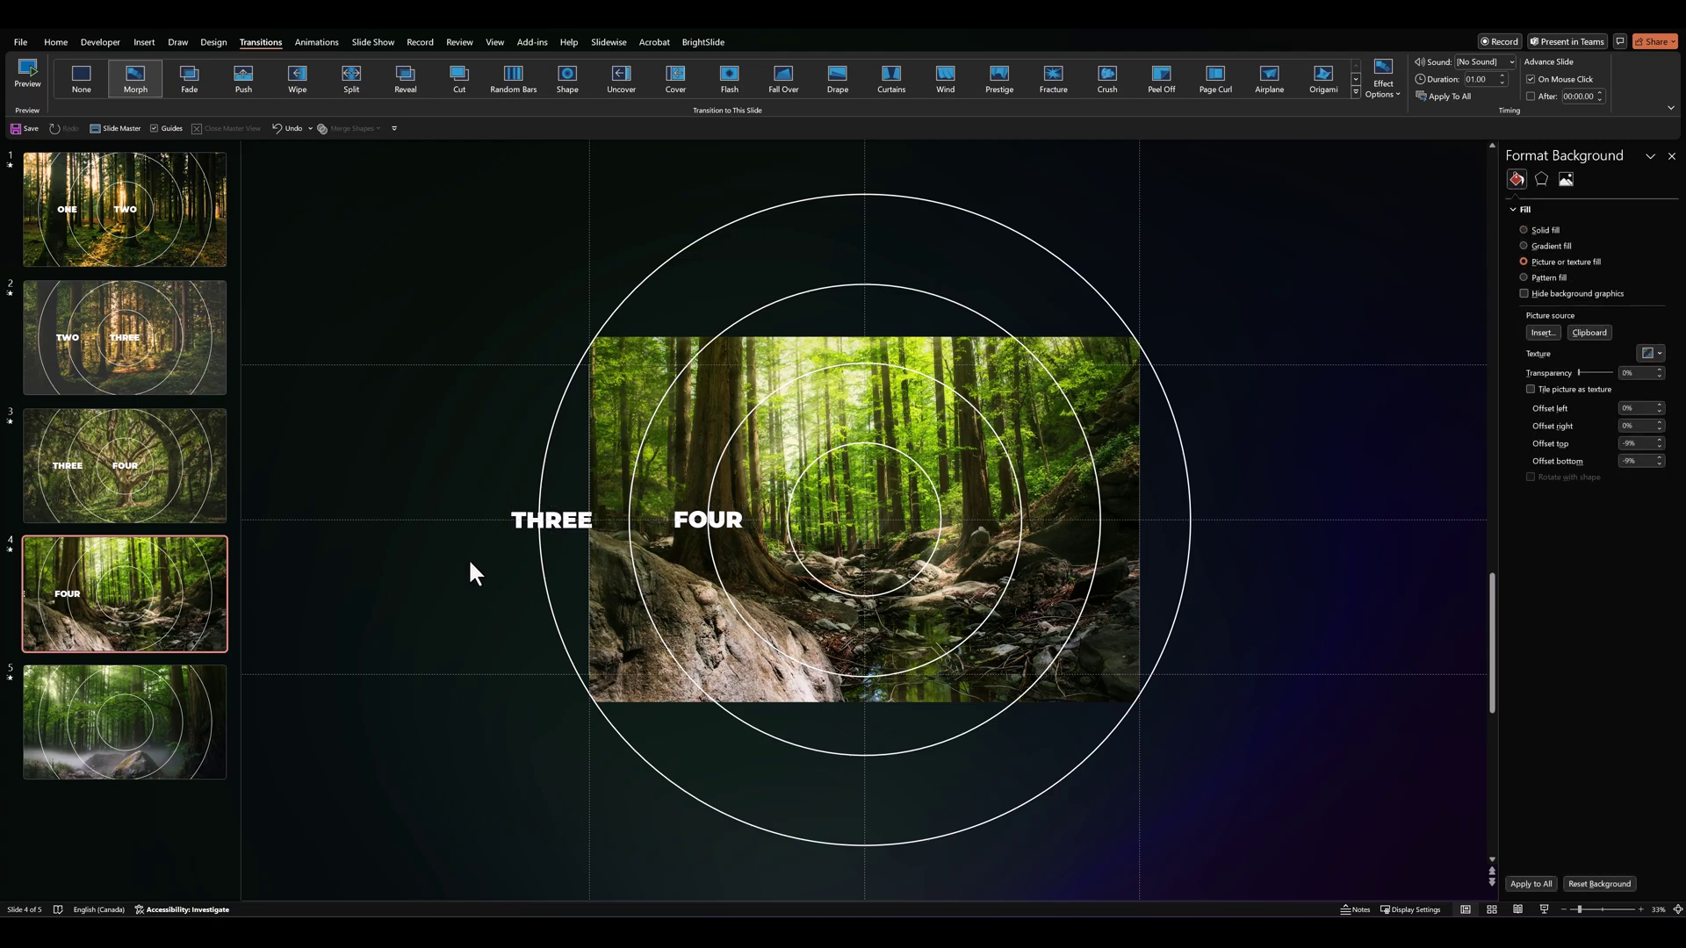
# - Duplicate FOUR into slide 4's innermost ring and retype the copy as FIVE
pyautogui.click(682, 534)
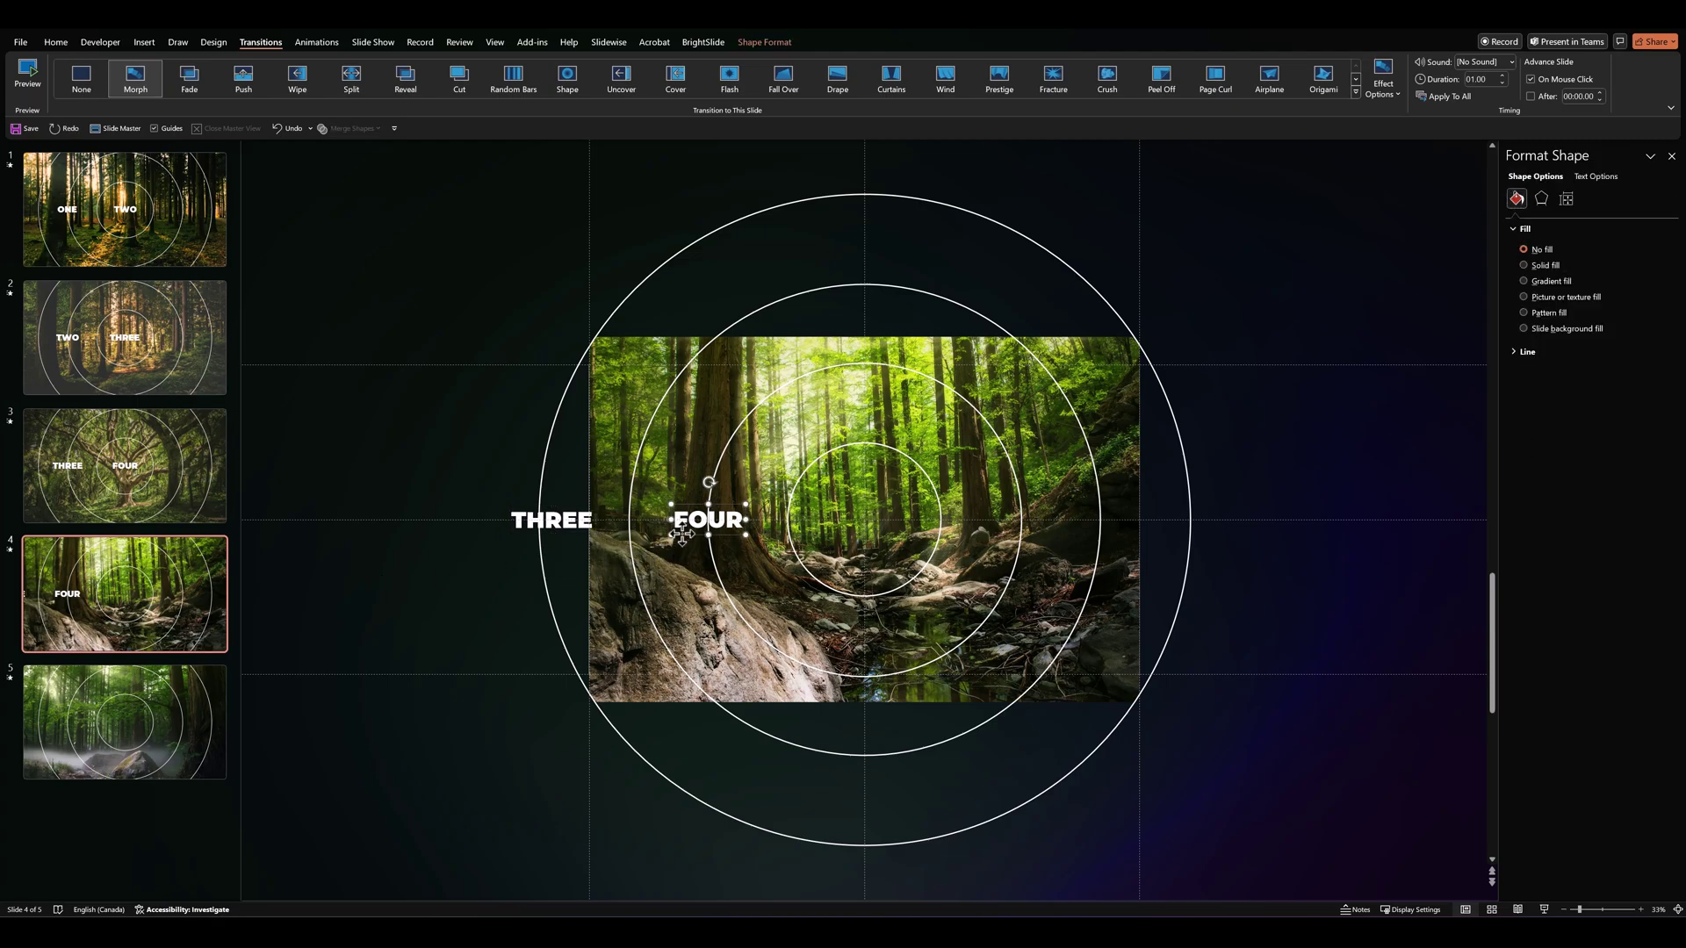
pyautogui.hotkey('ctrl', 'v')
pyautogui.moveTo(699, 542); pyautogui.dragTo(850, 546)
pyautogui.doubleClick(855, 524)
pyautogui.write('FIVE')
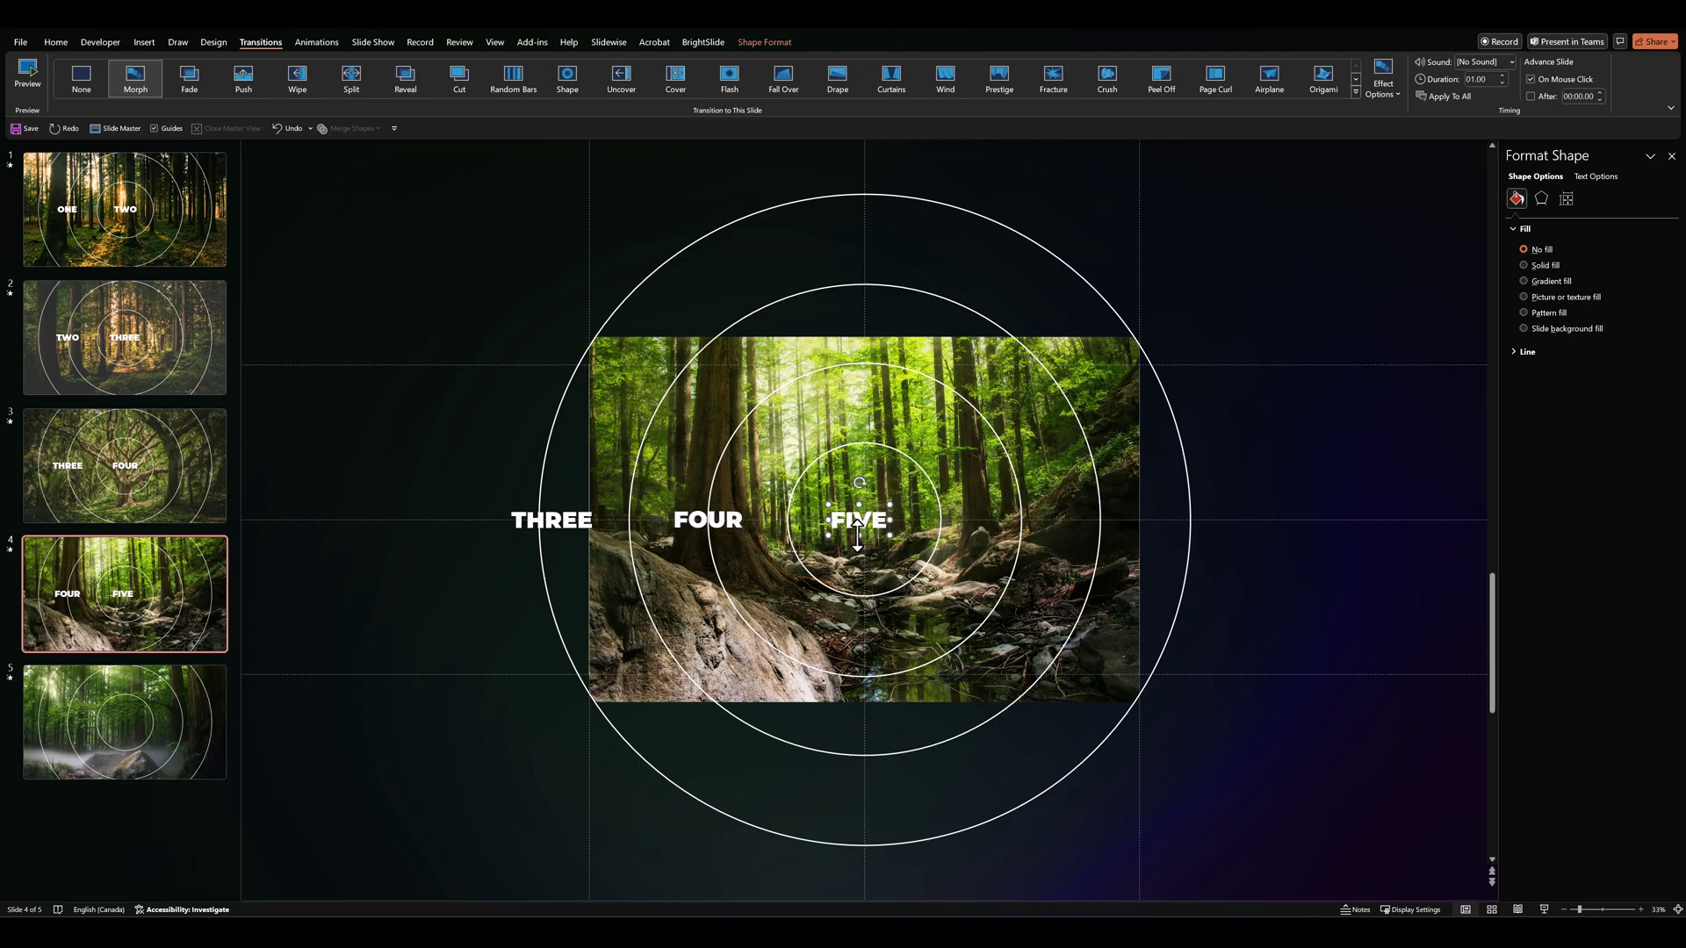
pyautogui.moveTo(857, 527); pyautogui.dragTo(858, 538)
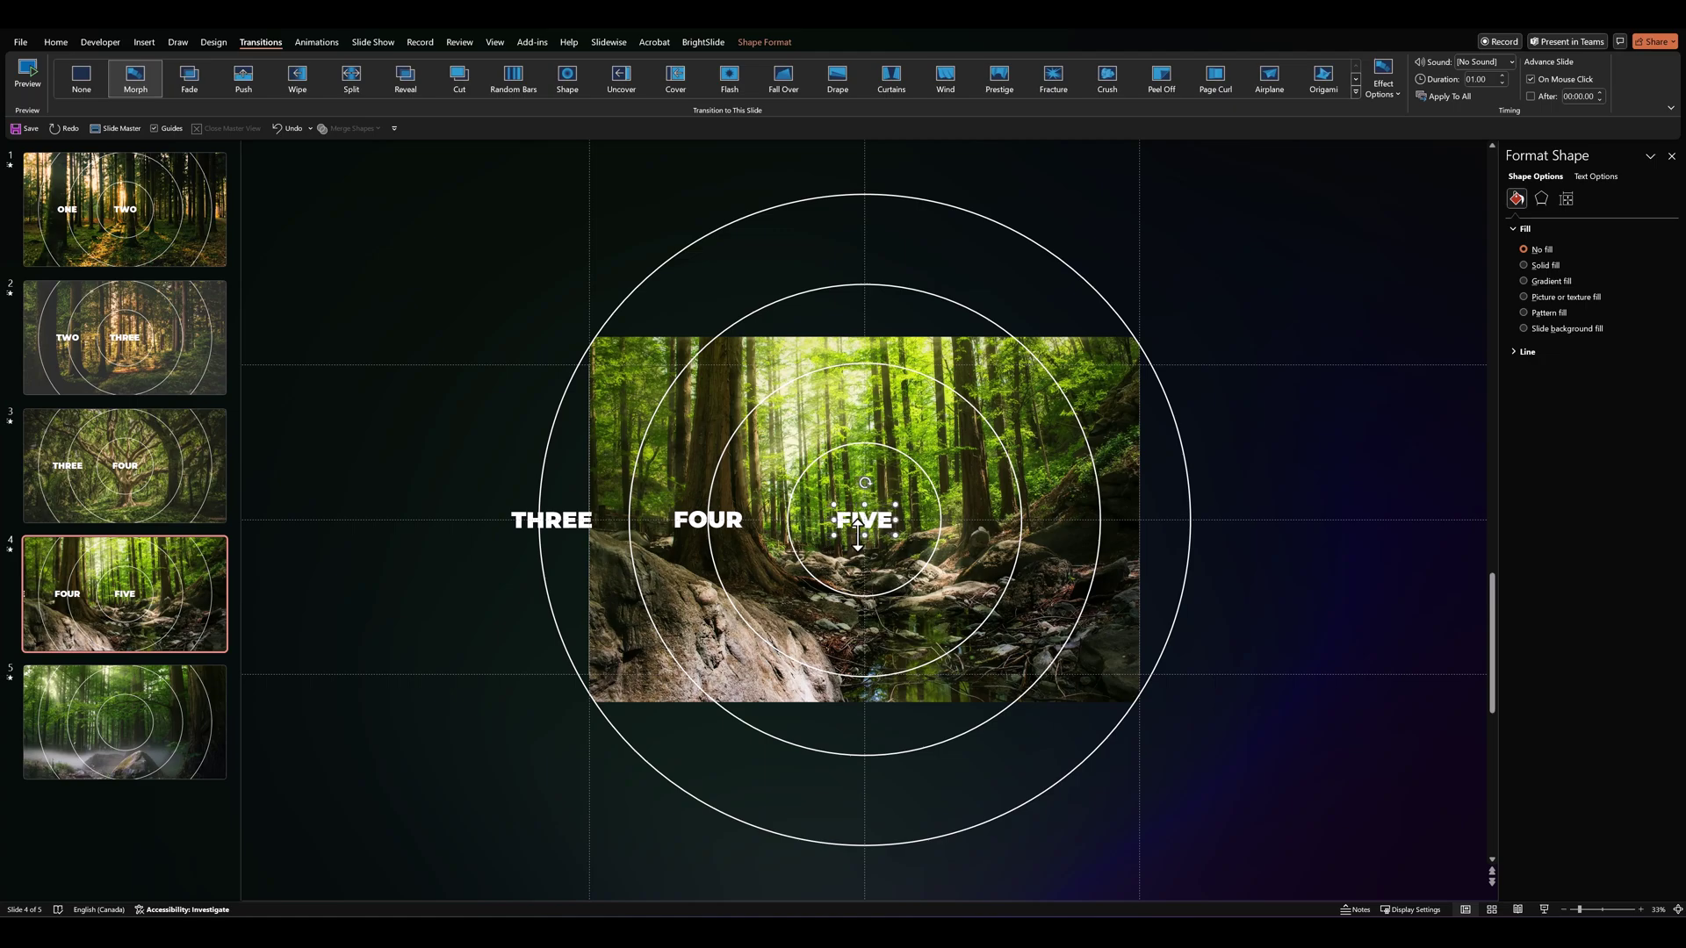
# - Paste FOUR and FIVE onto slide 5 and shift them one ring left
pyautogui.keyDown('shift'); pyautogui.click(732, 523); pyautogui.keyUp('shift')
pyautogui.click(183, 734)
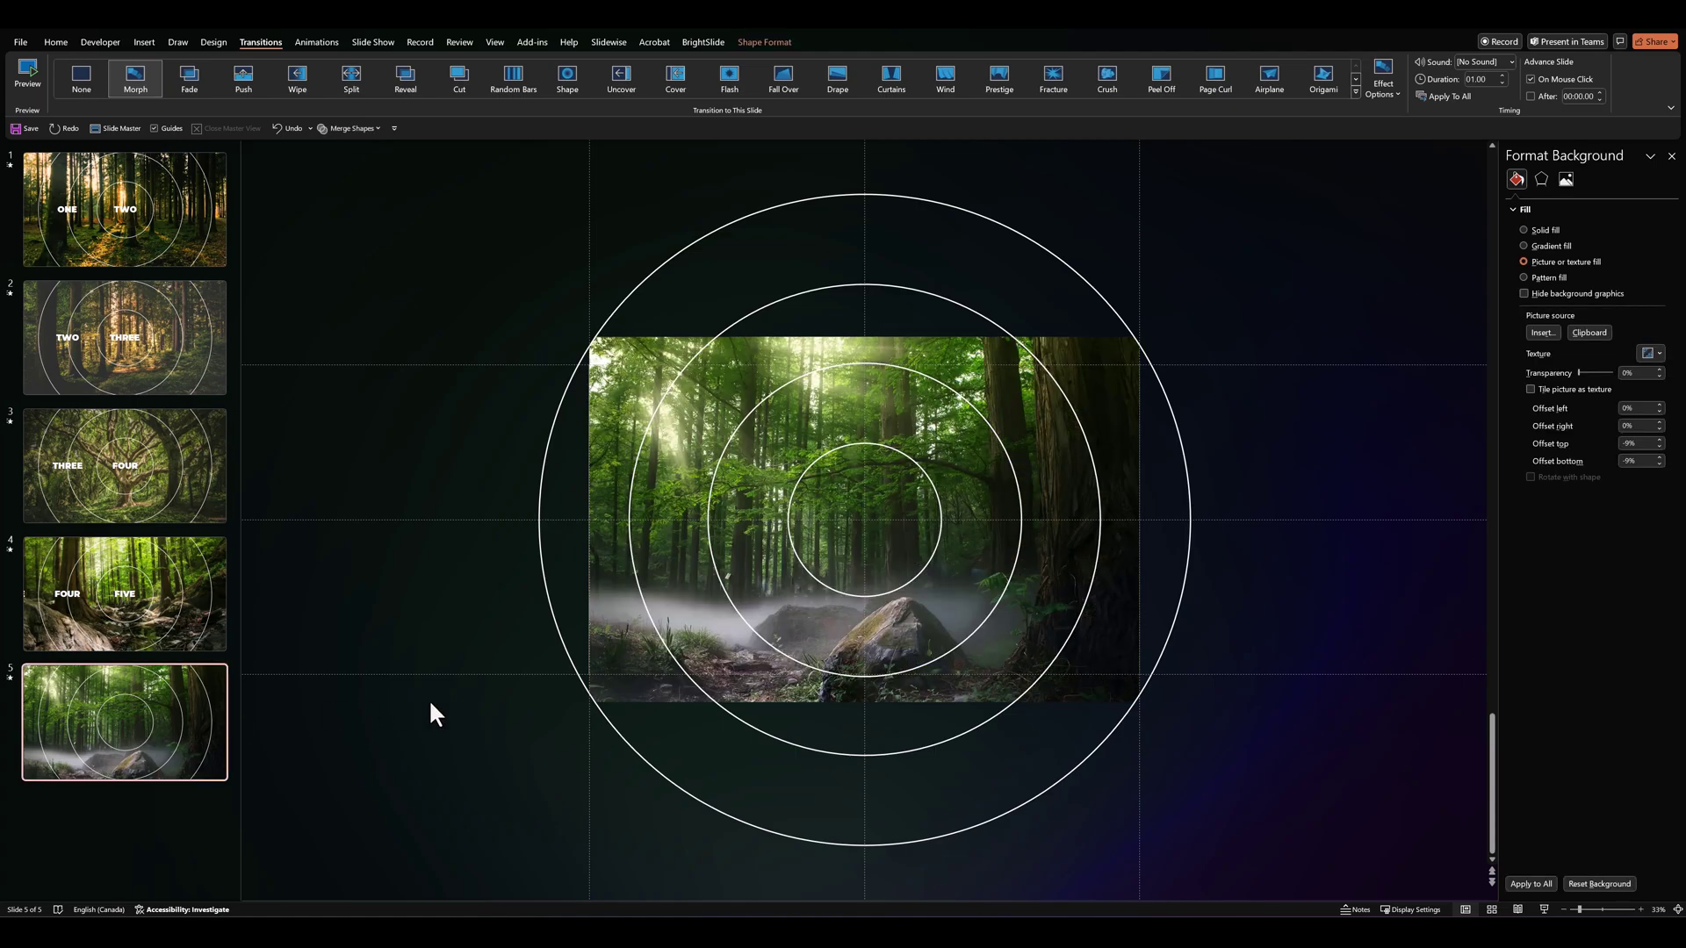
pyautogui.hotkey('ctrl', 'v')
pyautogui.press('Left')
pyautogui.press('Left')
pyautogui.press('Left')
pyautogui.press('Left')
pyautogui.press('Left')
pyautogui.press('Left')
pyautogui.press('Left')
pyautogui.press('Left')
pyautogui.press('Left')
pyautogui.press('Left')
pyautogui.press('Left')
pyautogui.press('Left')
pyautogui.press('Left')
pyautogui.press('Left')
pyautogui.press('Left')
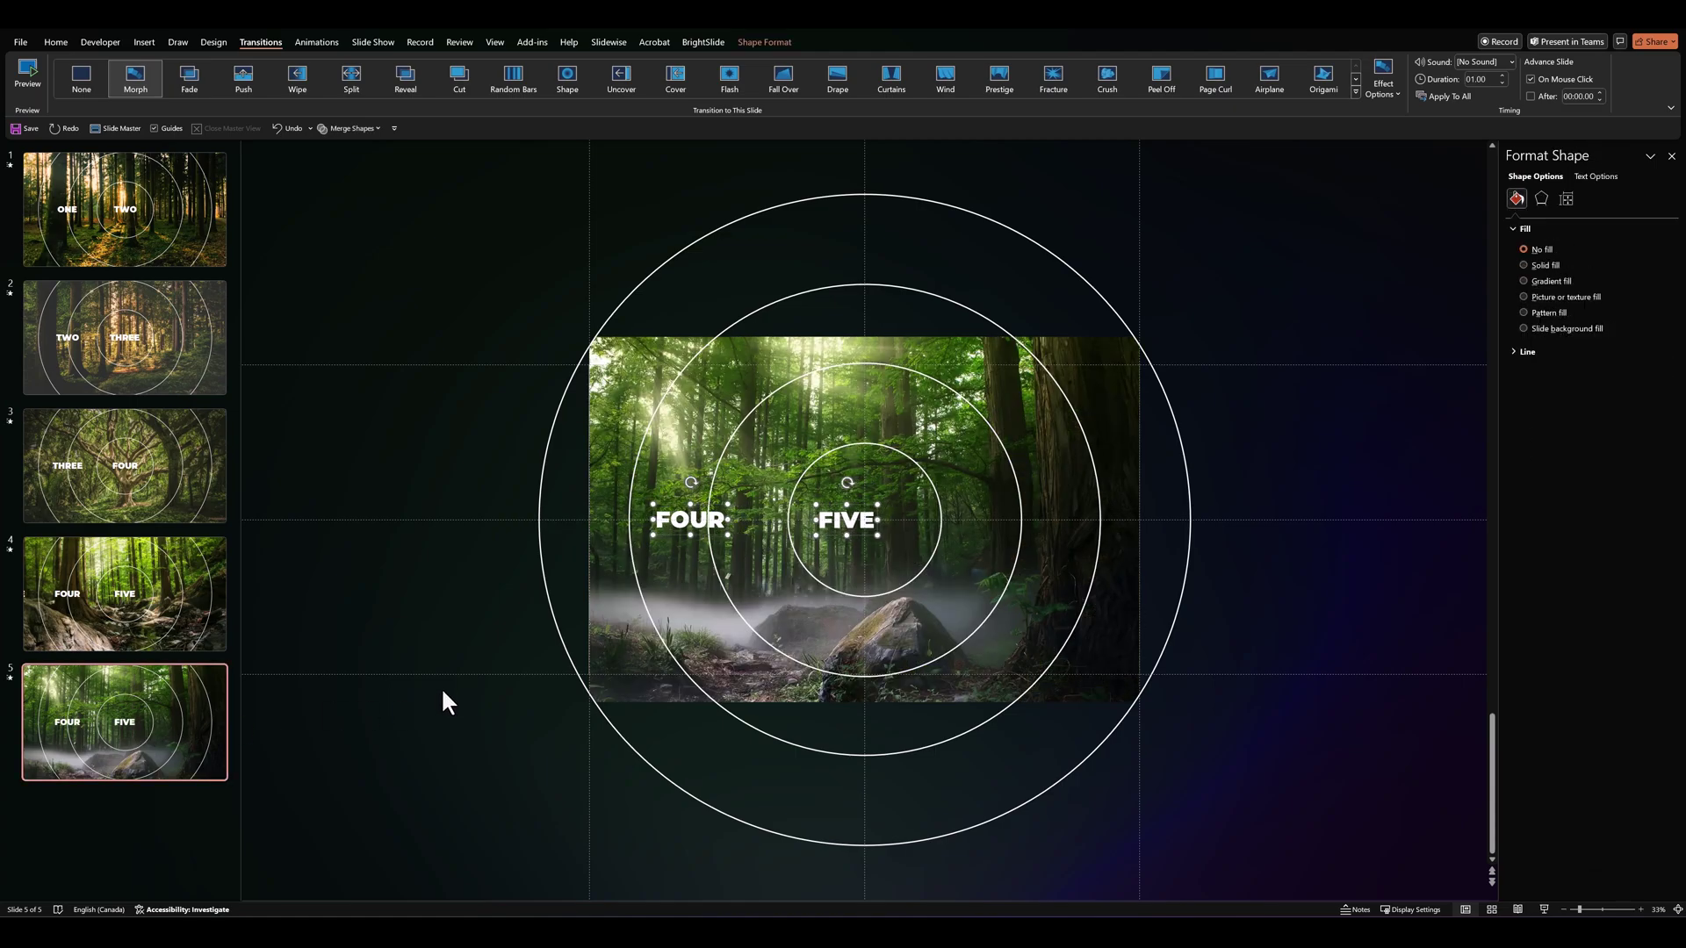
pyautogui.press('Left')
pyautogui.press('Left')
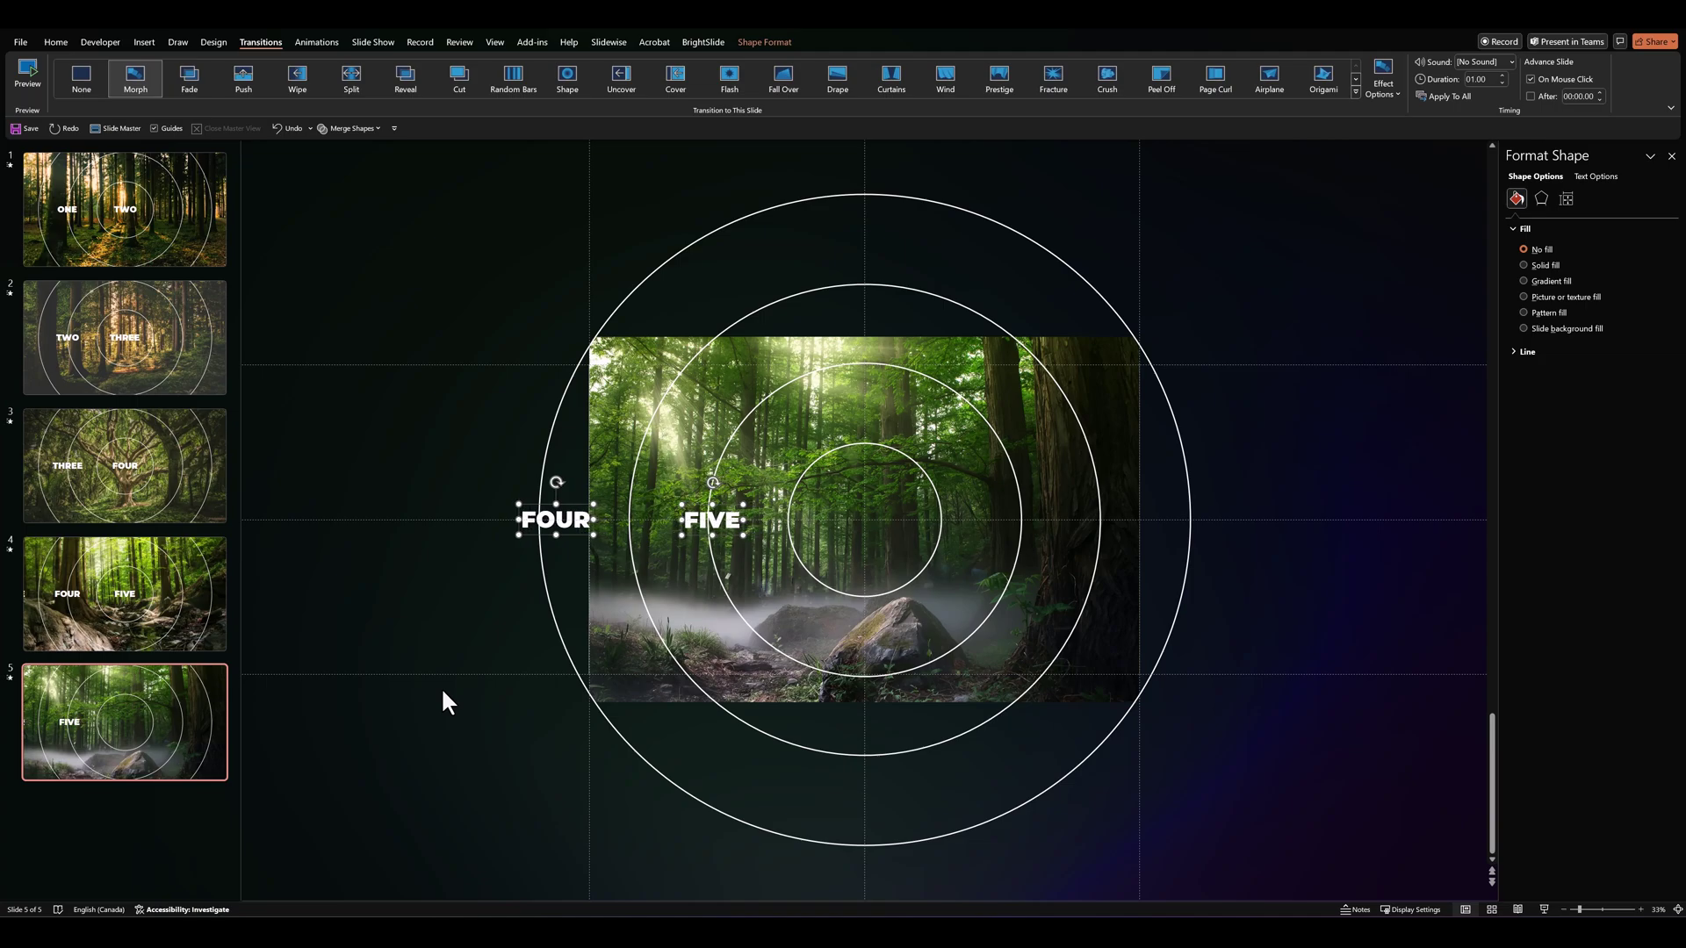
pyautogui.hotkey('ctrl', 'Left')
pyautogui.hotkey('ctrl', 'Left')
pyautogui.hotkey('ctrl', 'Left')
pyautogui.click(492, 590)
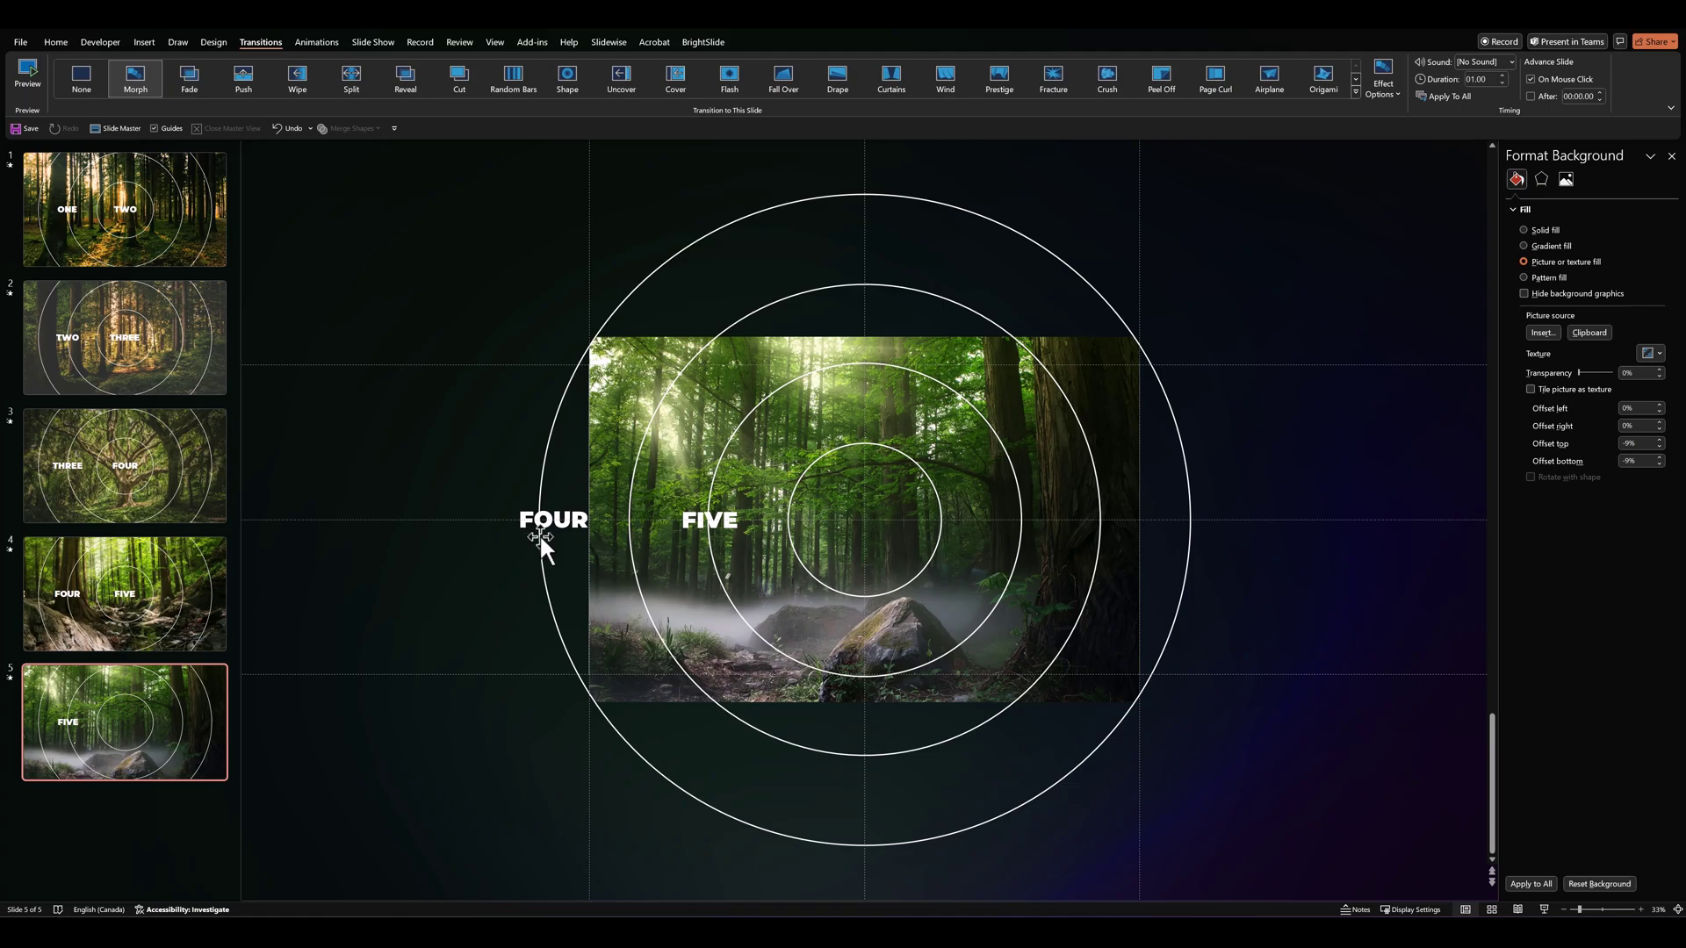
# - Compare FOUR's position on slide 5 with THREE's position on slide 4
pyautogui.click(516, 527)
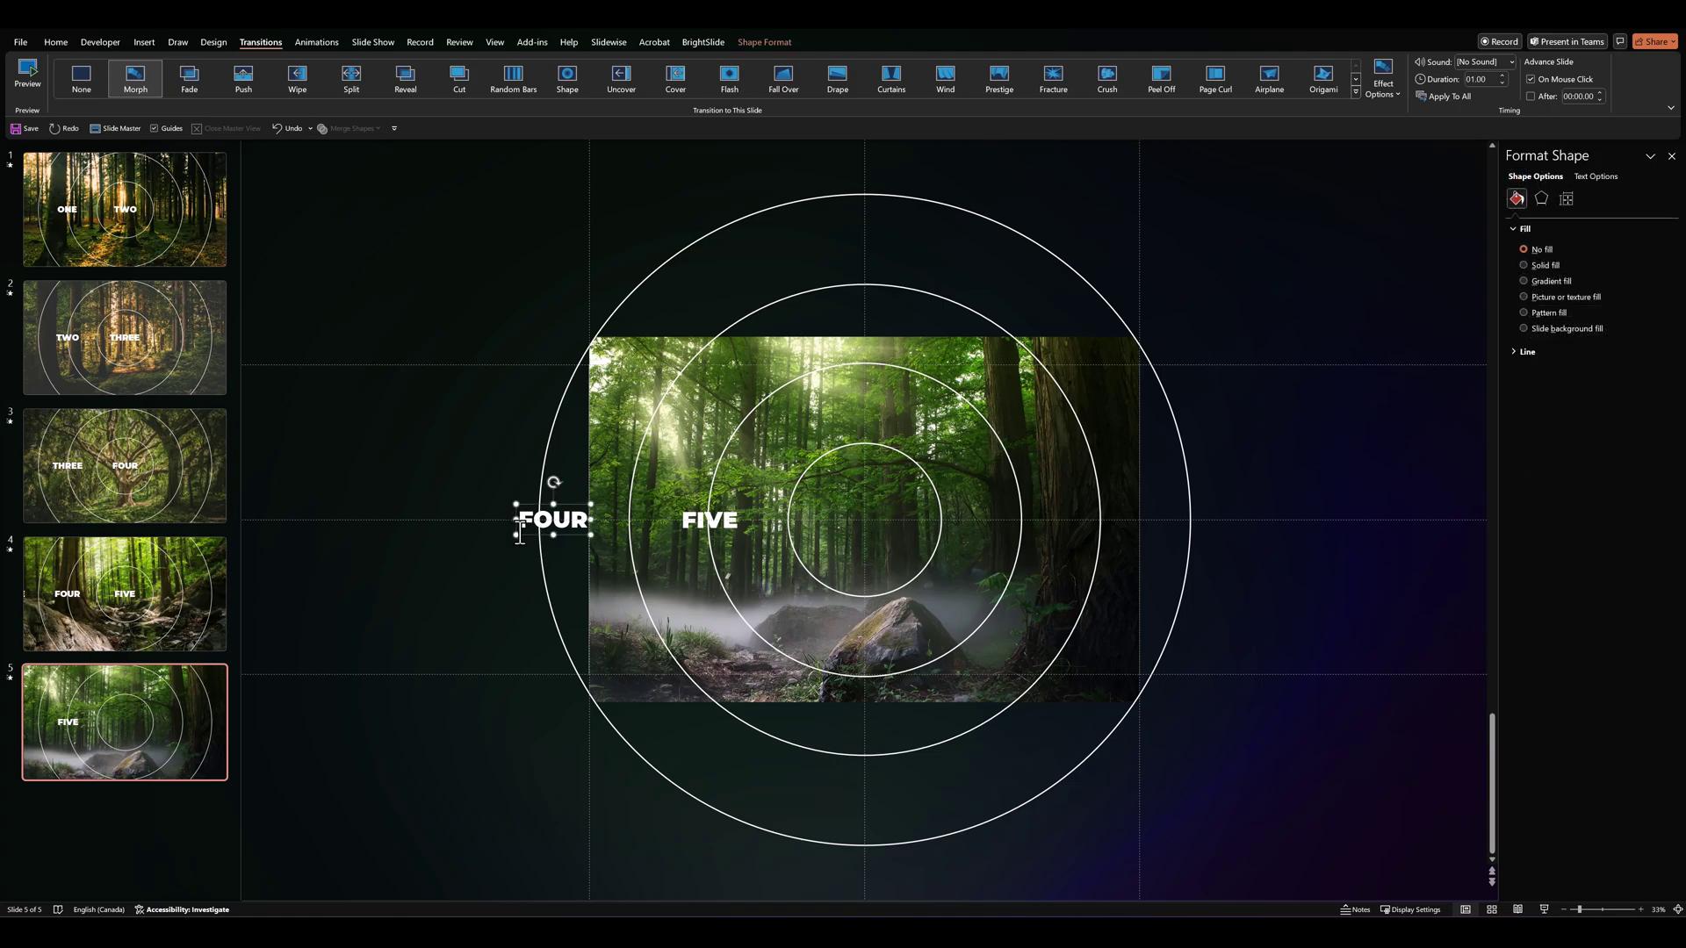
pyautogui.click(481, 579)
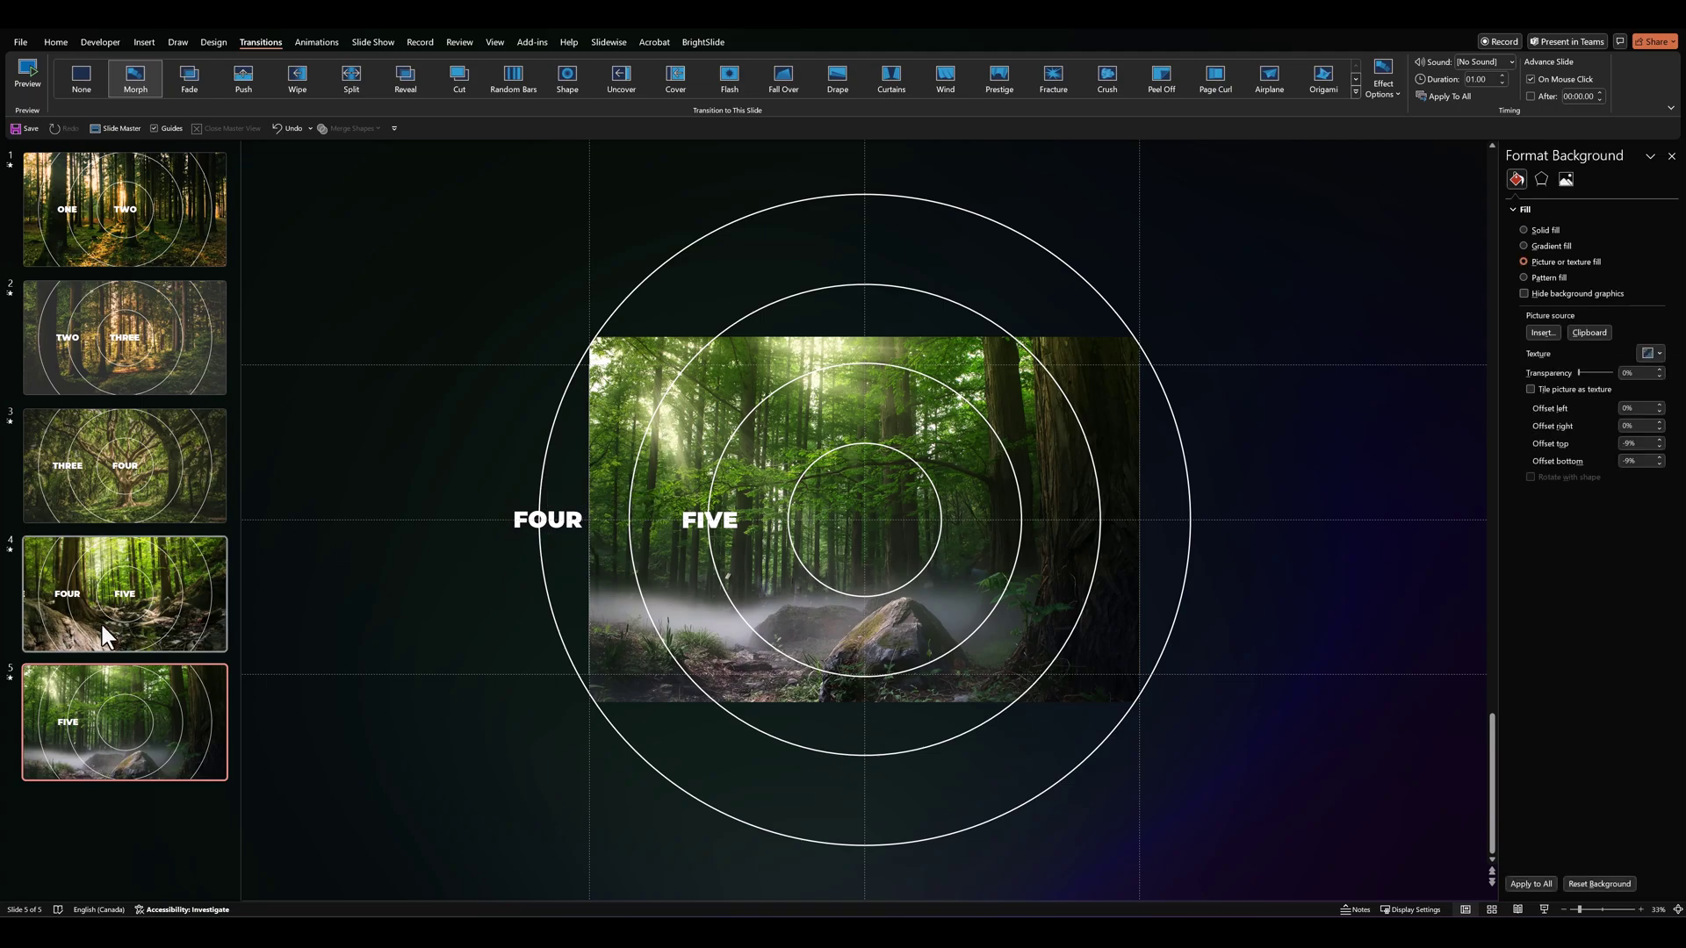
pyautogui.click(118, 599)
pyautogui.moveTo(350, 466); pyautogui.dragTo(646, 569)
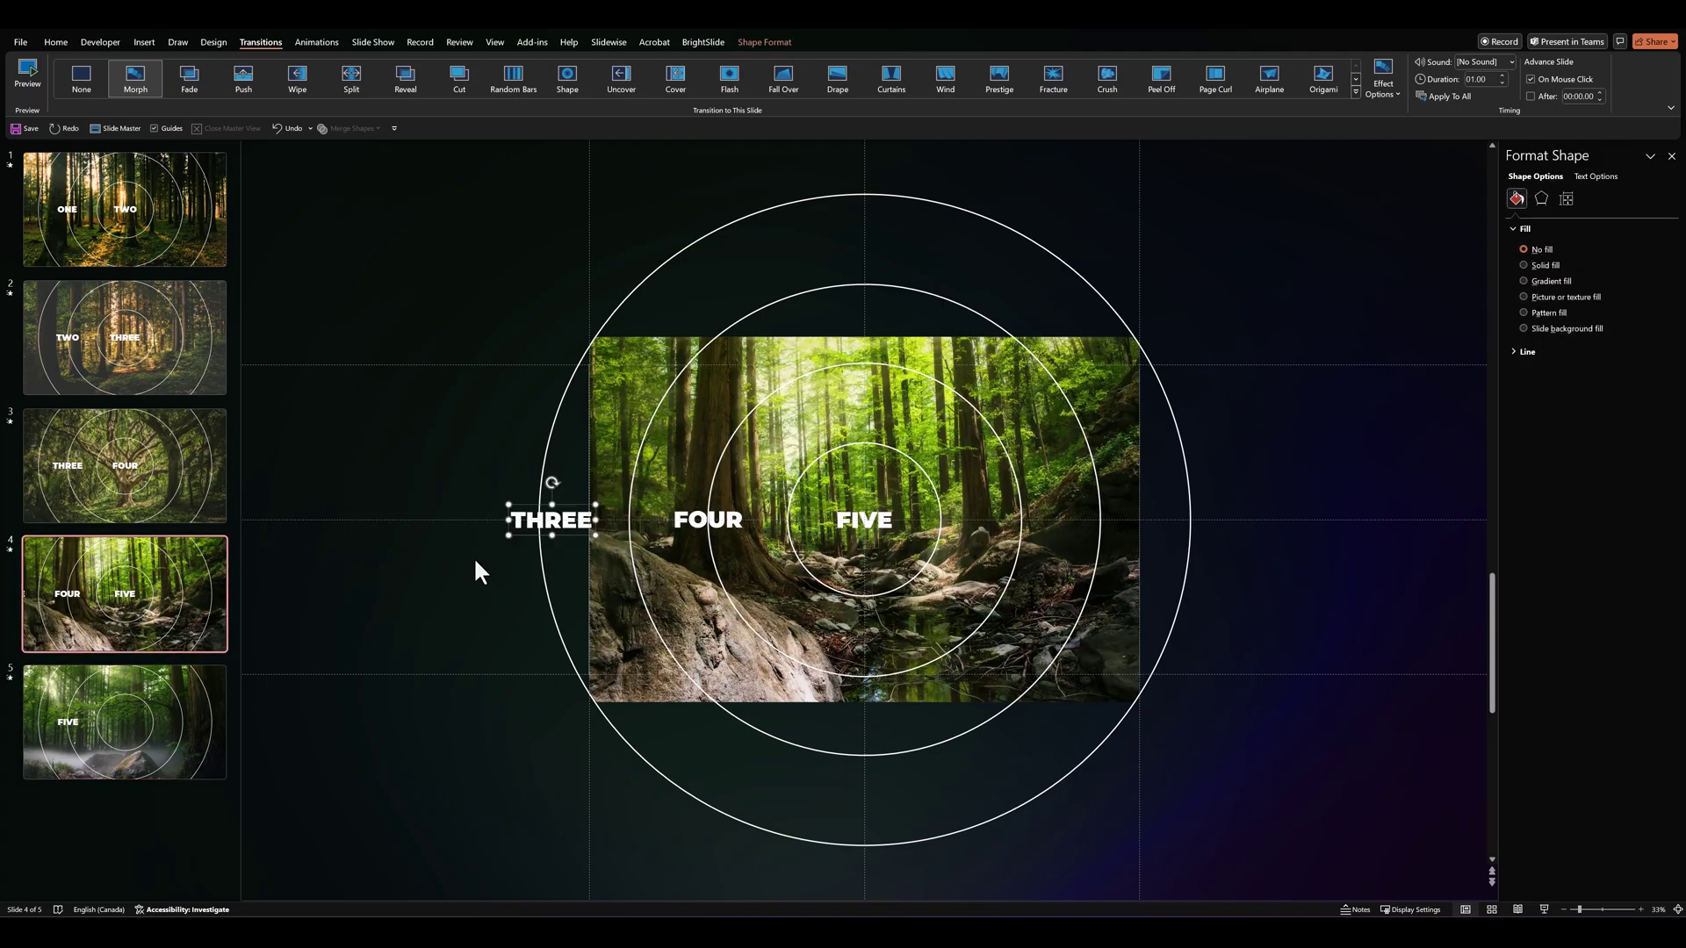
pyautogui.click(463, 587)
# - Step back through slides 3 and 2 to slide 1
pyautogui.click(152, 483)
pyautogui.click(109, 339)
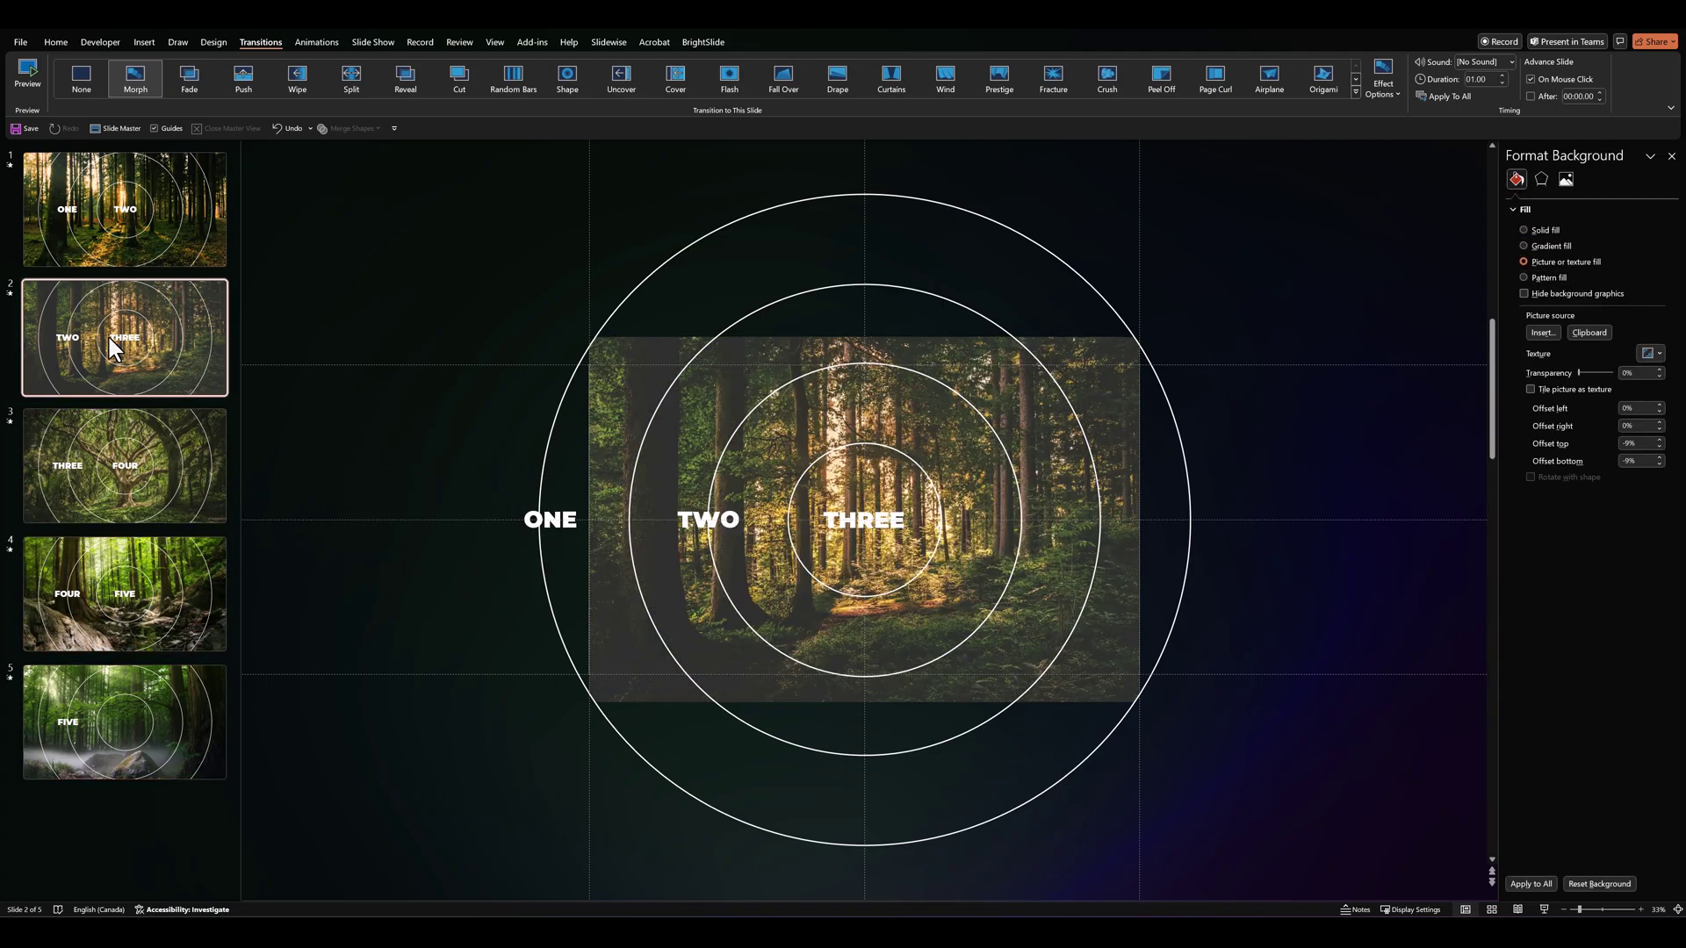
pyautogui.click(128, 257)
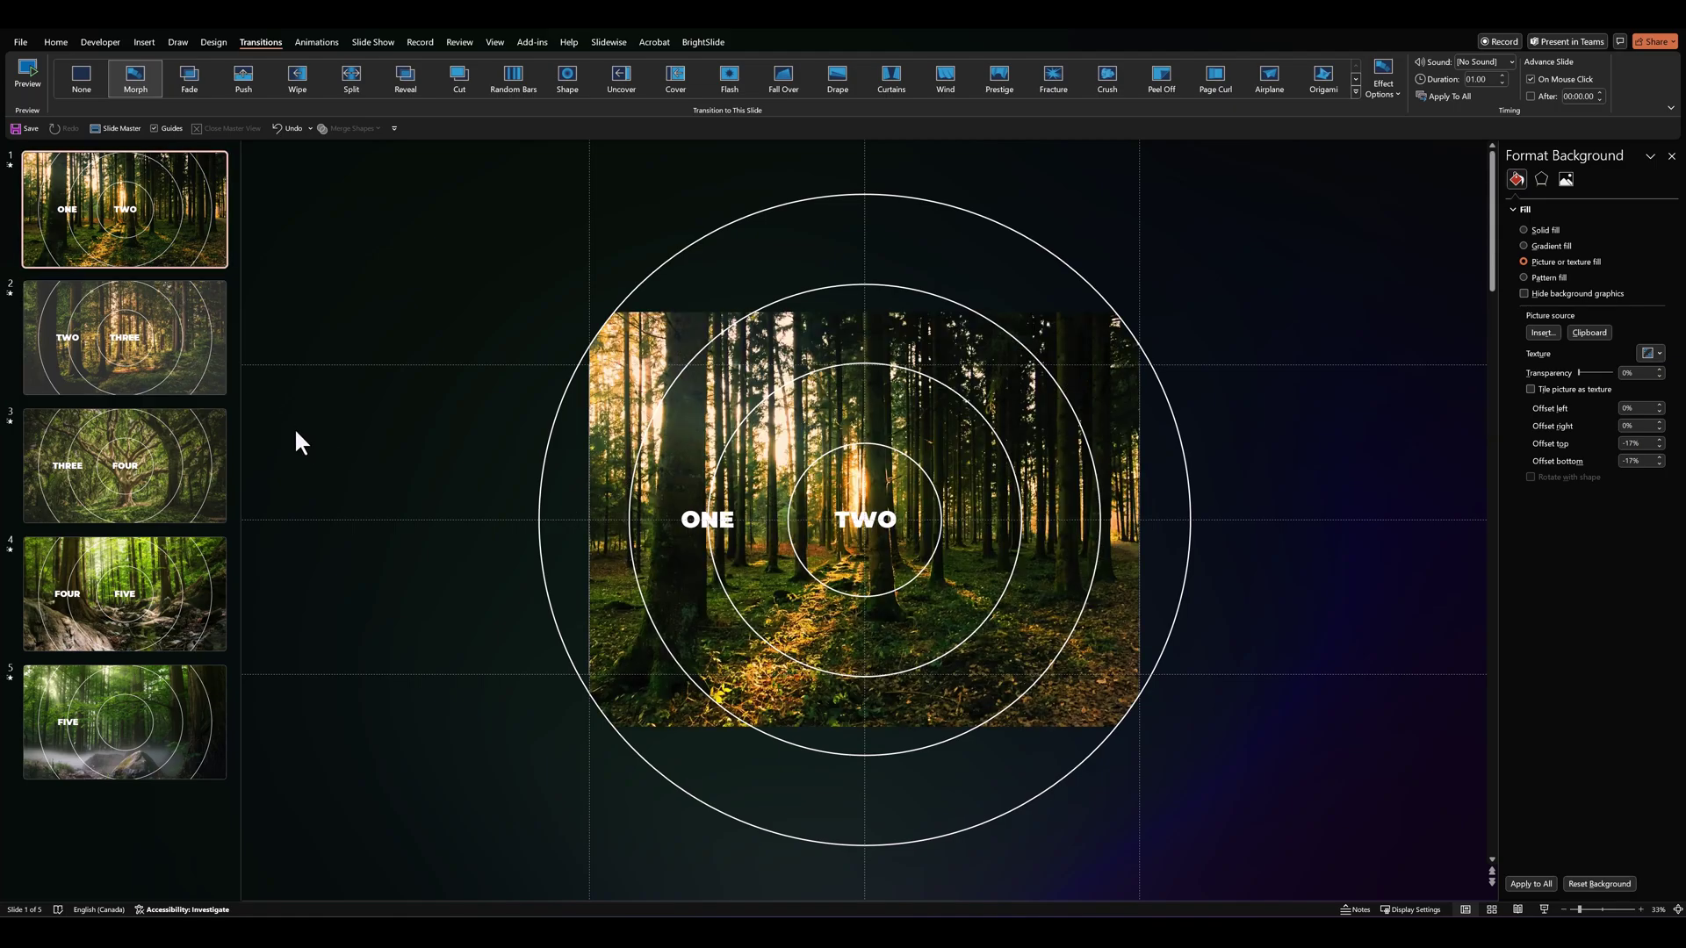
# - Send TWO on slide 1 and THREE on slide 2 behind the forest photo
pyautogui.click(827, 479)
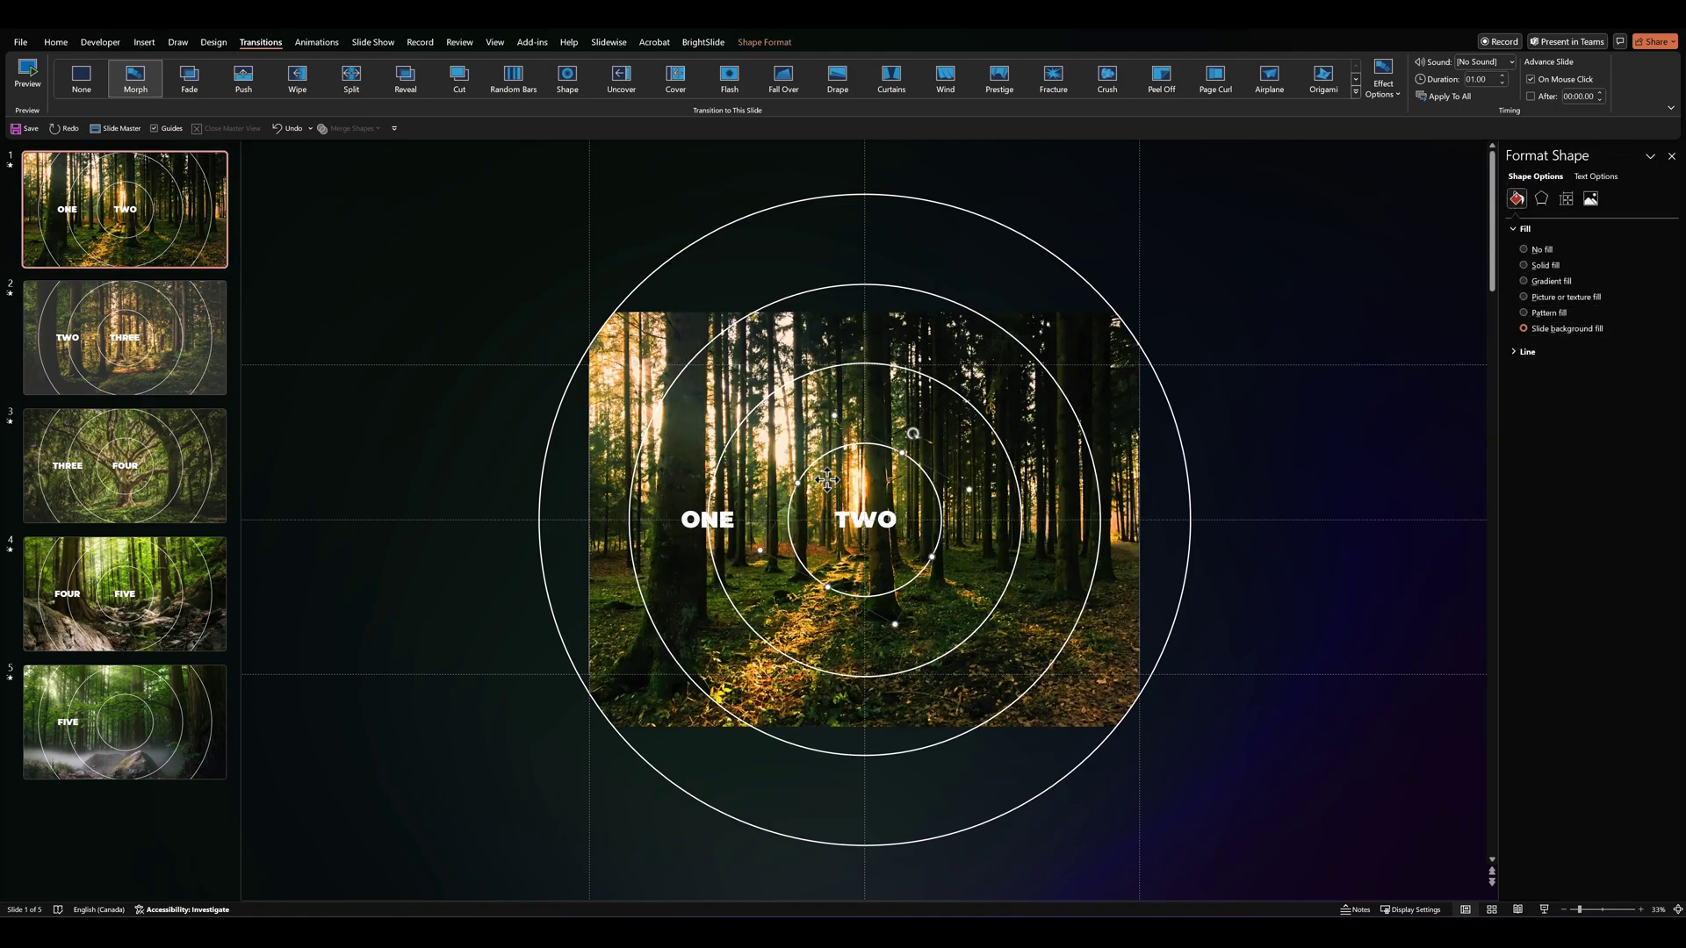
pyautogui.rightClick(827, 481)
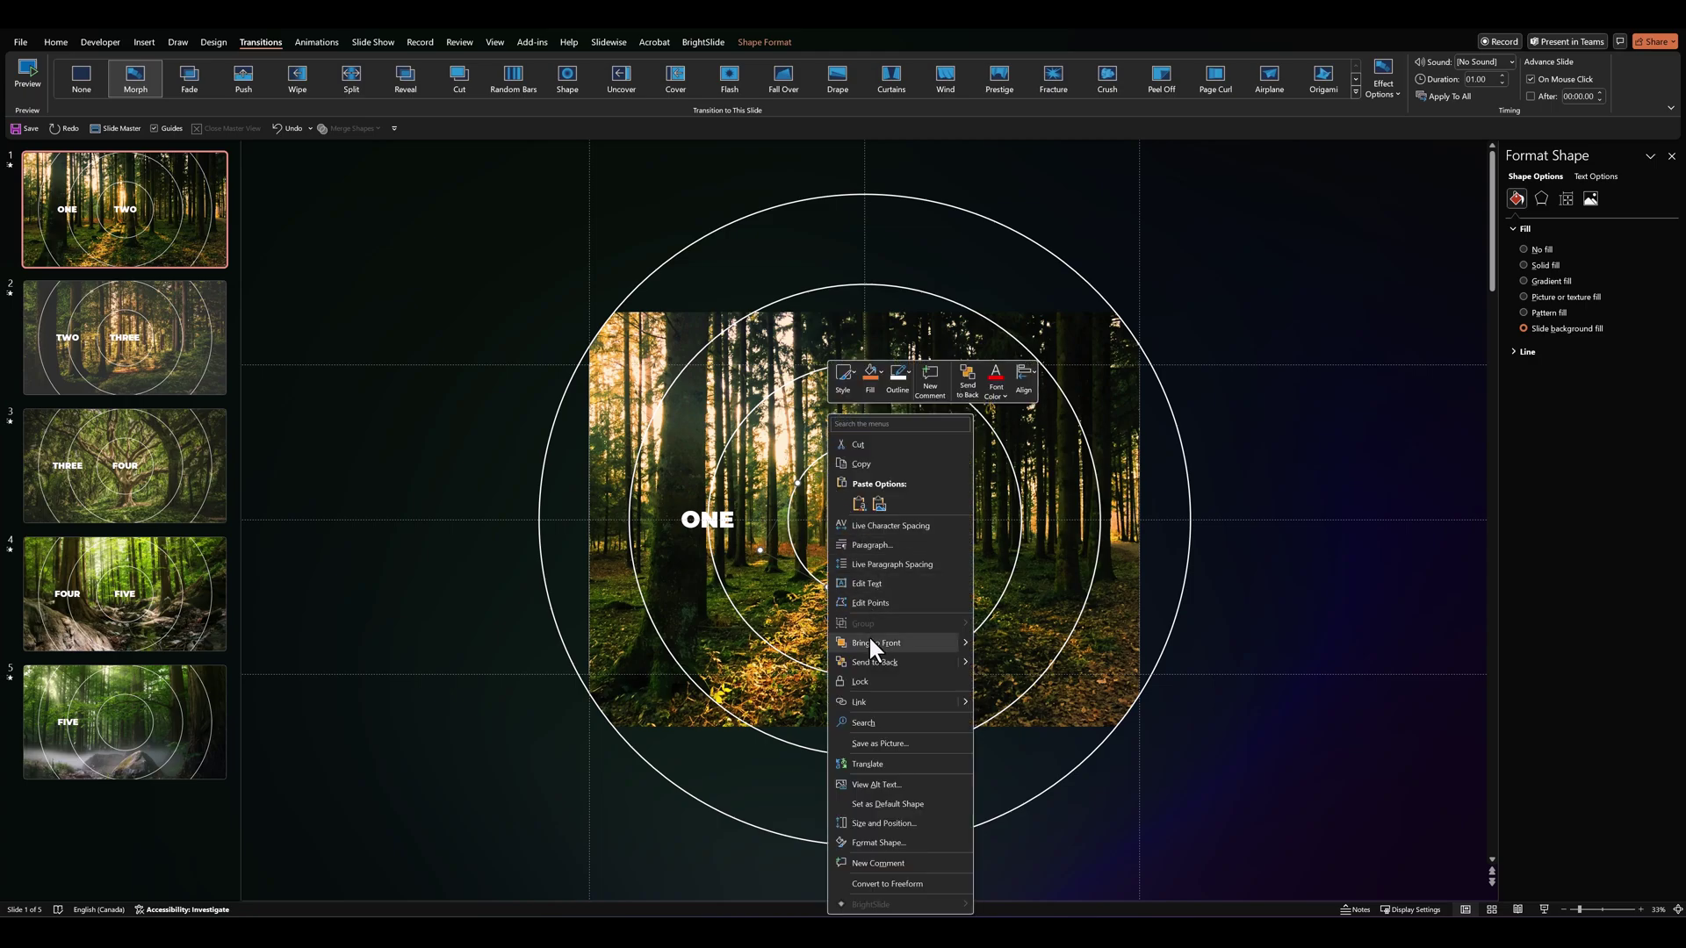
pyautogui.click(861, 647)
pyautogui.click(169, 376)
pyautogui.rightClick(826, 479)
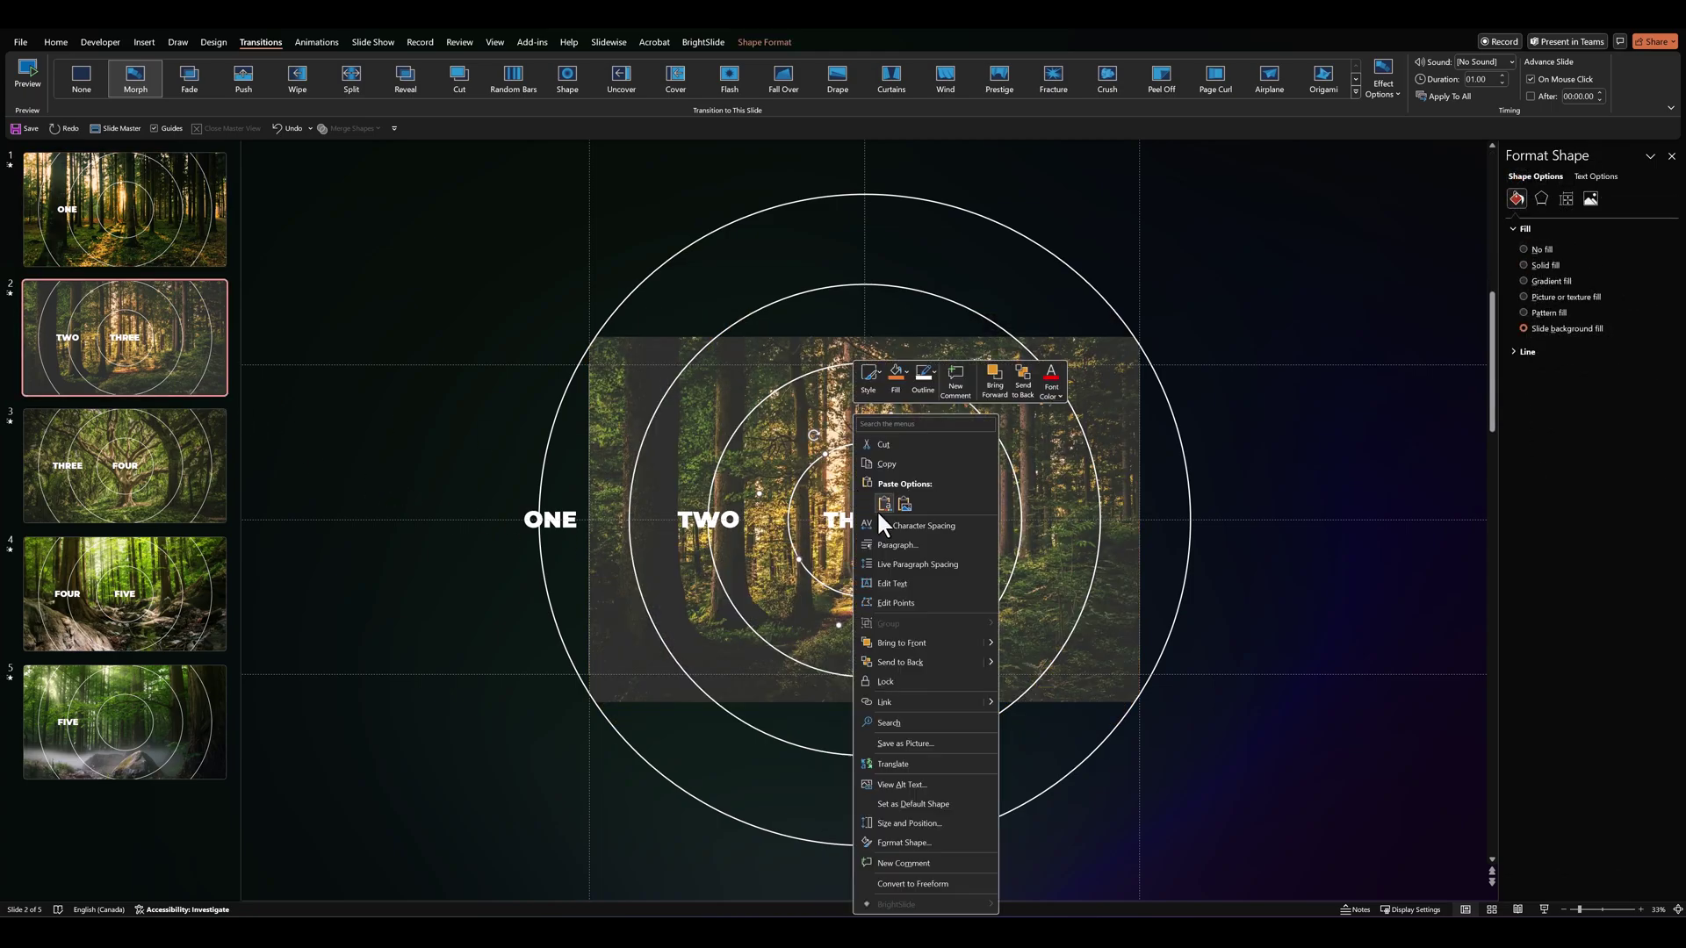
pyautogui.click(860, 650)
# - Send FOUR on slide 3 and FIVE on slide 4 behind the forest photo
pyautogui.click(167, 492)
pyautogui.rightClick(827, 482)
pyautogui.click(861, 650)
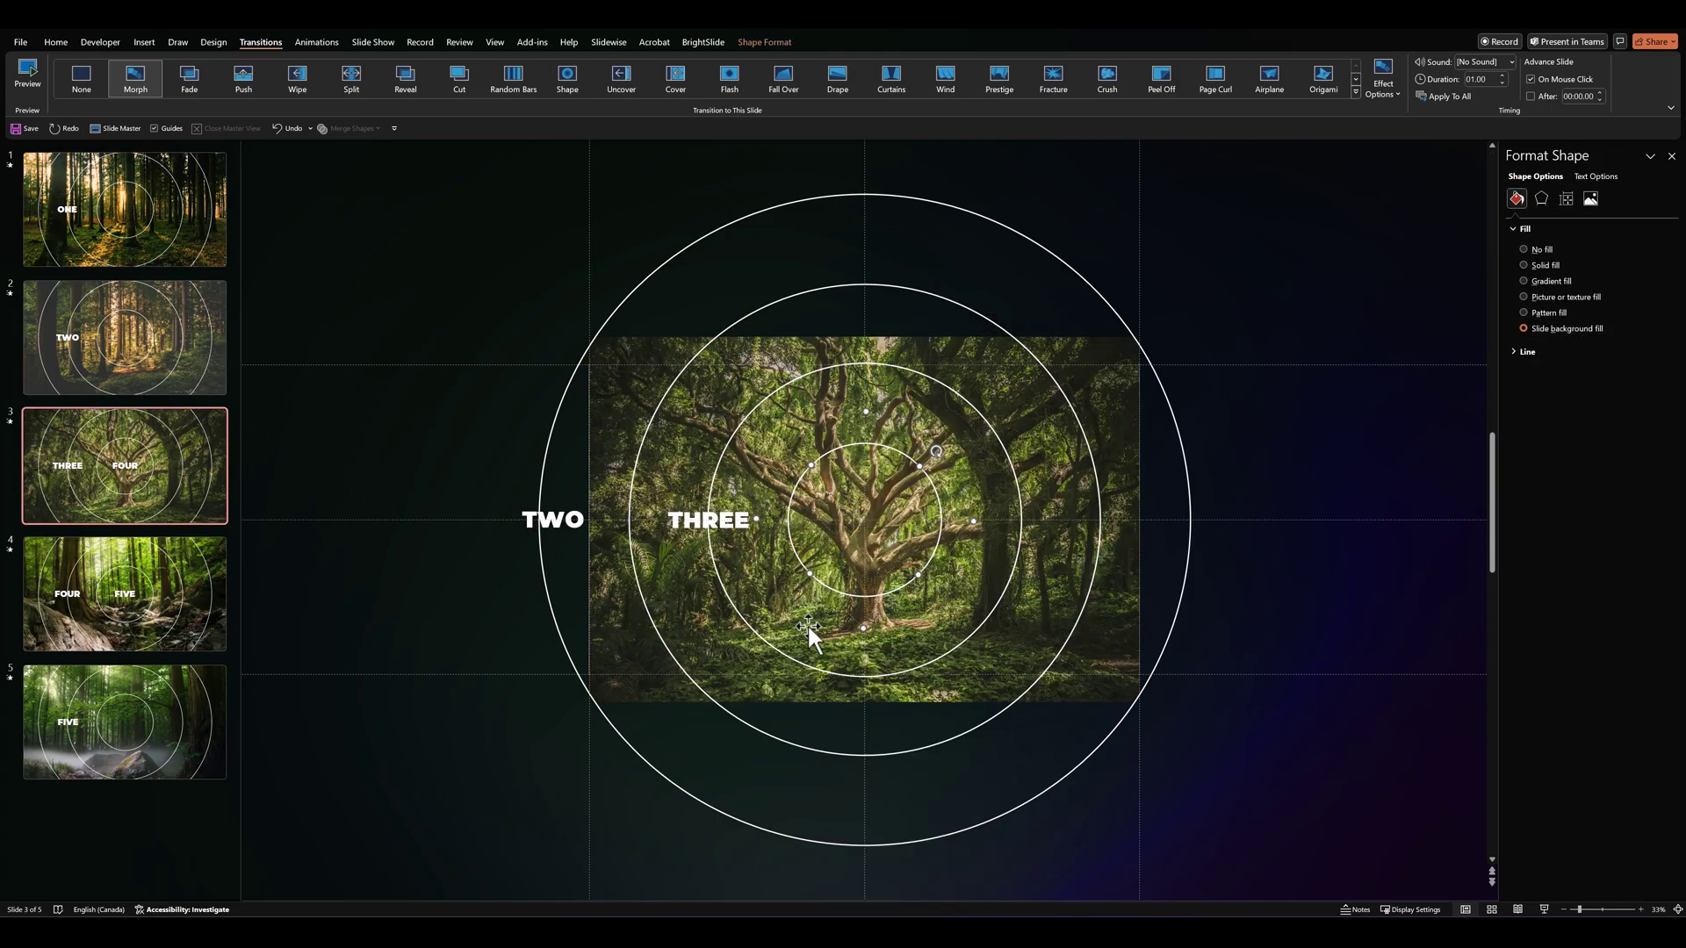
pyautogui.click(171, 577)
pyautogui.click(819, 482)
pyautogui.rightClick(819, 481)
pyautogui.click(856, 649)
# - Check slide 5's shapes without changes, then return to slide 1
pyautogui.click(144, 716)
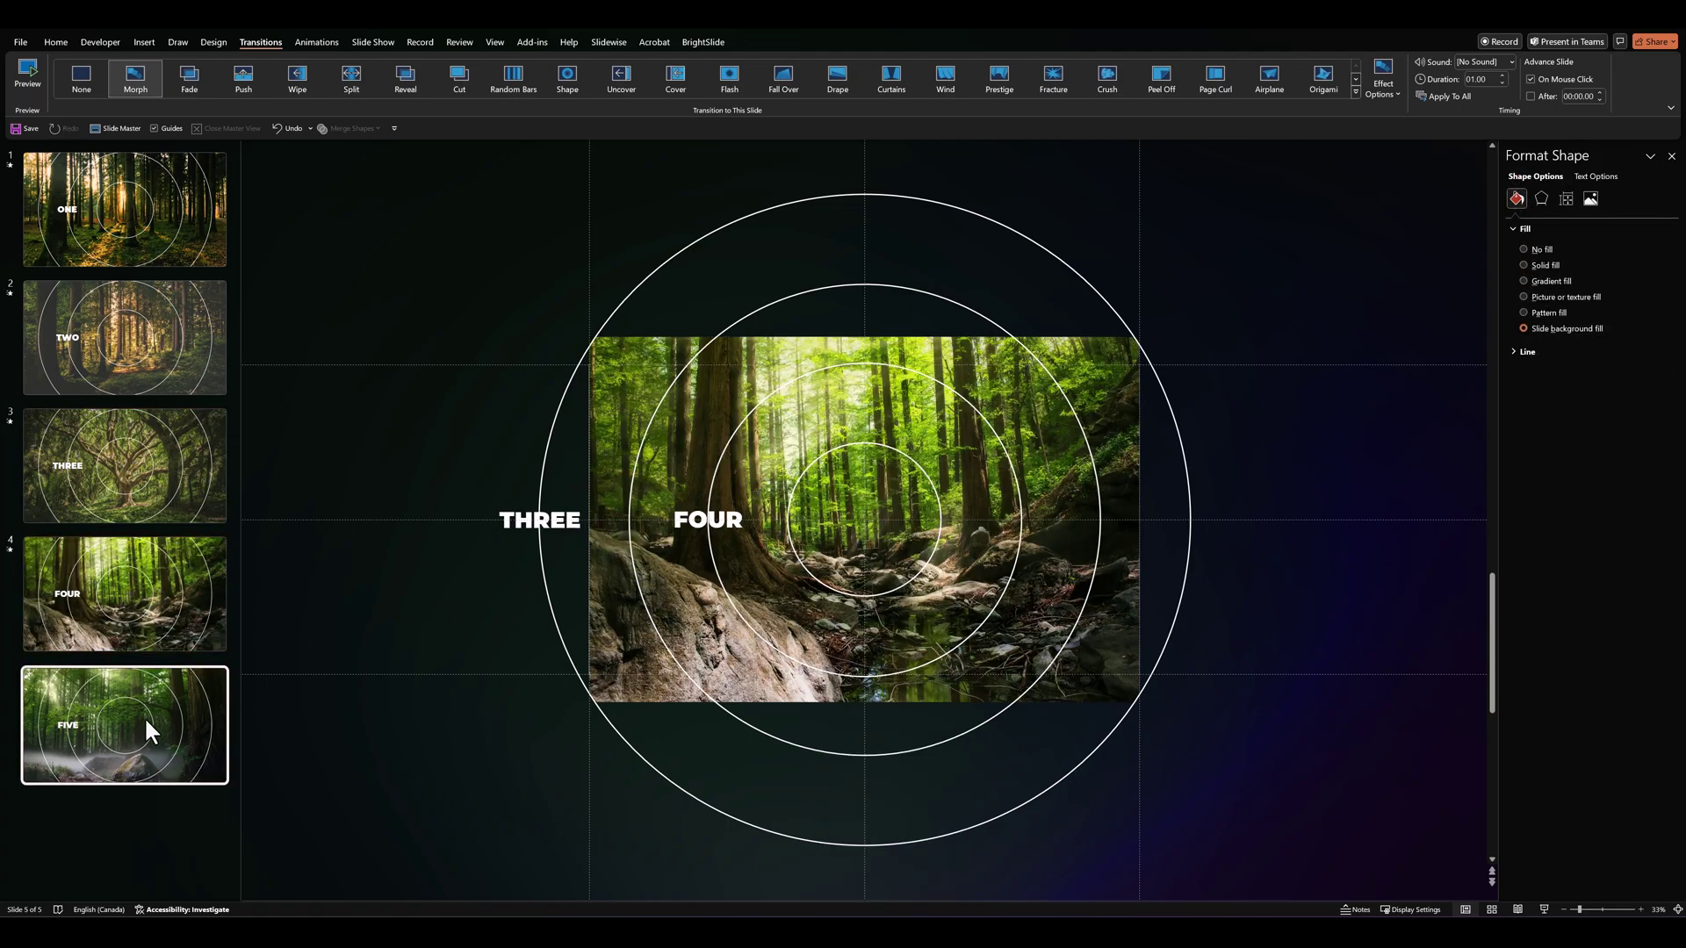
pyautogui.rightClick(851, 533)
pyautogui.click(895, 273)
pyautogui.click(441, 285)
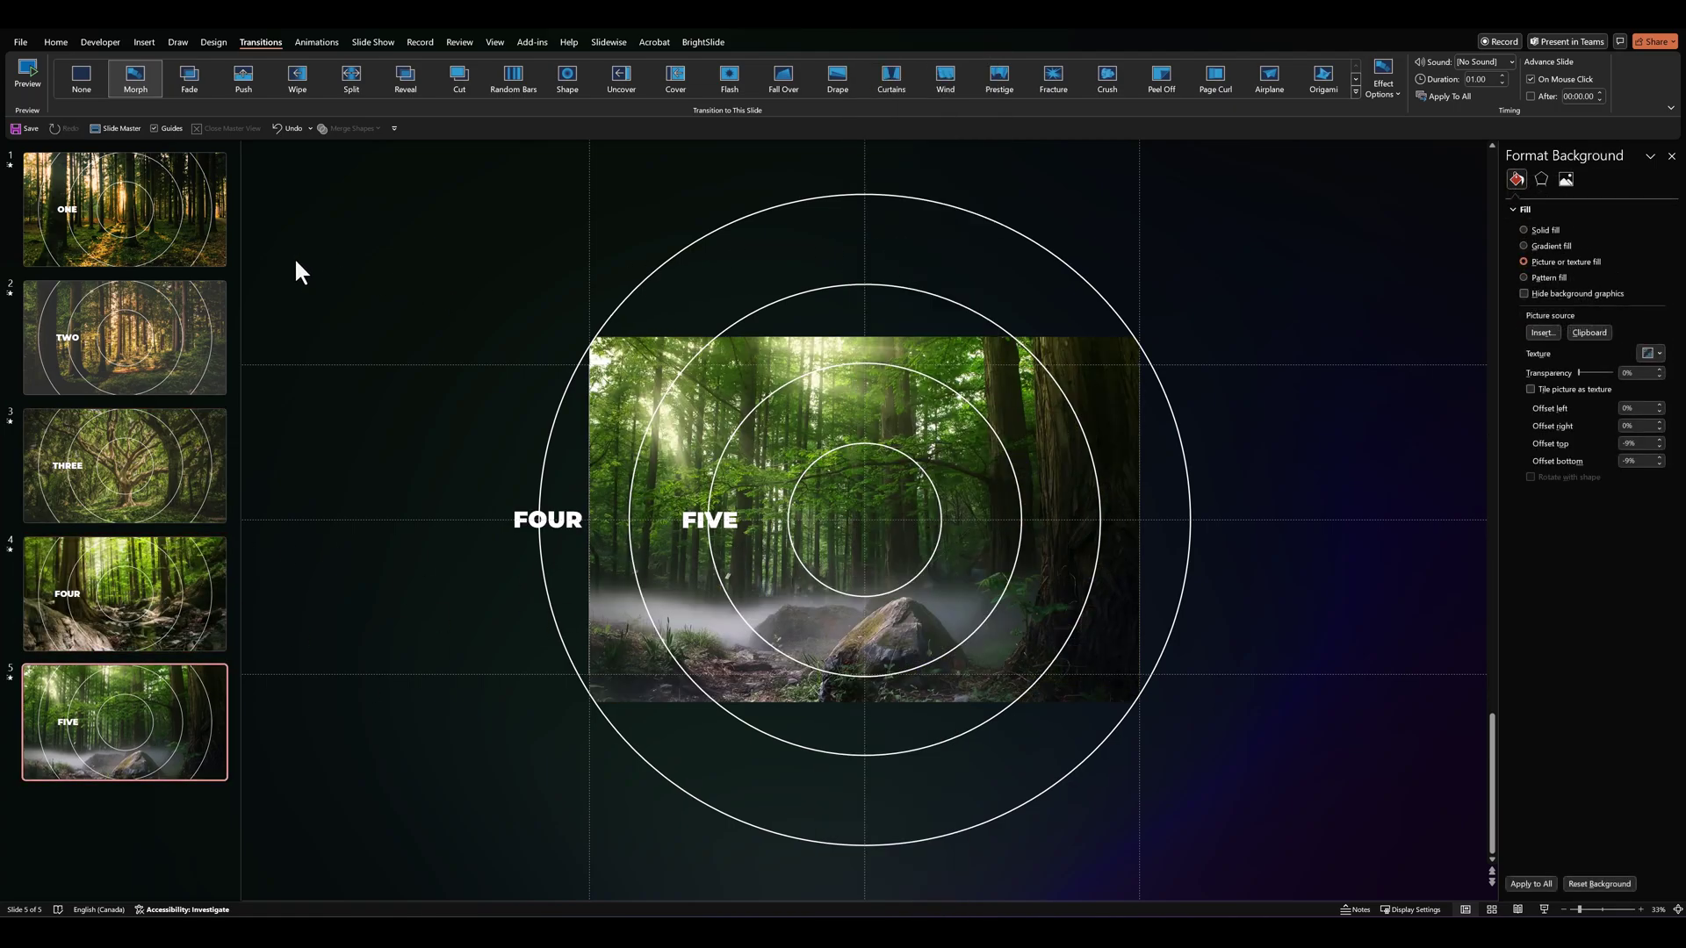
pyautogui.click(165, 234)
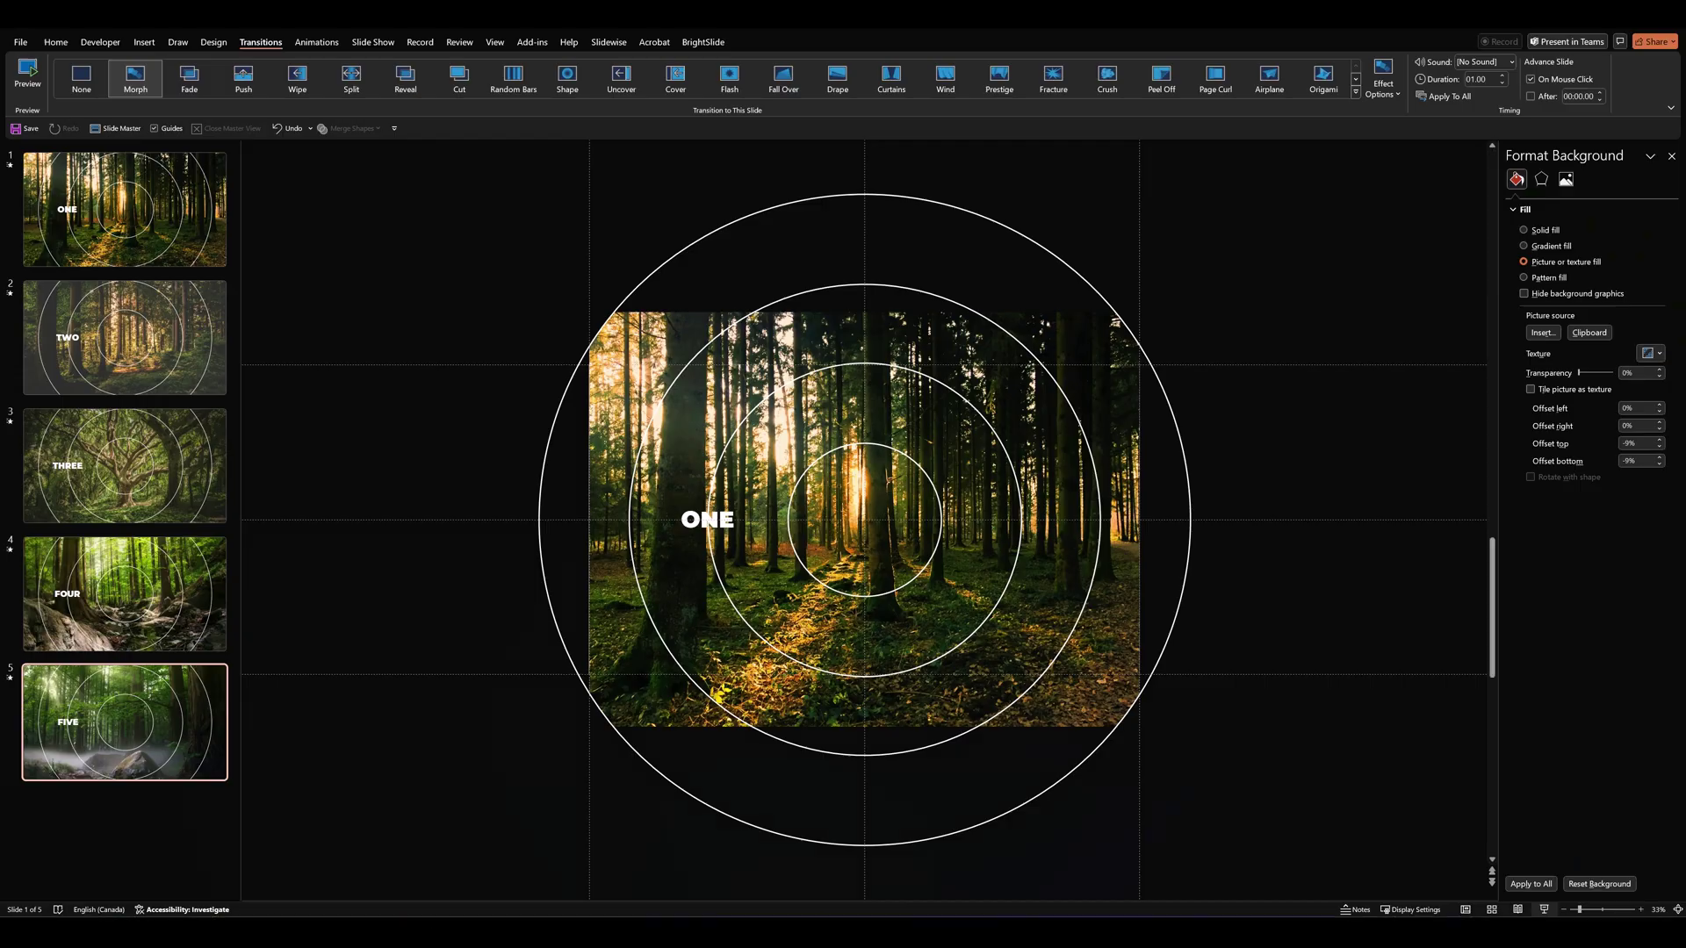
# - Set No Outline on all circles of slides 1 and 3
pyautogui.click(147, 230)
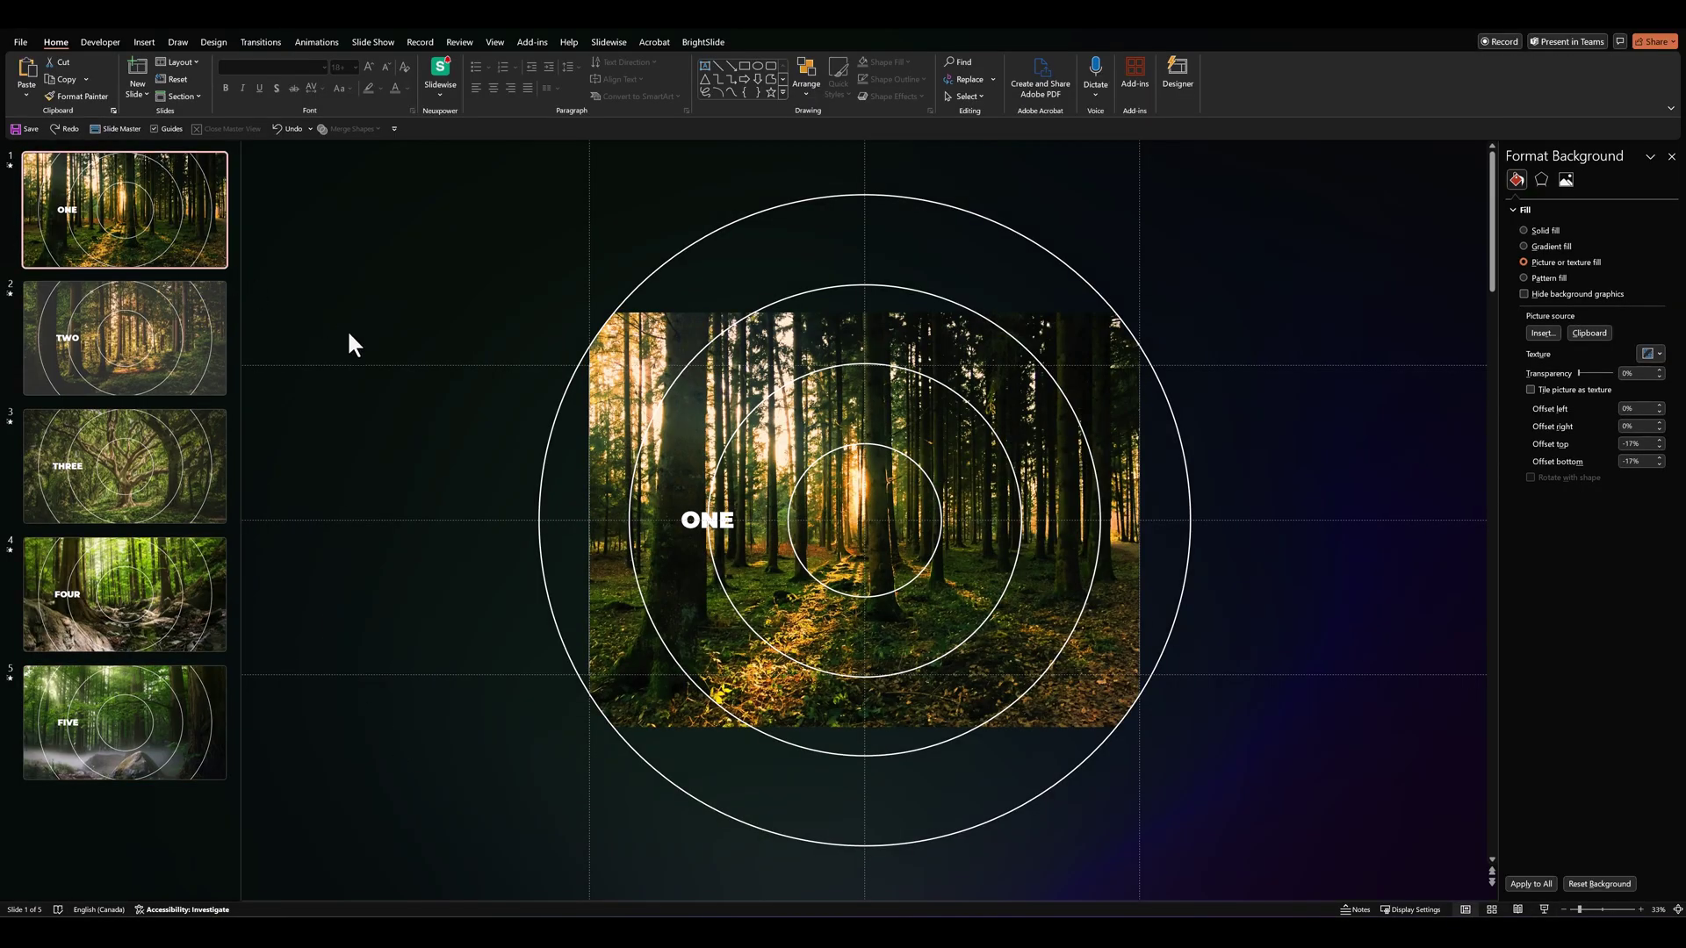
pyautogui.hotkey('ctrl', 'a')
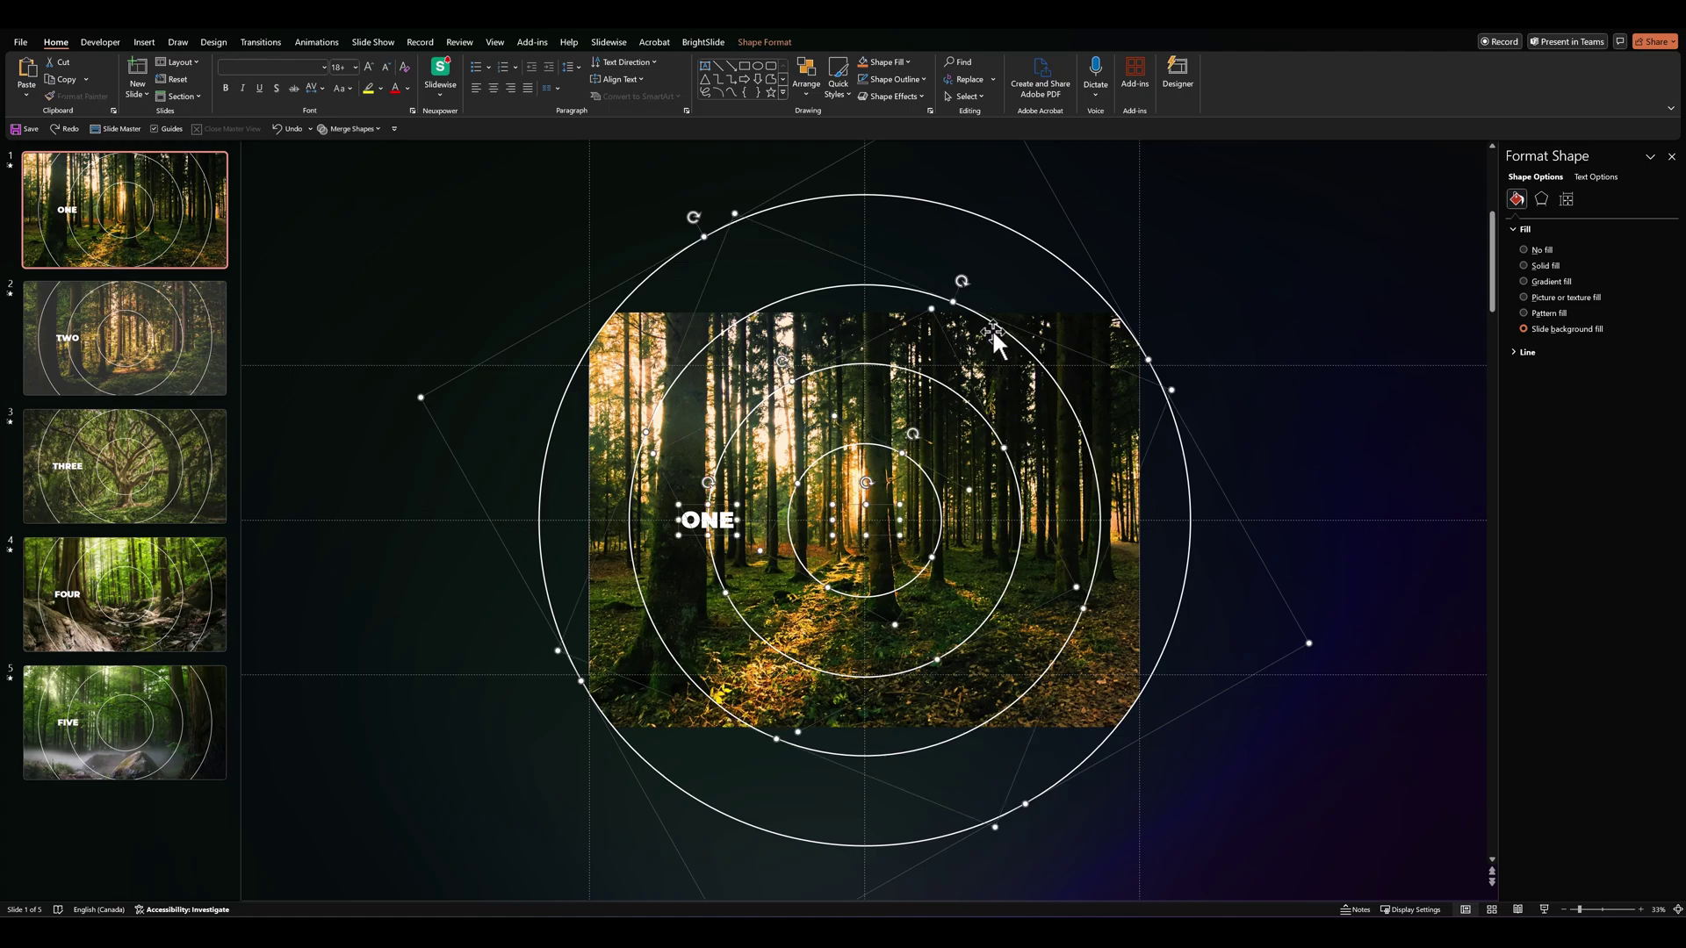
pyautogui.click(865, 82)
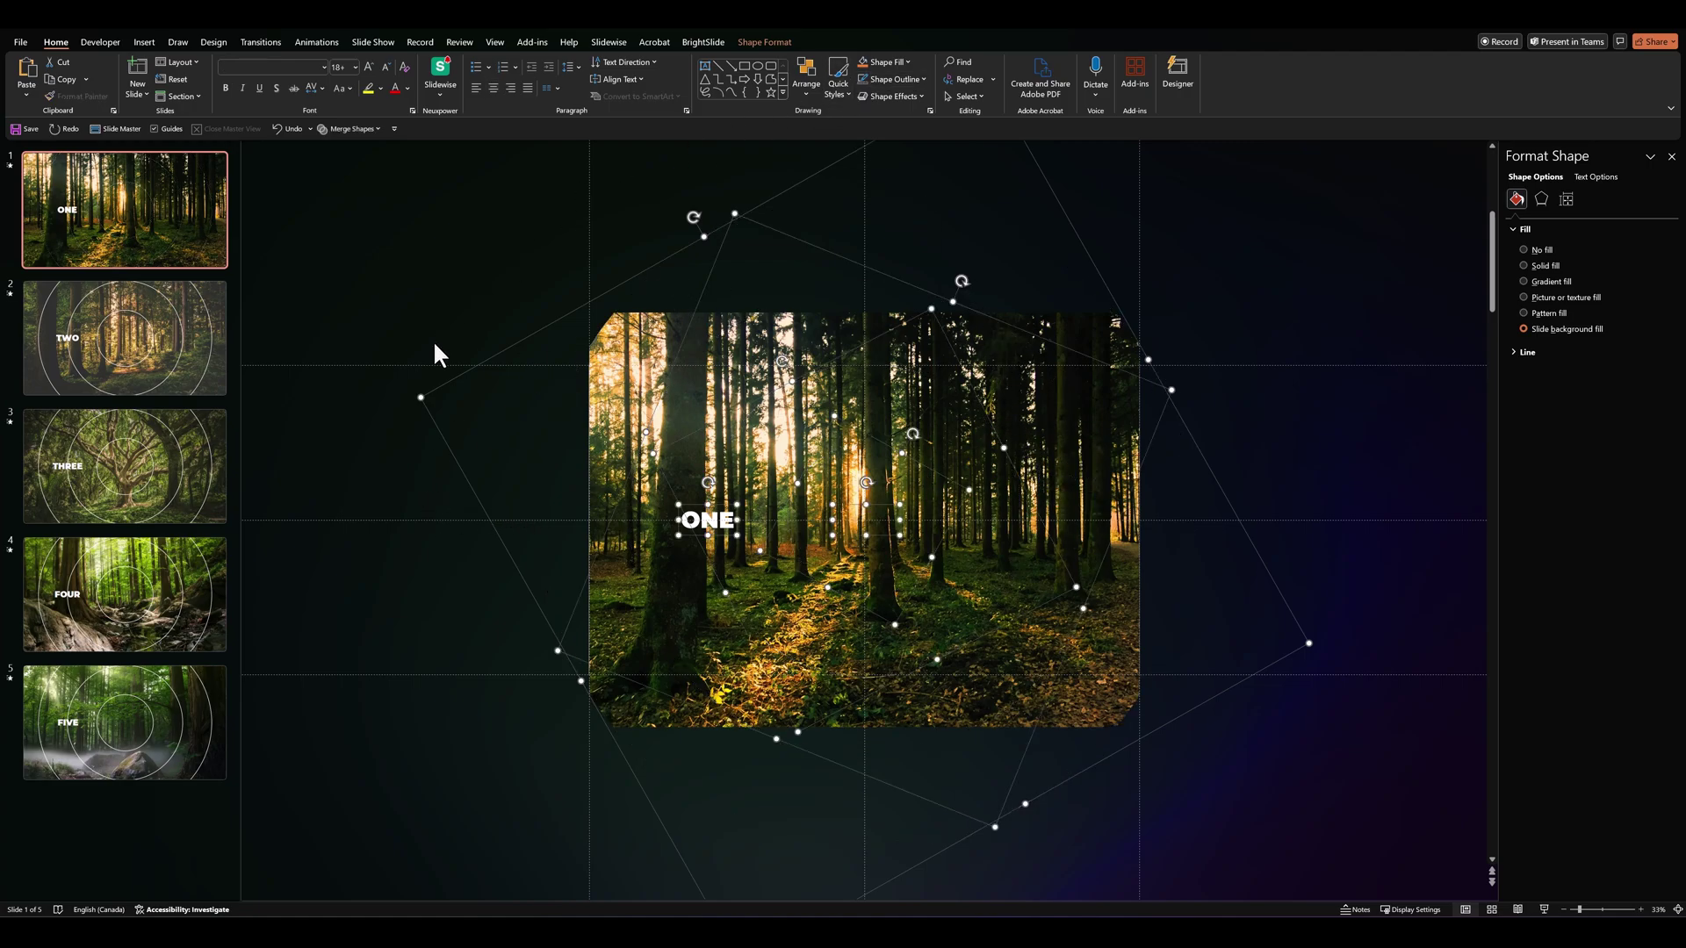
pyautogui.click(197, 341)
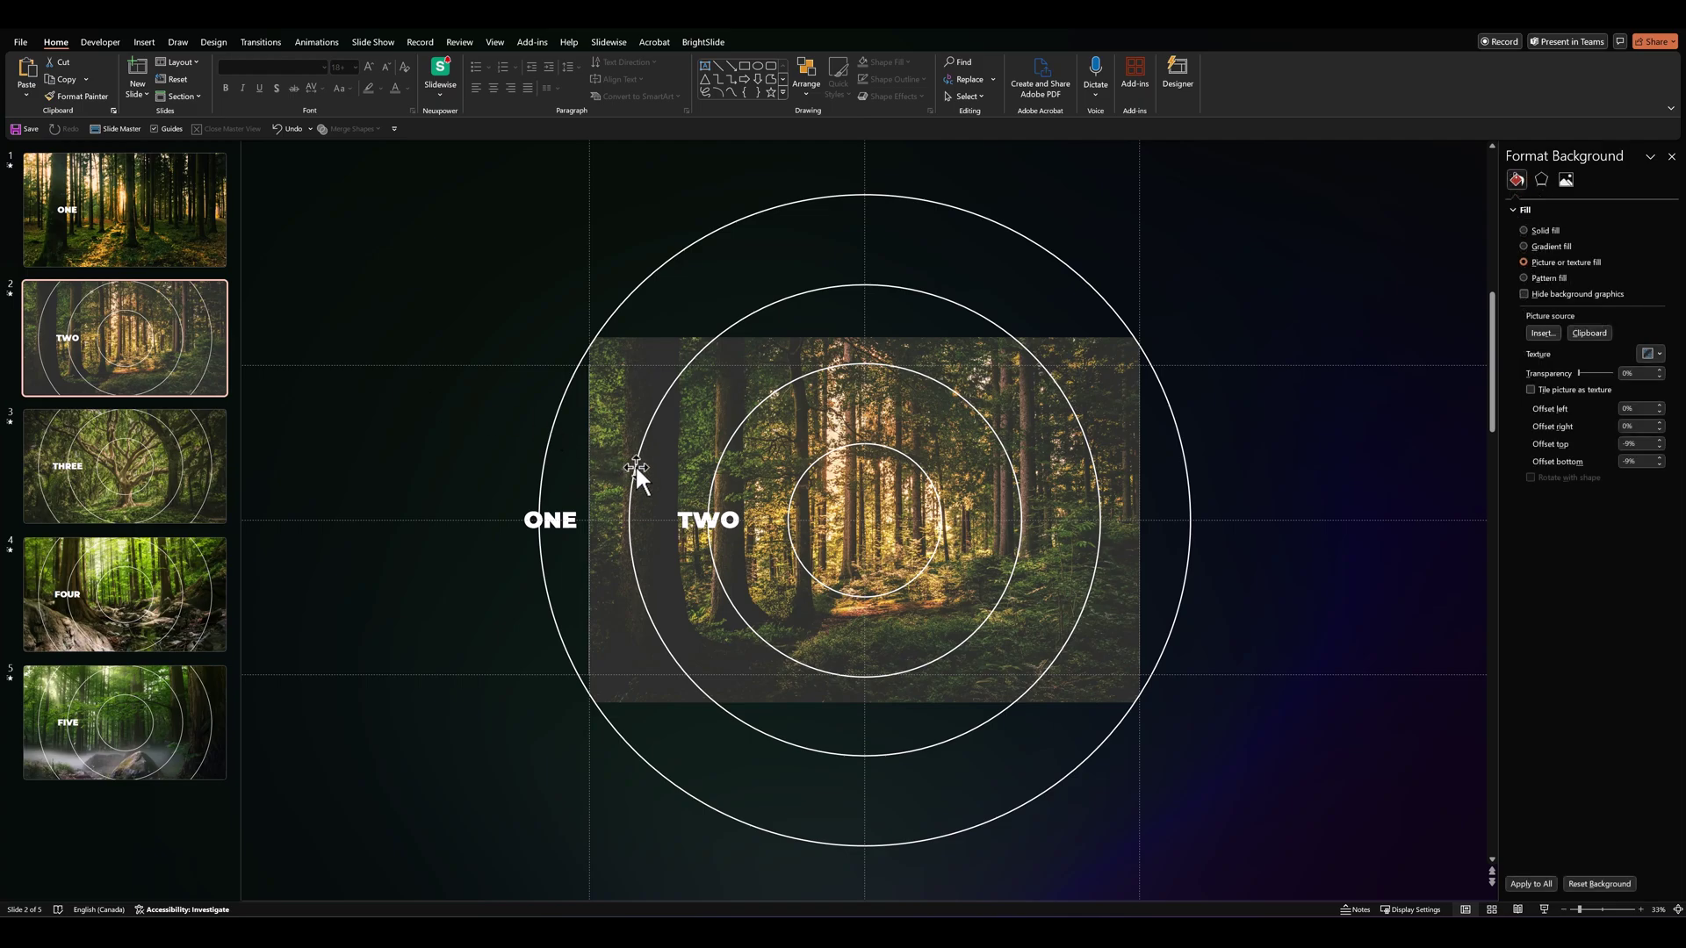
pyautogui.click(635, 466)
pyautogui.hotkey('ctrl', 'a')
pyautogui.press('pagedown')
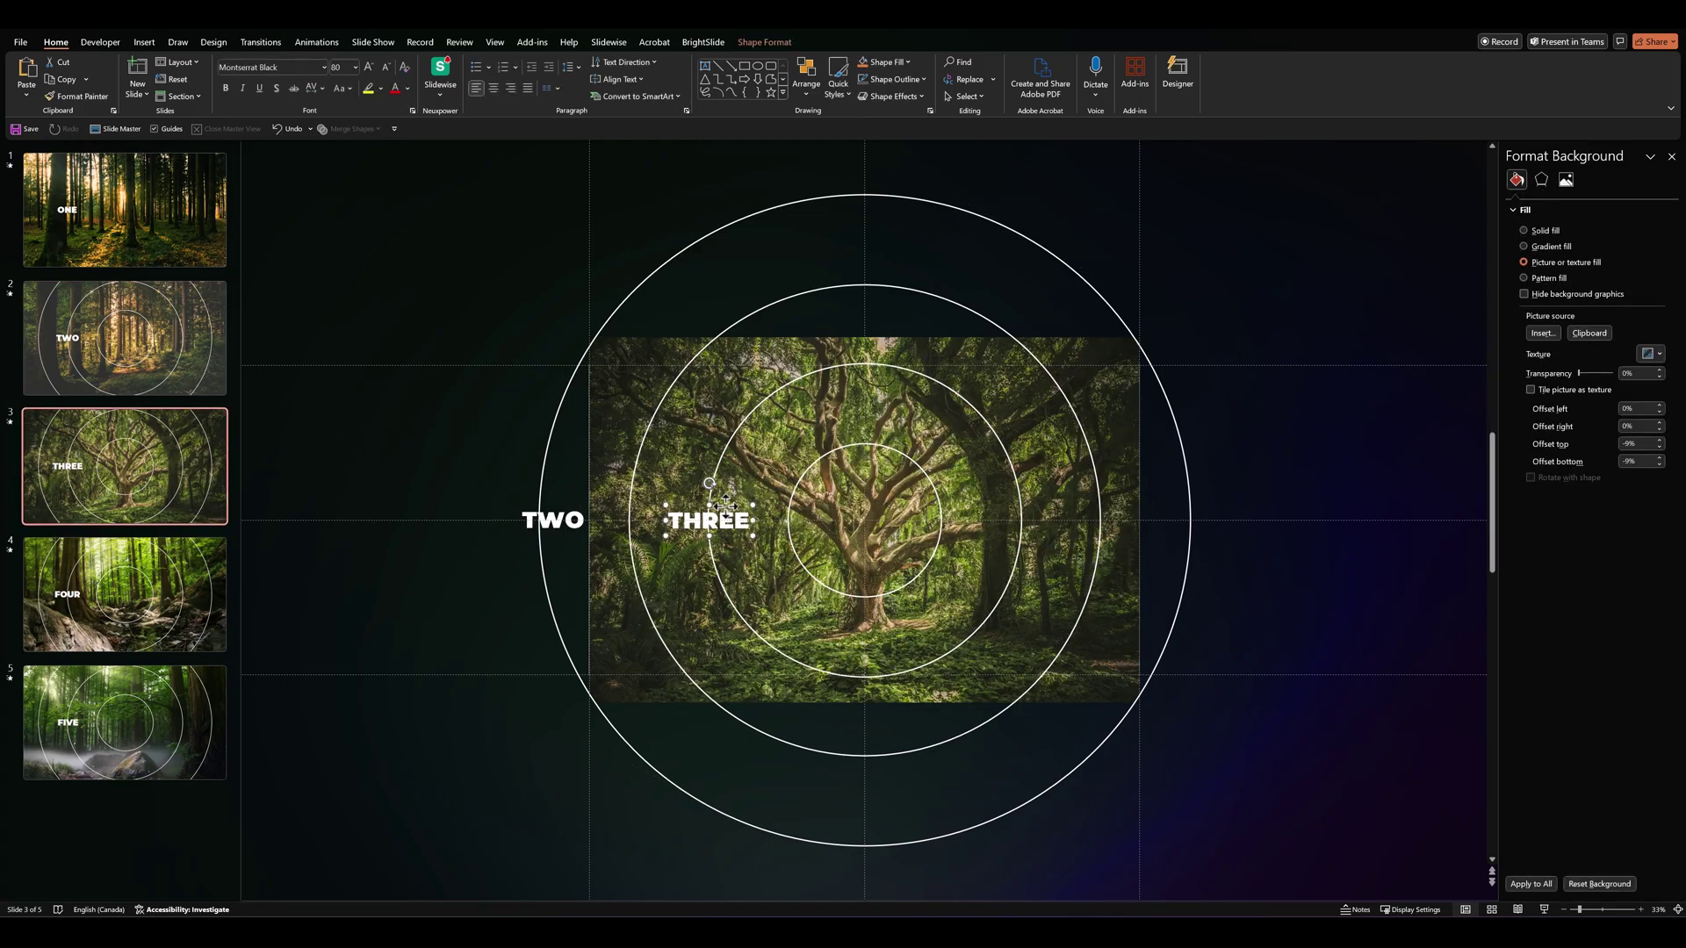
pyautogui.click(756, 481)
pyautogui.hotkey('ctrl', 'a')
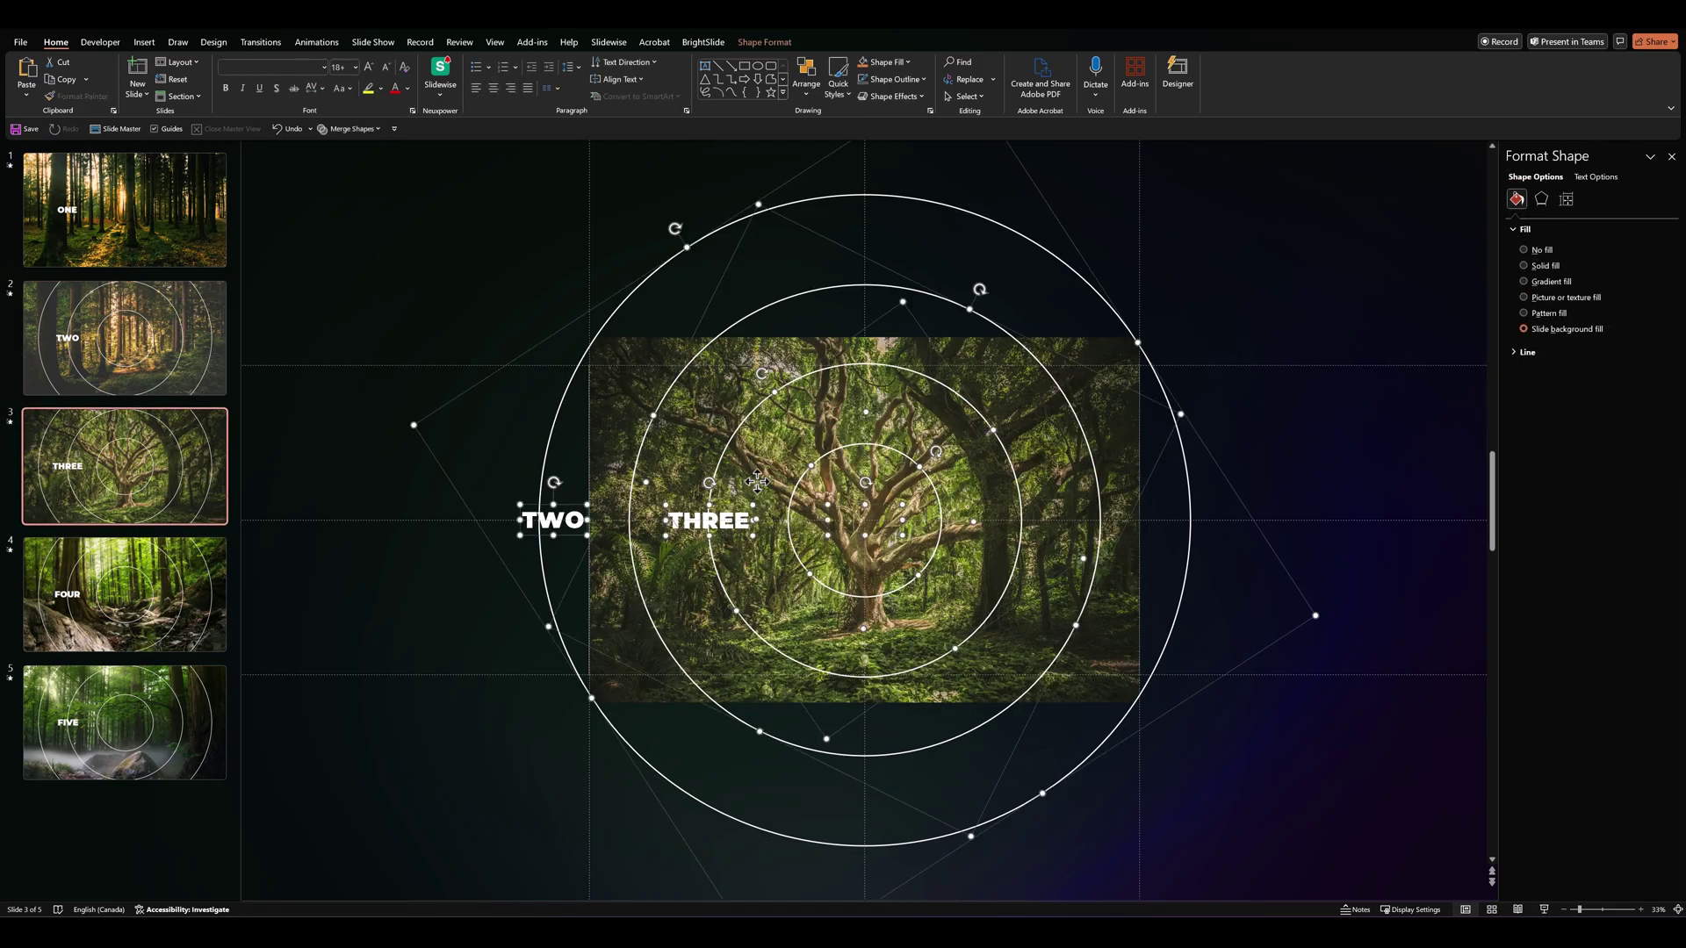
pyautogui.click(863, 81)
# - Set No Outline on all circles of slides 4 and 5
pyautogui.click(136, 596)
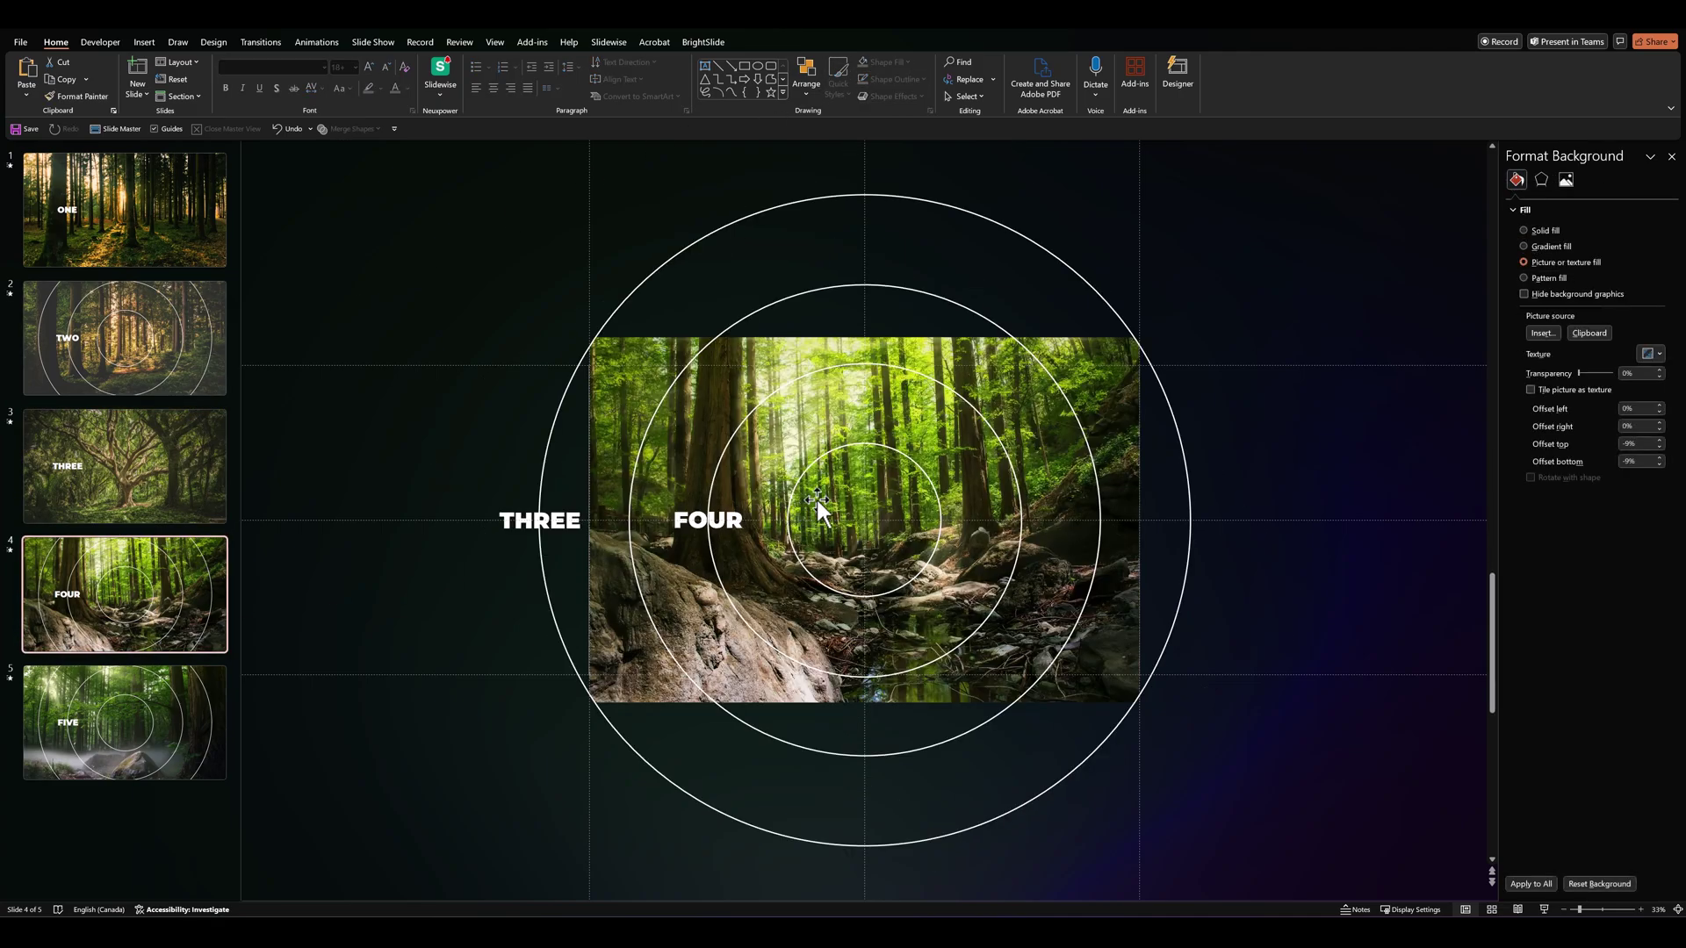
pyautogui.click(822, 501)
pyautogui.hotkey('ctrl', 'a')
pyautogui.click(865, 79)
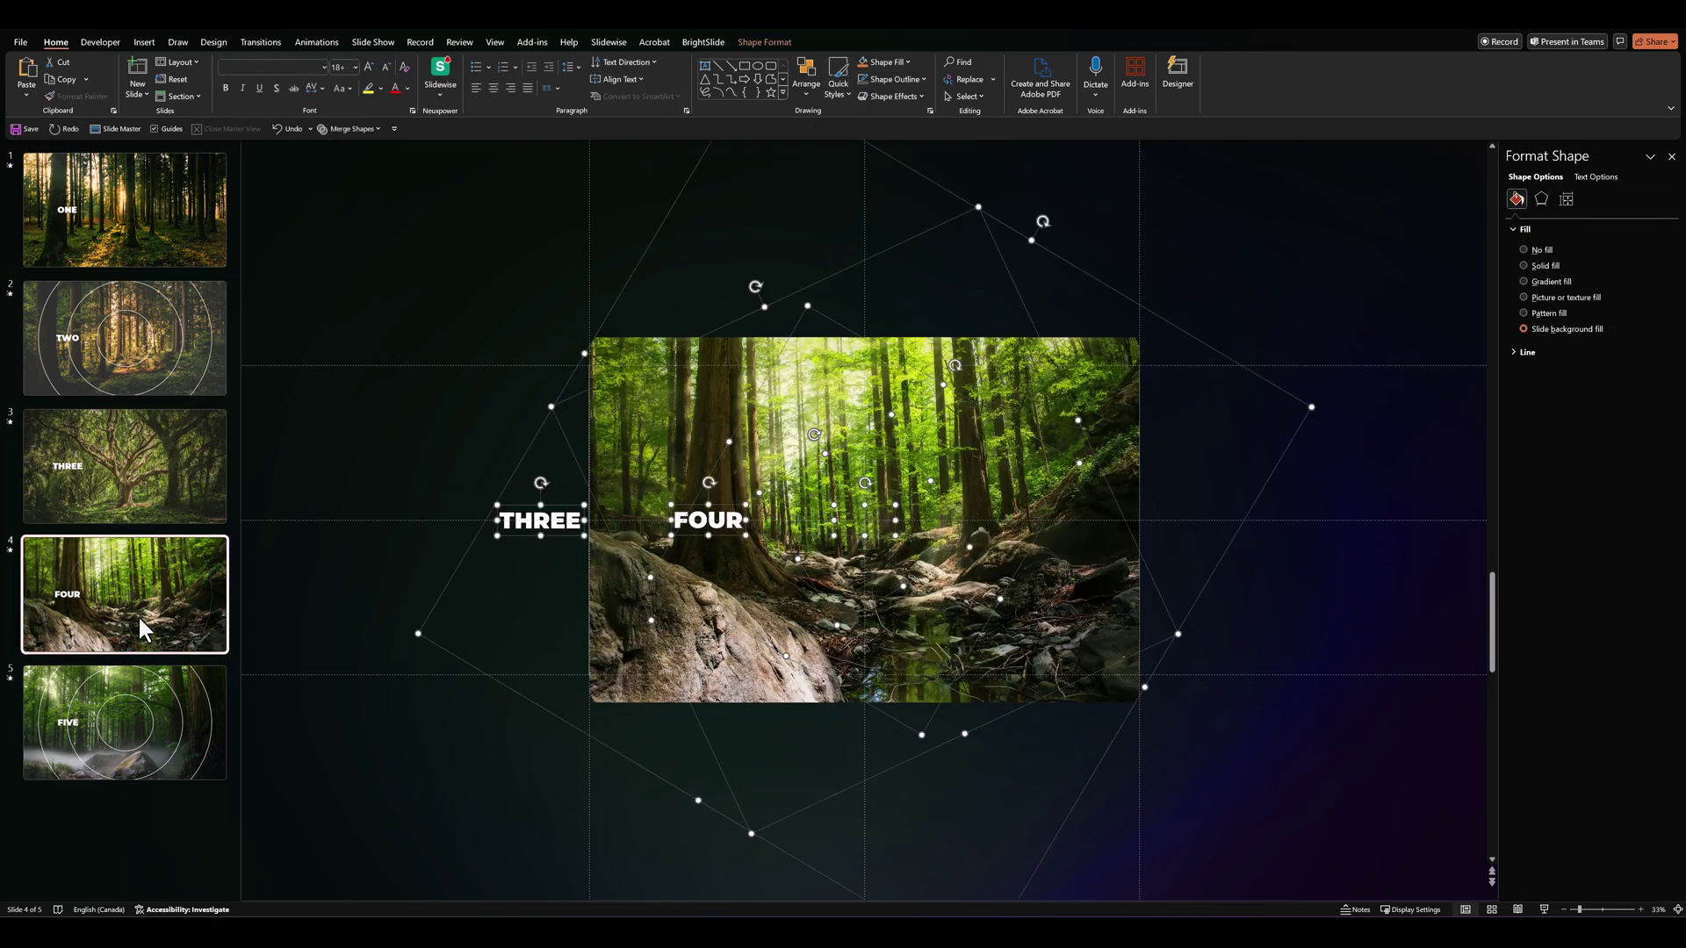
pyautogui.click(135, 681)
pyautogui.hotkey('ctrl', 'a')
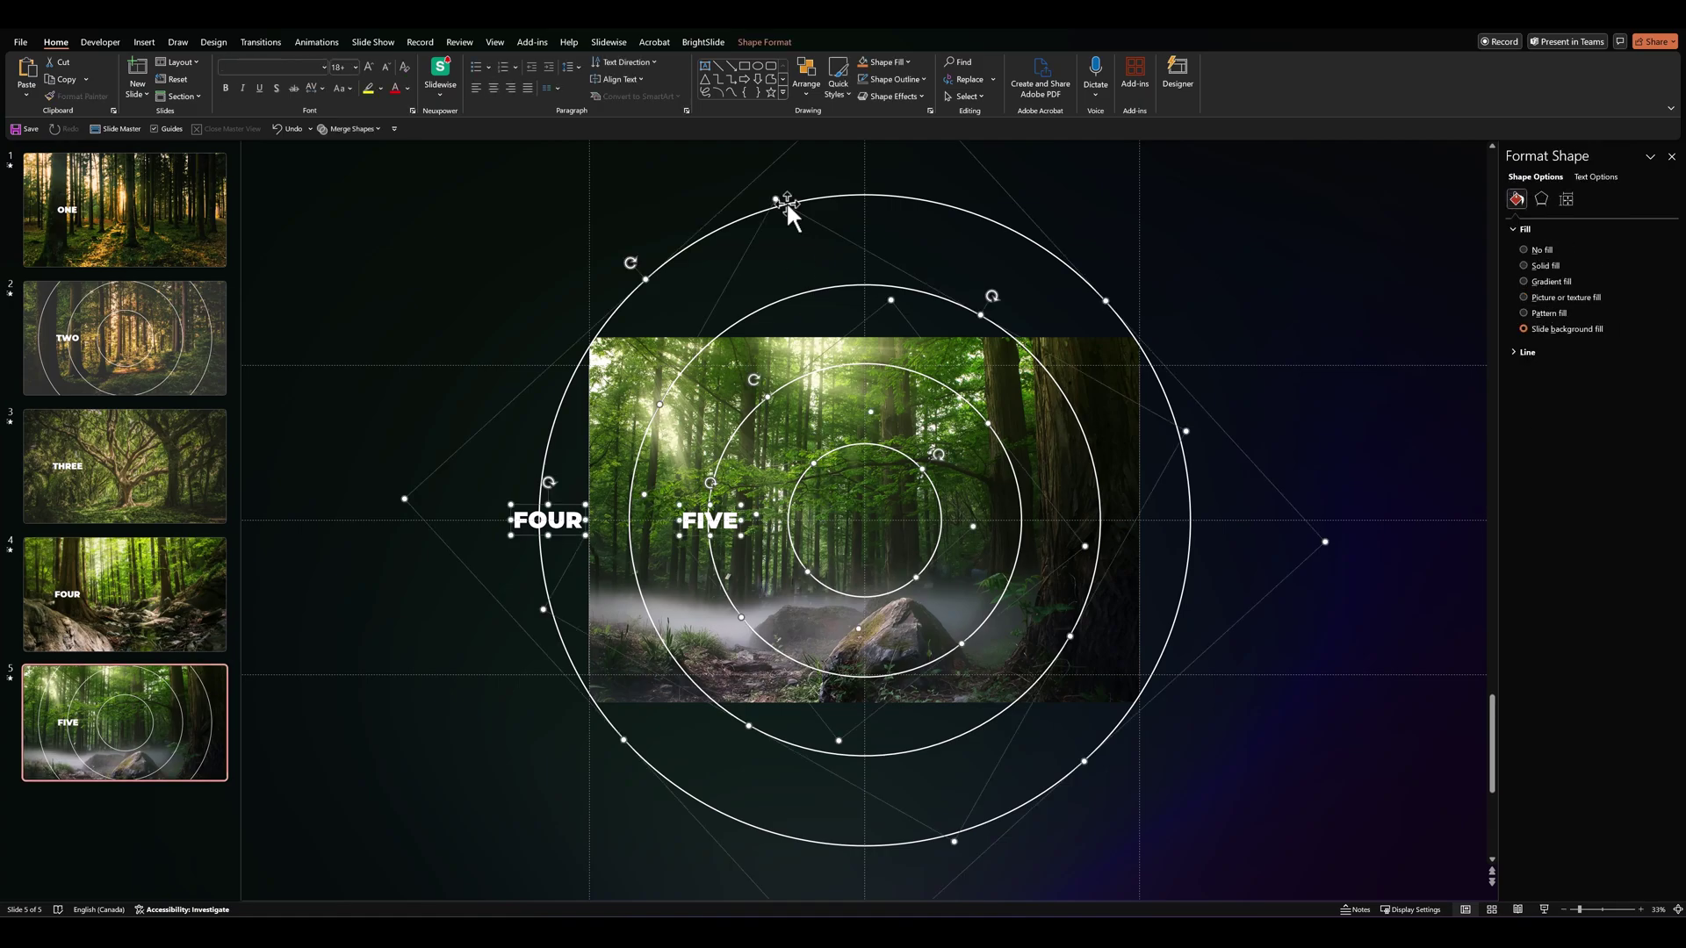
pyautogui.click(863, 79)
pyautogui.click(483, 209)
# - Set No Outline on slide 2's circles, finishing on slide 1
pyautogui.click(135, 234)
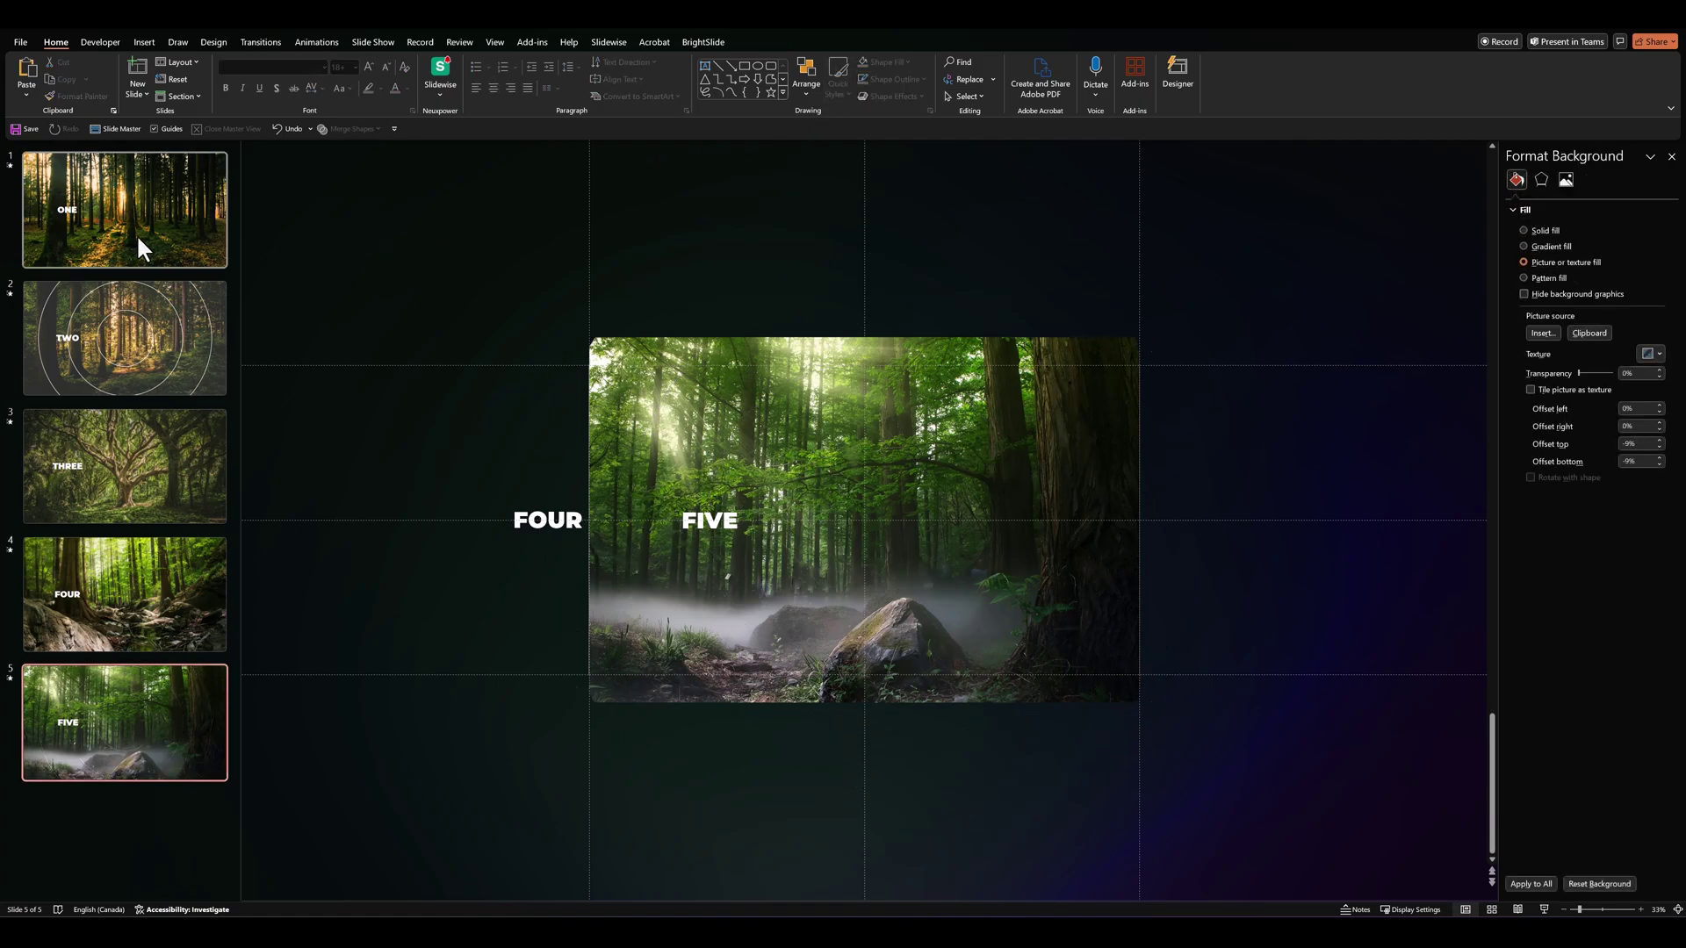
pyautogui.click(88, 368)
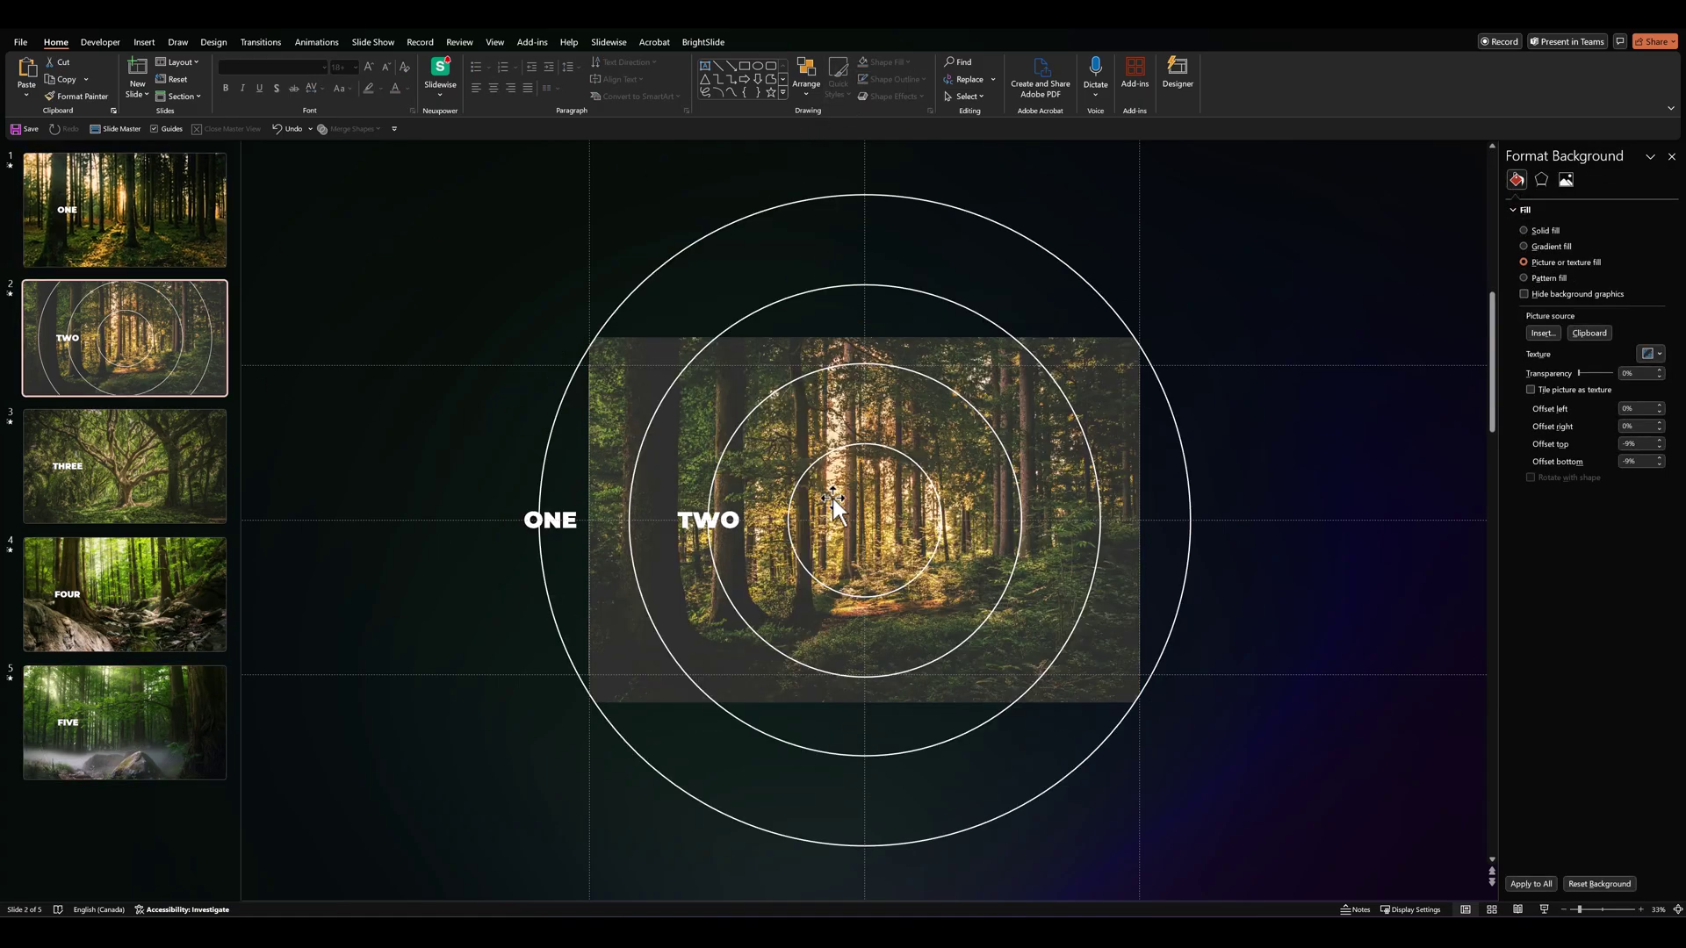
pyautogui.hotkey('ctrl', 'a')
pyautogui.click(858, 78)
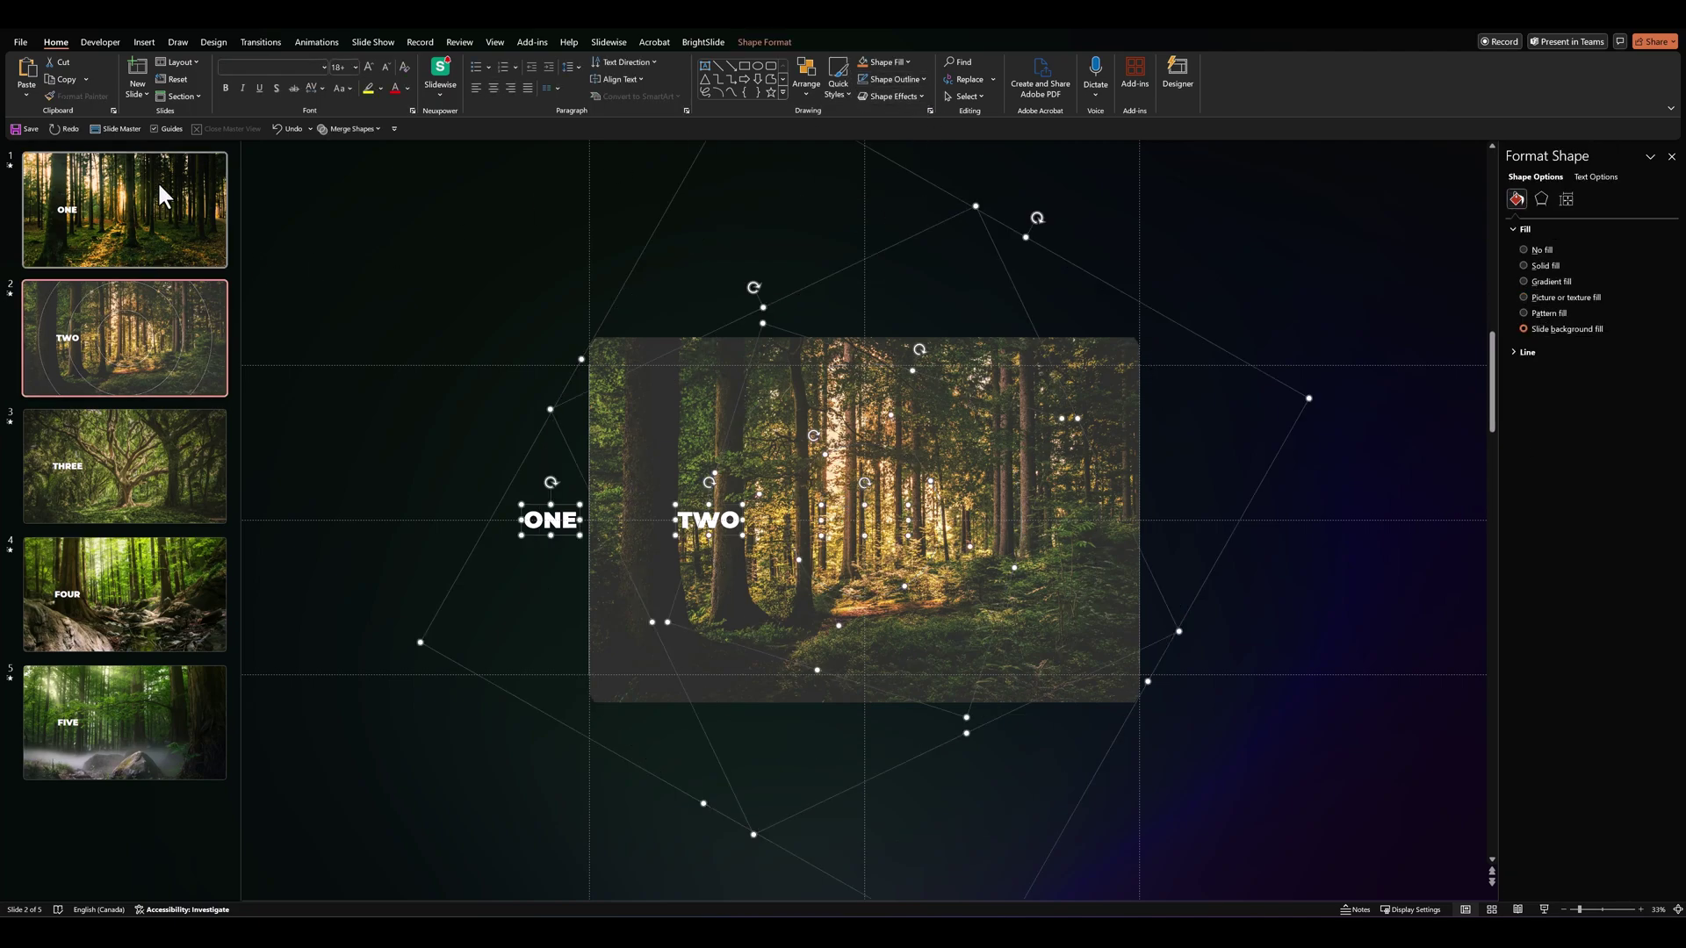
pyautogui.click(158, 194)
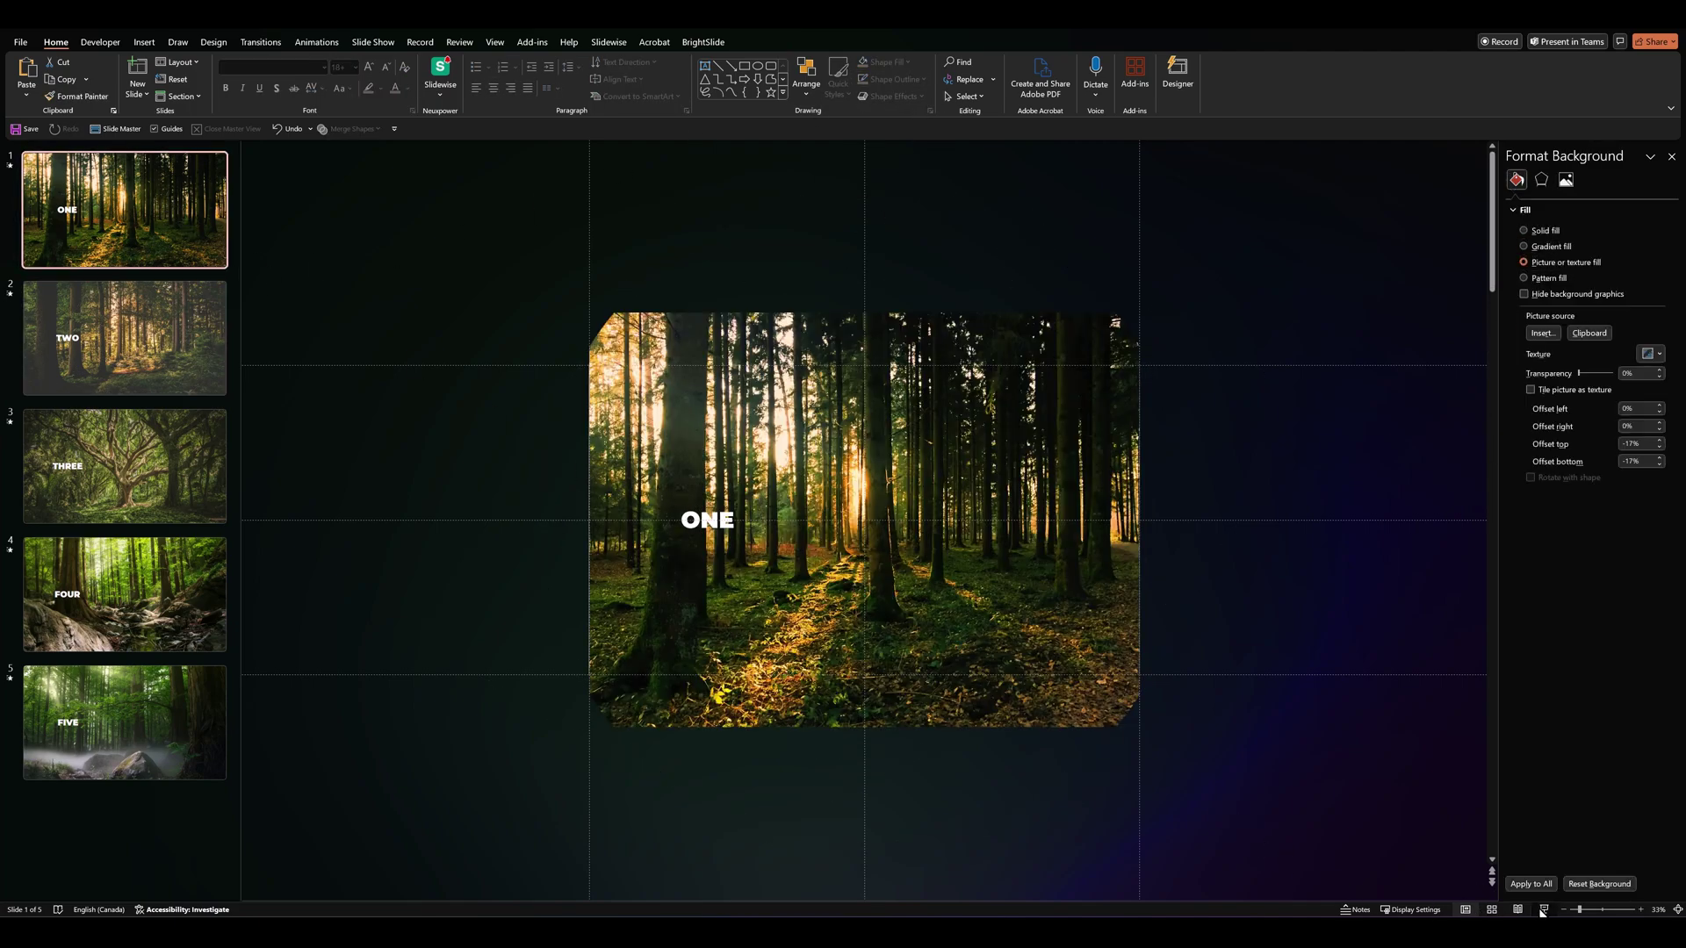